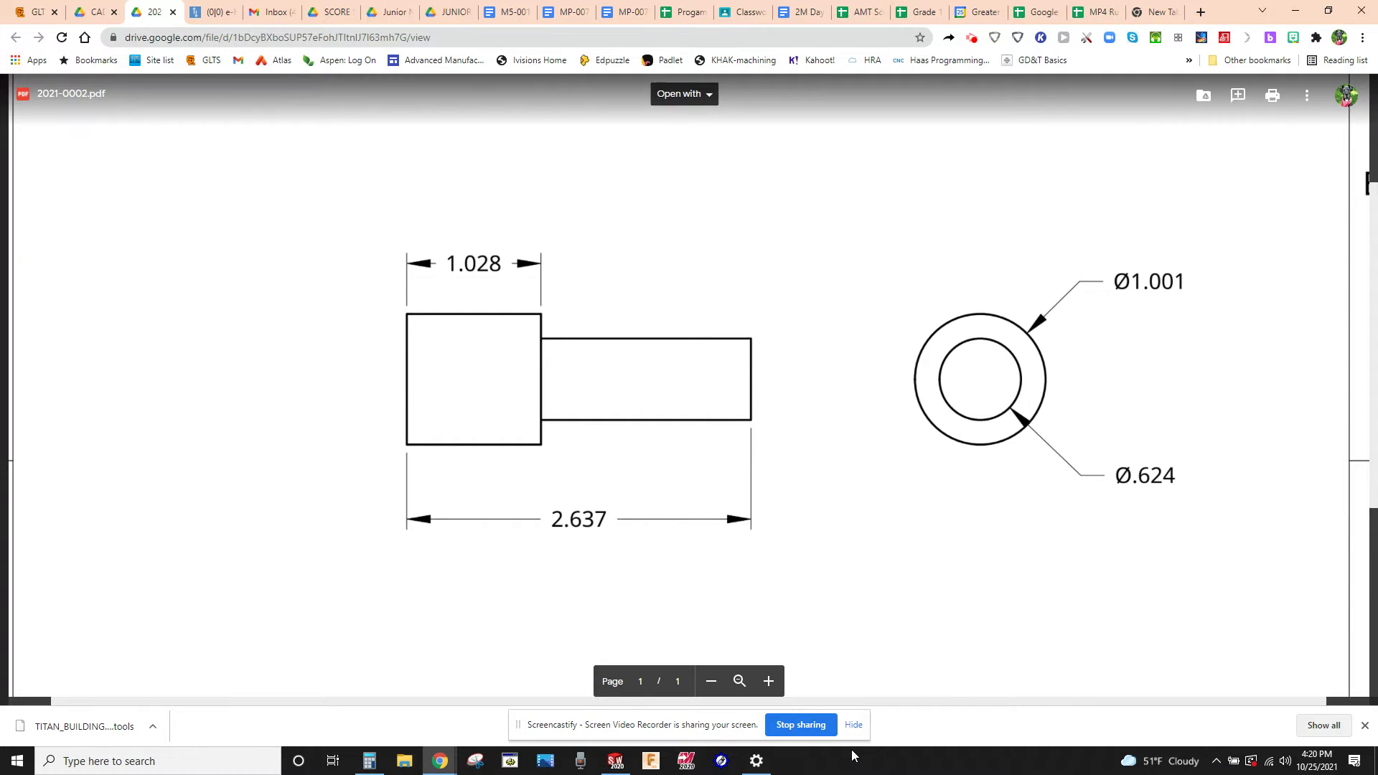
- Hide the Screencastify notice over the 2021-0002.pdf drawing and bring up the window switcher
{"action": "left_click", "coordinate": [853, 725]}
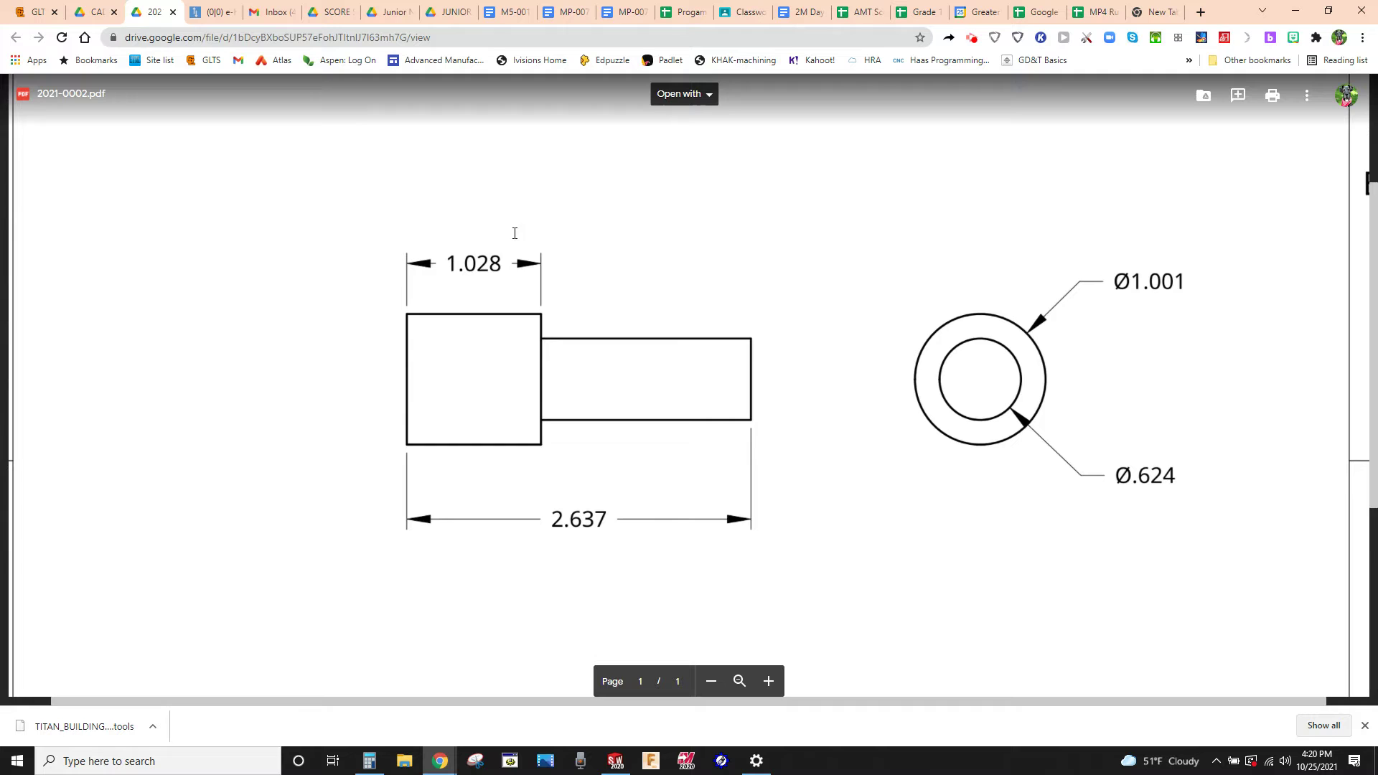
{"action": "key", "text": "alt+Tab"}
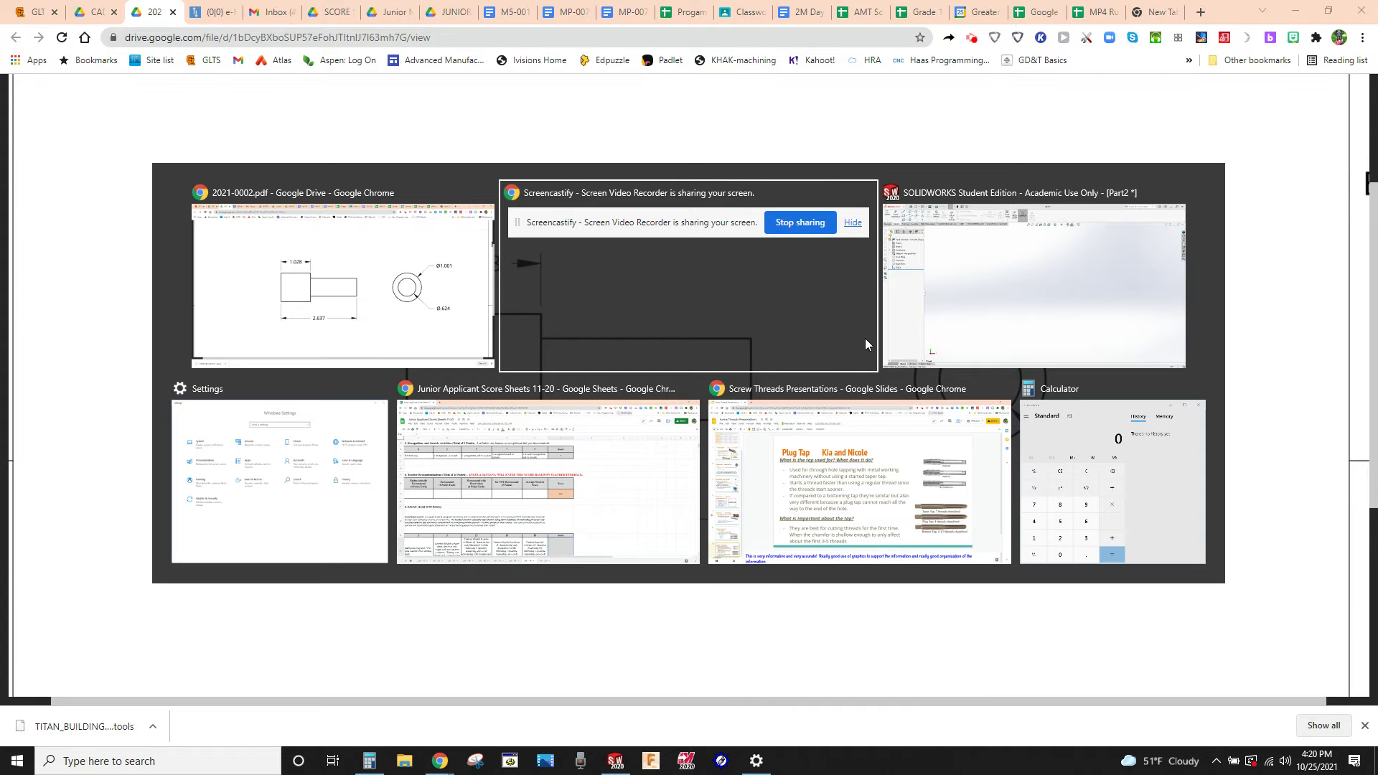
- Back in SOLIDWORKS, draw a horizontal centerline on the Front Plane leftward from the origin
{"action": "key", "text": "alt+Tab"}
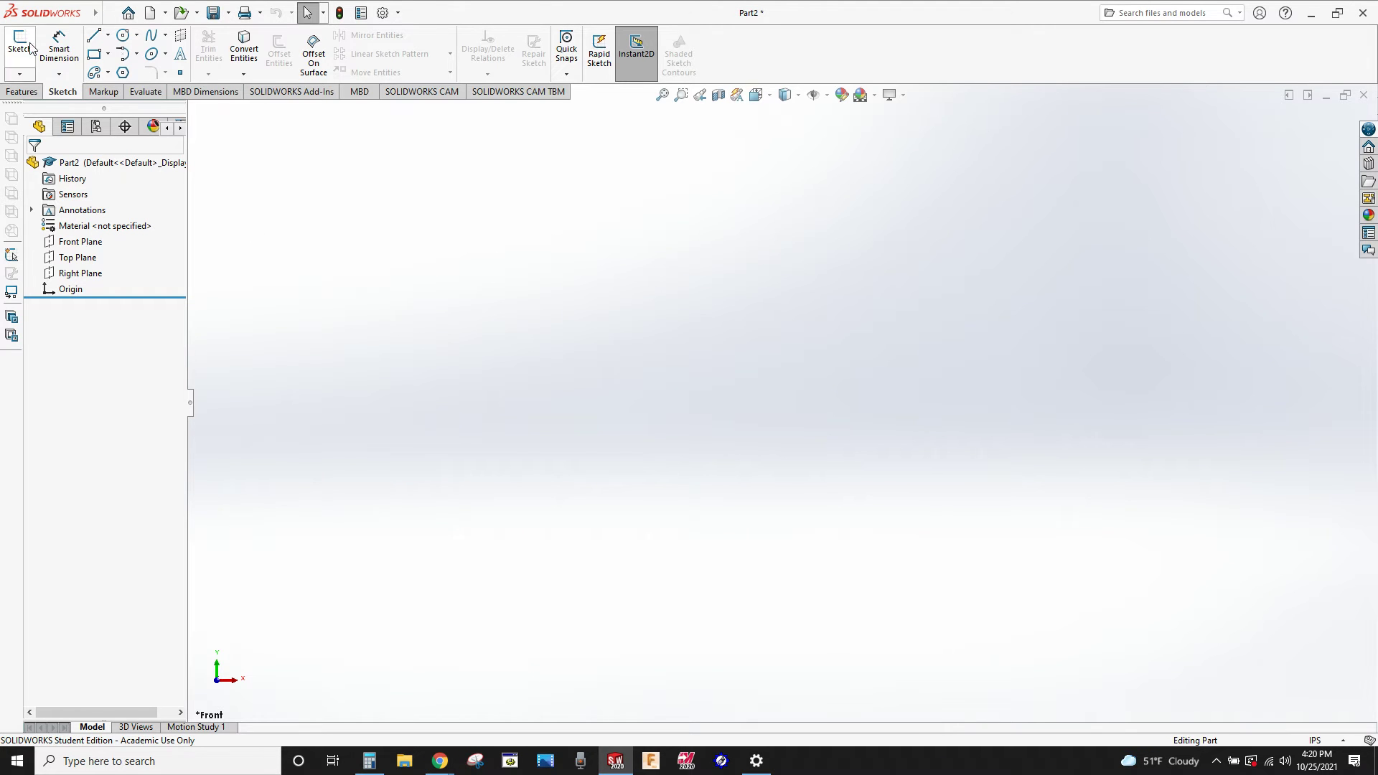
{"action": "left_click", "coordinate": [20, 44]}
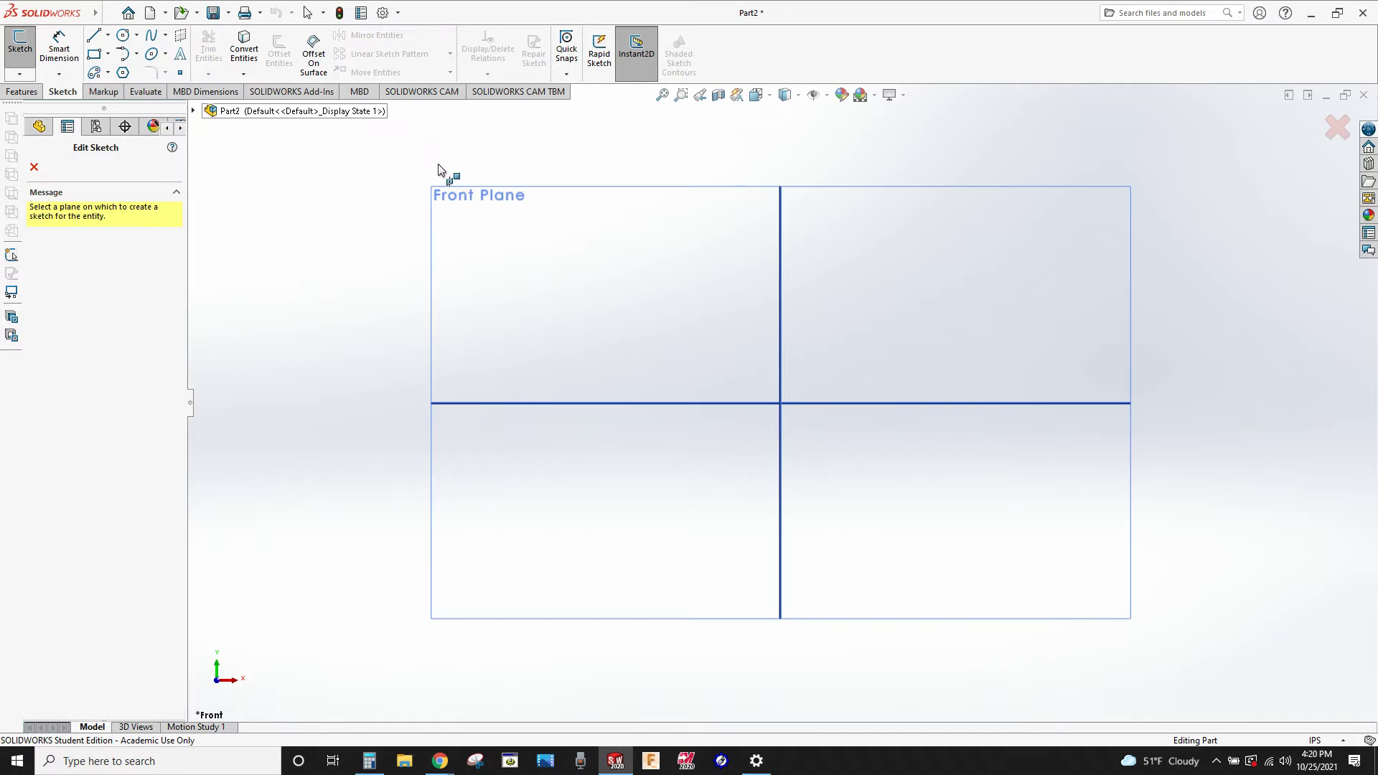
{"action": "left_click", "coordinate": [445, 193]}
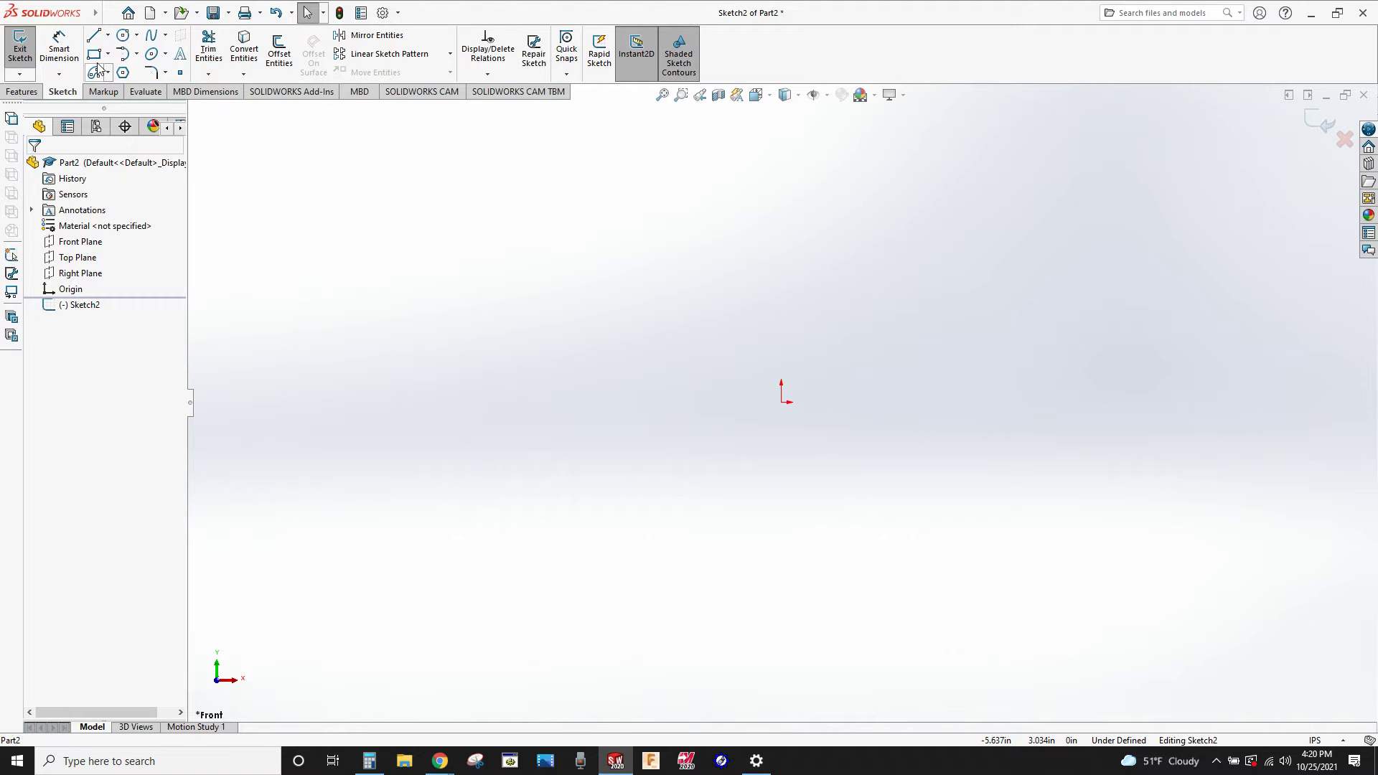
{"action": "left_click", "coordinate": [108, 36]}
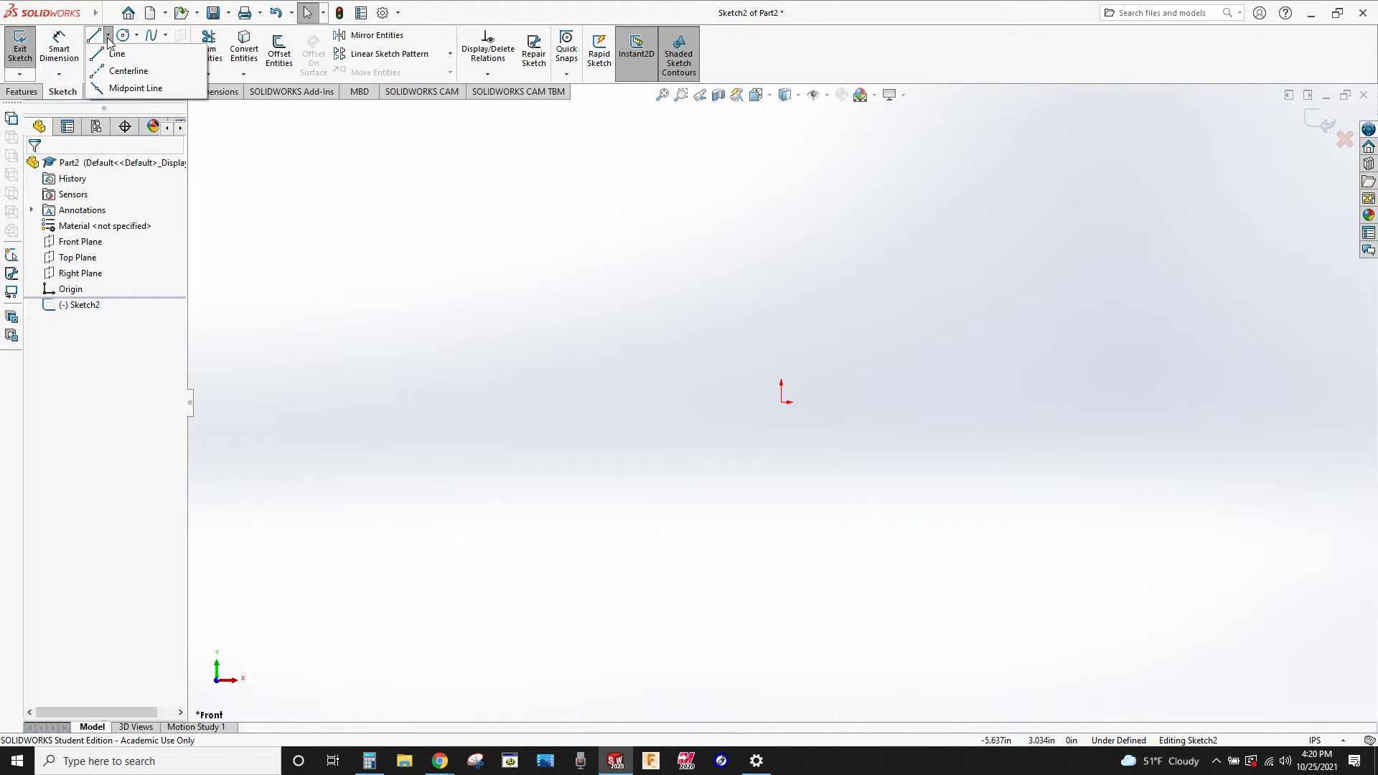
{"action": "left_click", "coordinate": [114, 71]}
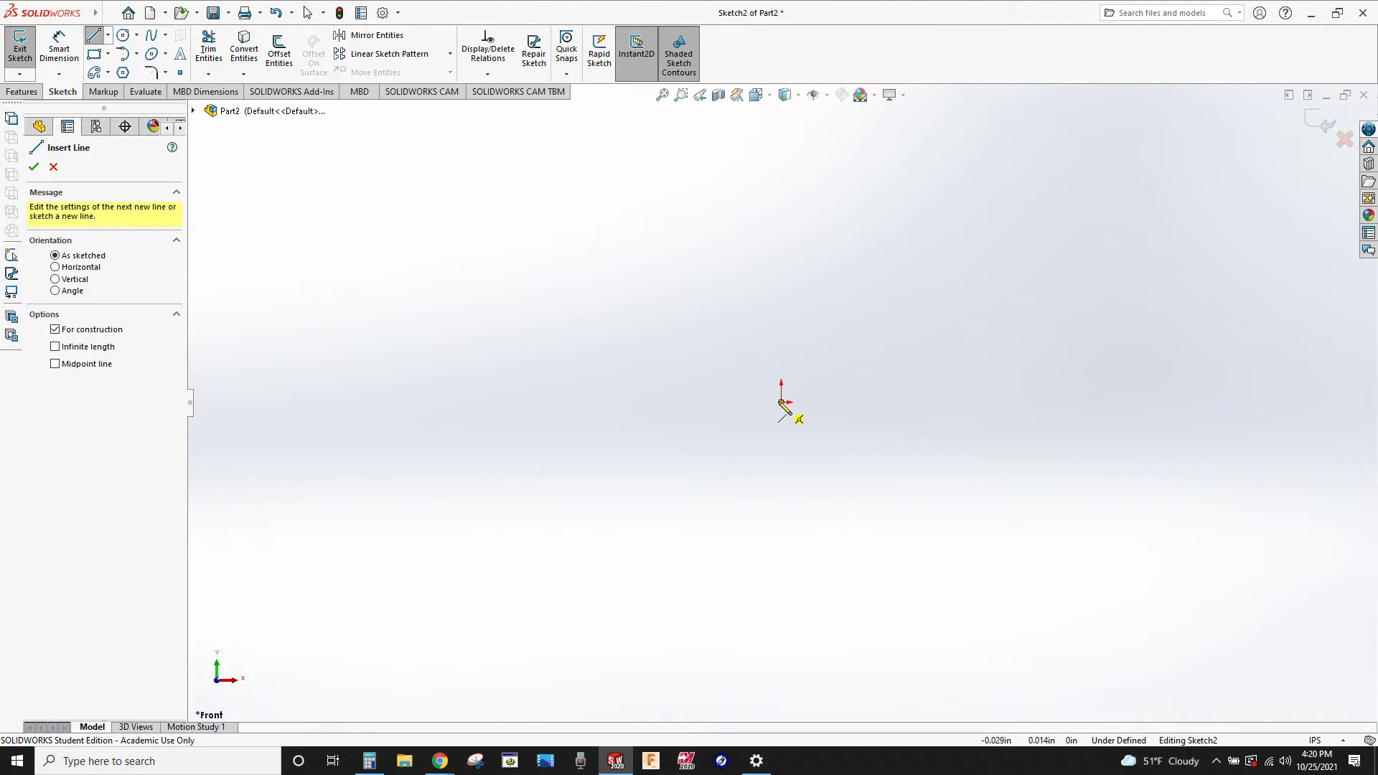
{"action": "left_click", "coordinate": [780, 403]}
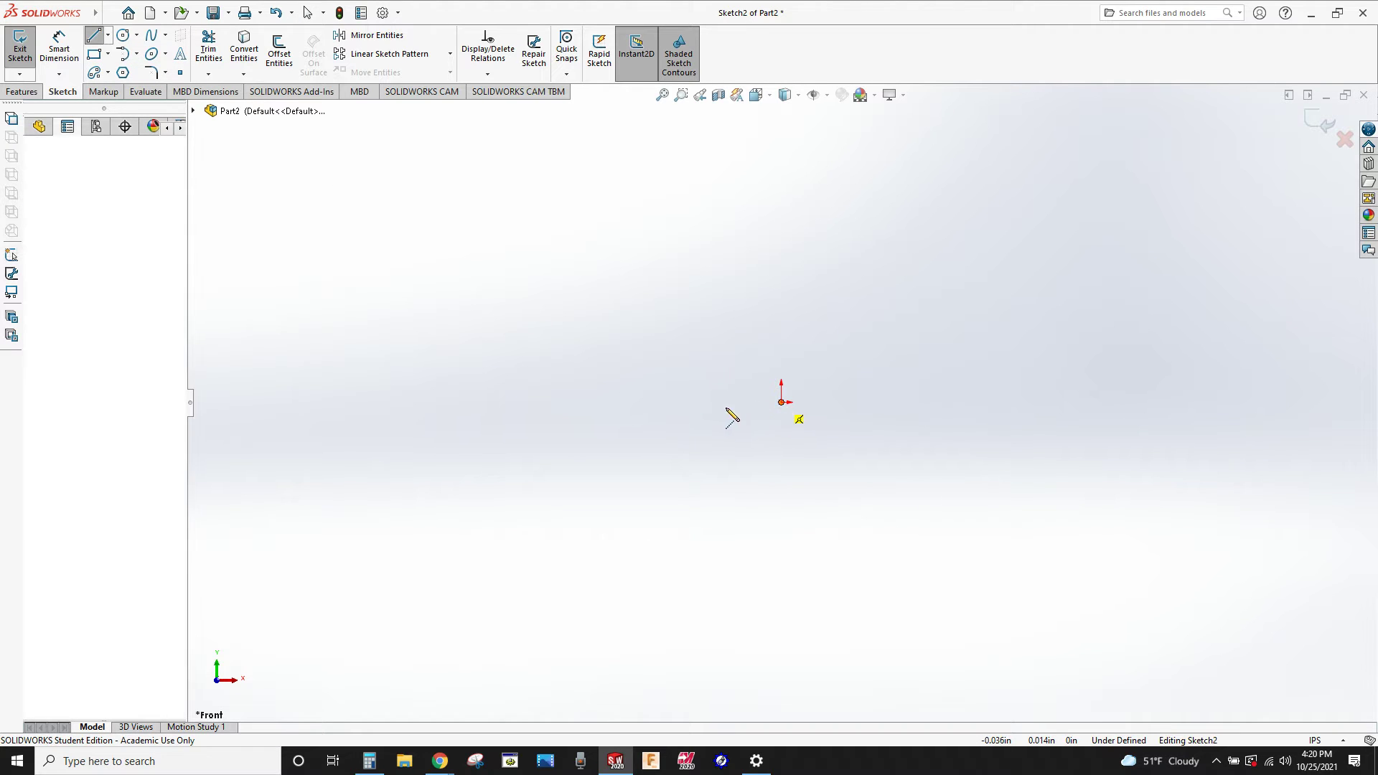
{"action": "left_click", "coordinate": [591, 403]}
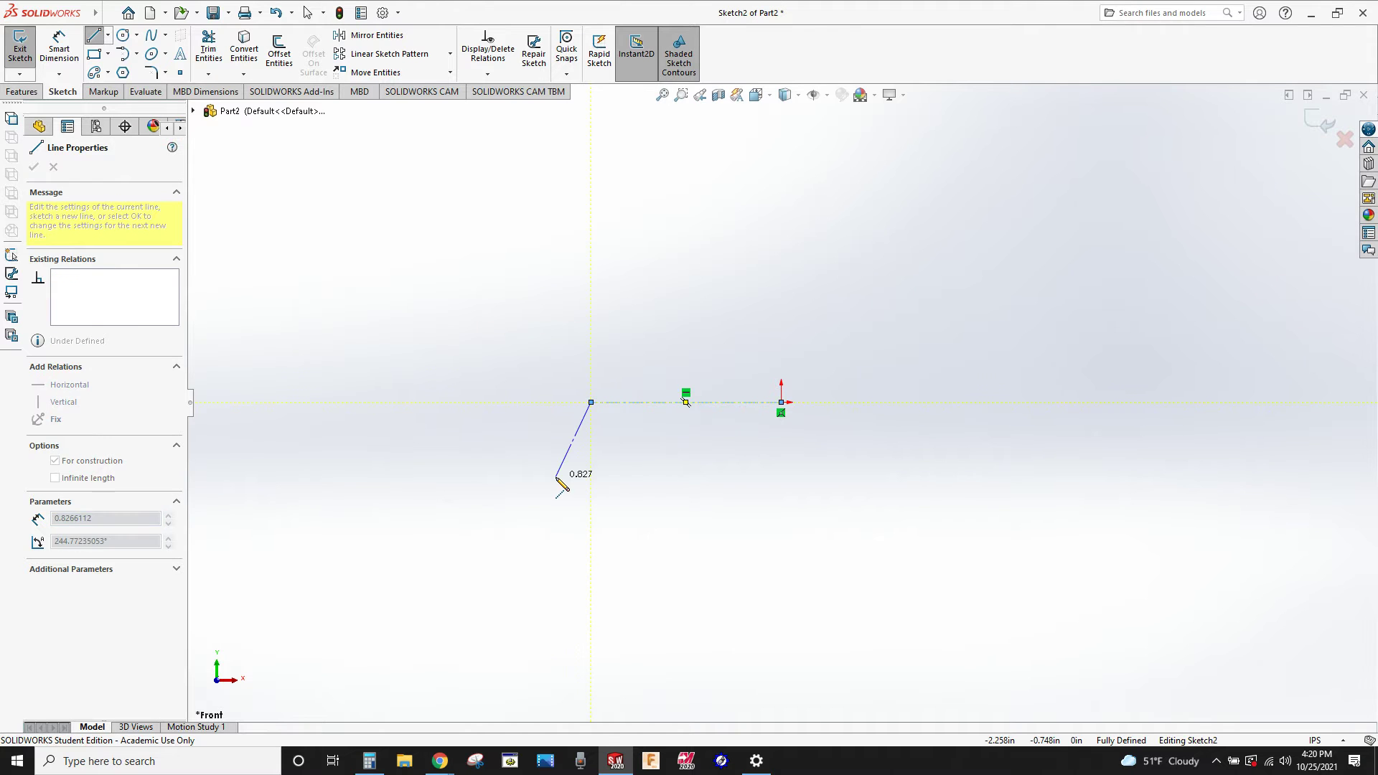
{"action": "key", "text": "Escape"}
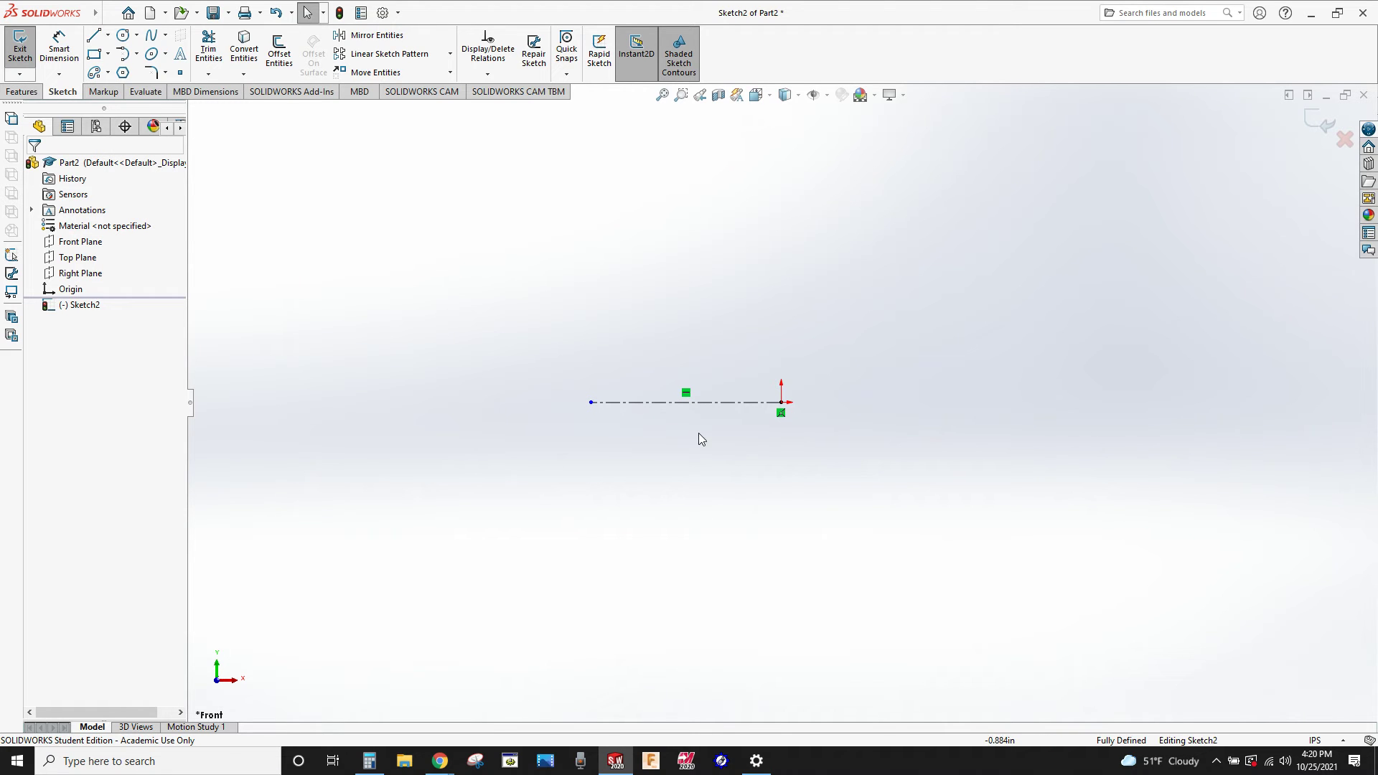
- Draw the closed stepped outline from the origin, around both steps and back to the origin
{"action": "left_click", "coordinate": [95, 41]}
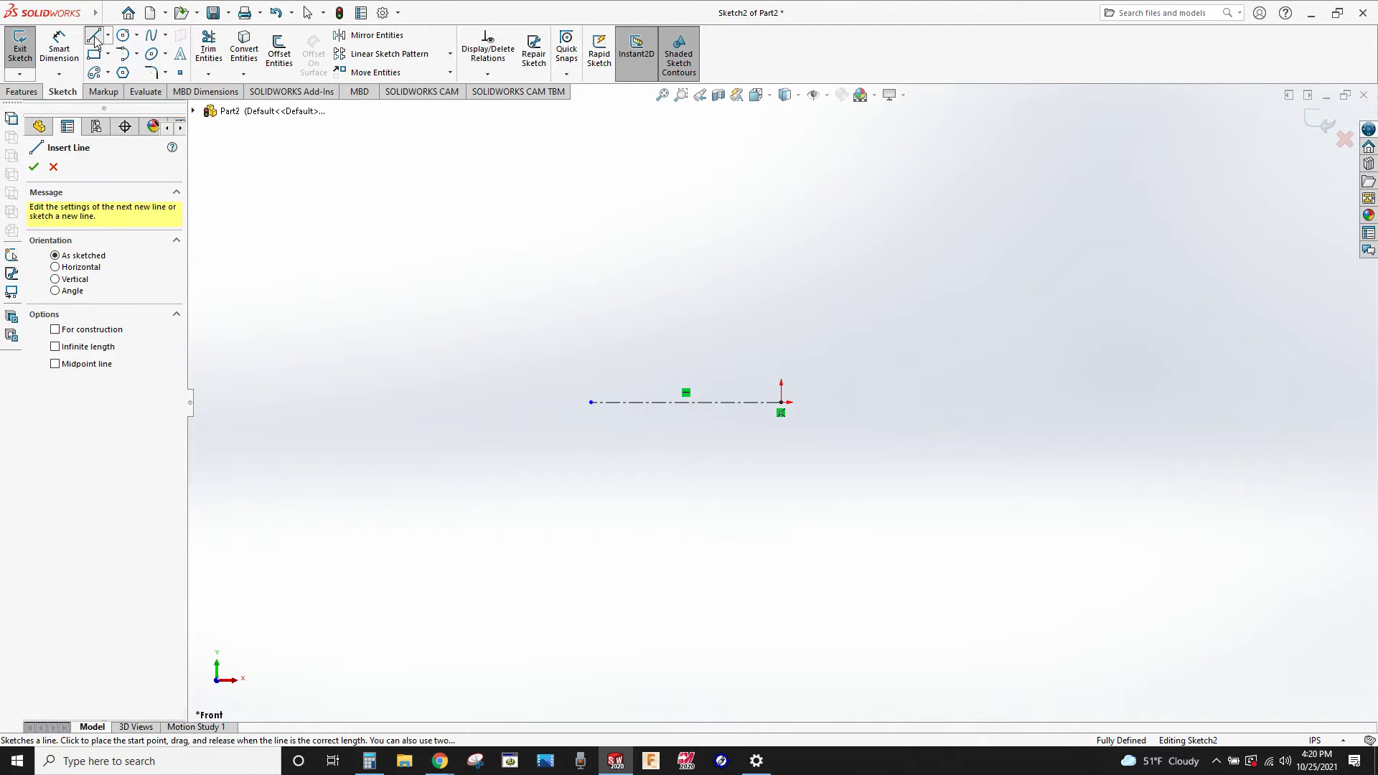
{"action": "left_click", "coordinate": [781, 402]}
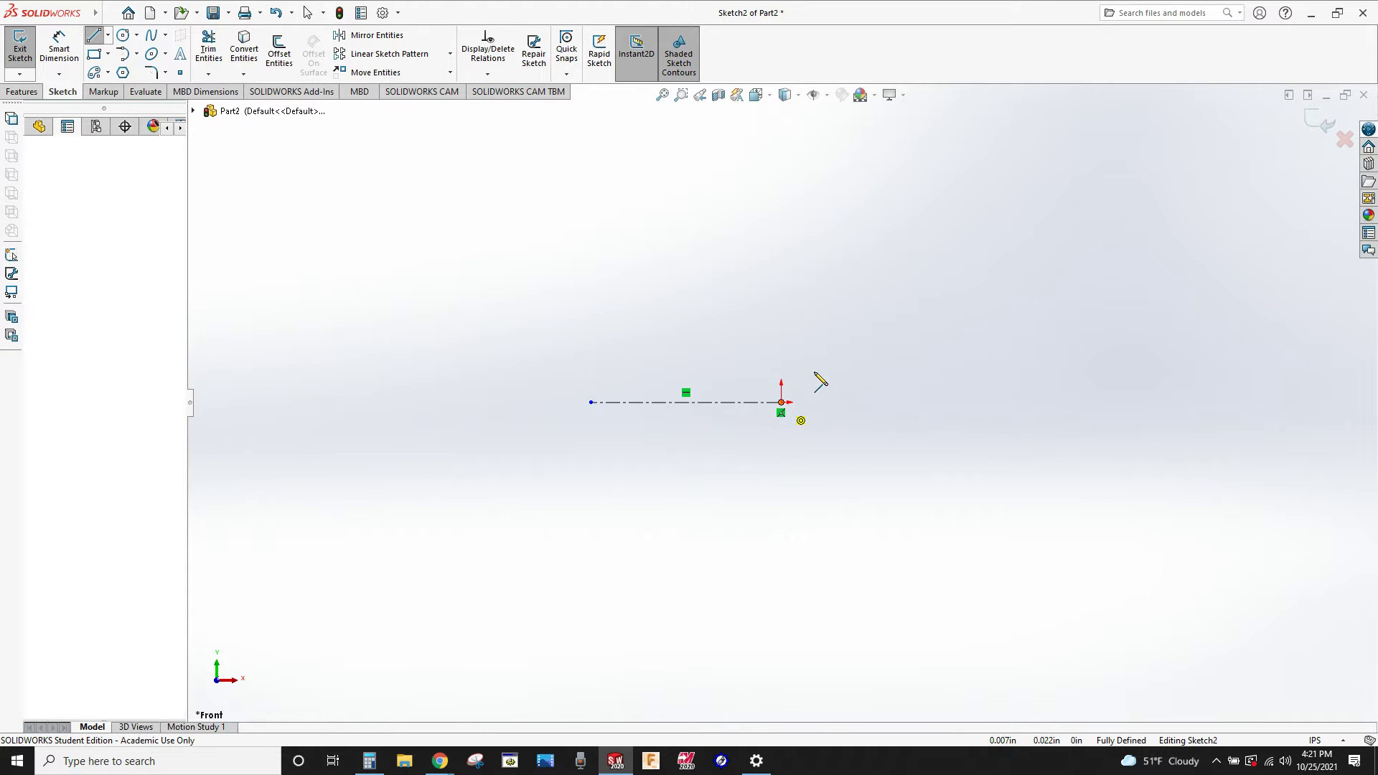
{"action": "left_click", "coordinate": [781, 315]}
{"action": "left_click", "coordinate": [881, 314]}
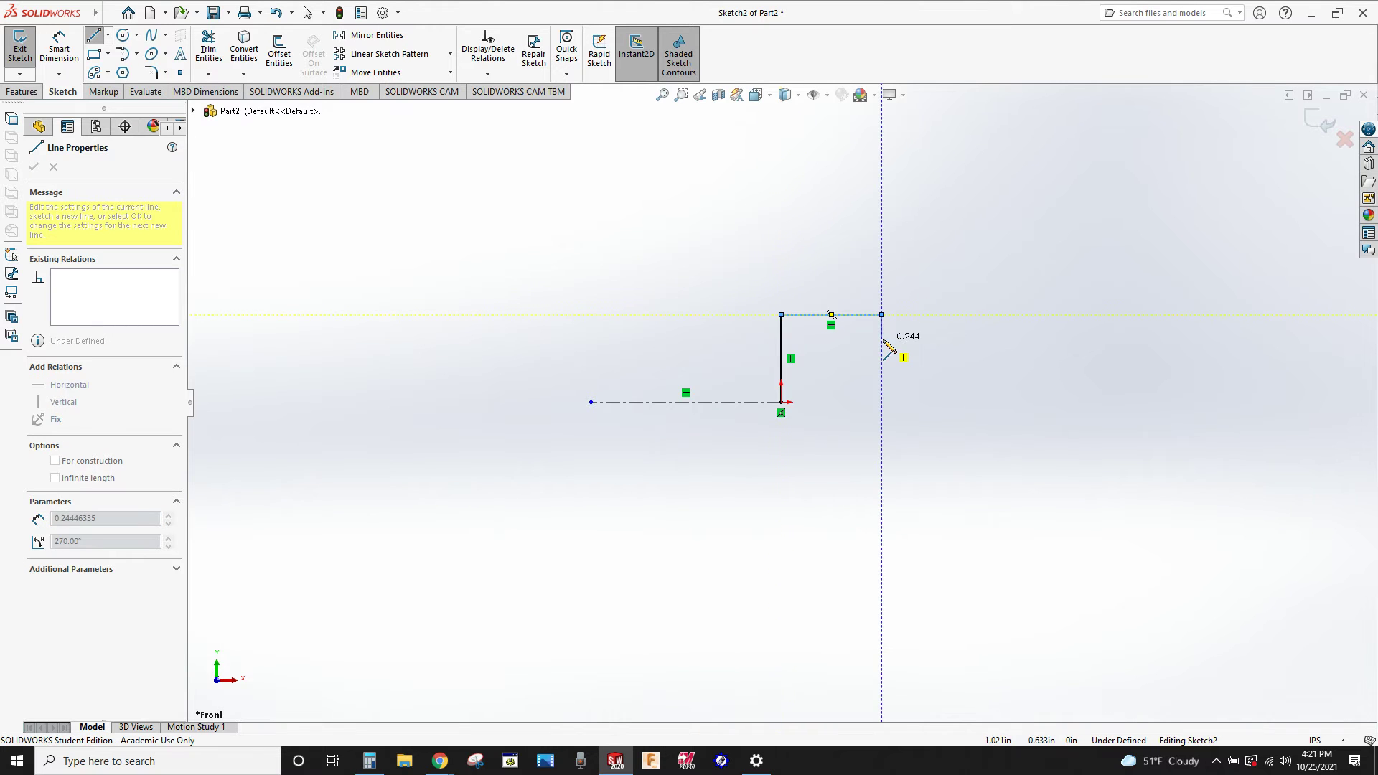
{"action": "left_click", "coordinate": [881, 339]}
{"action": "left_click", "coordinate": [956, 338]}
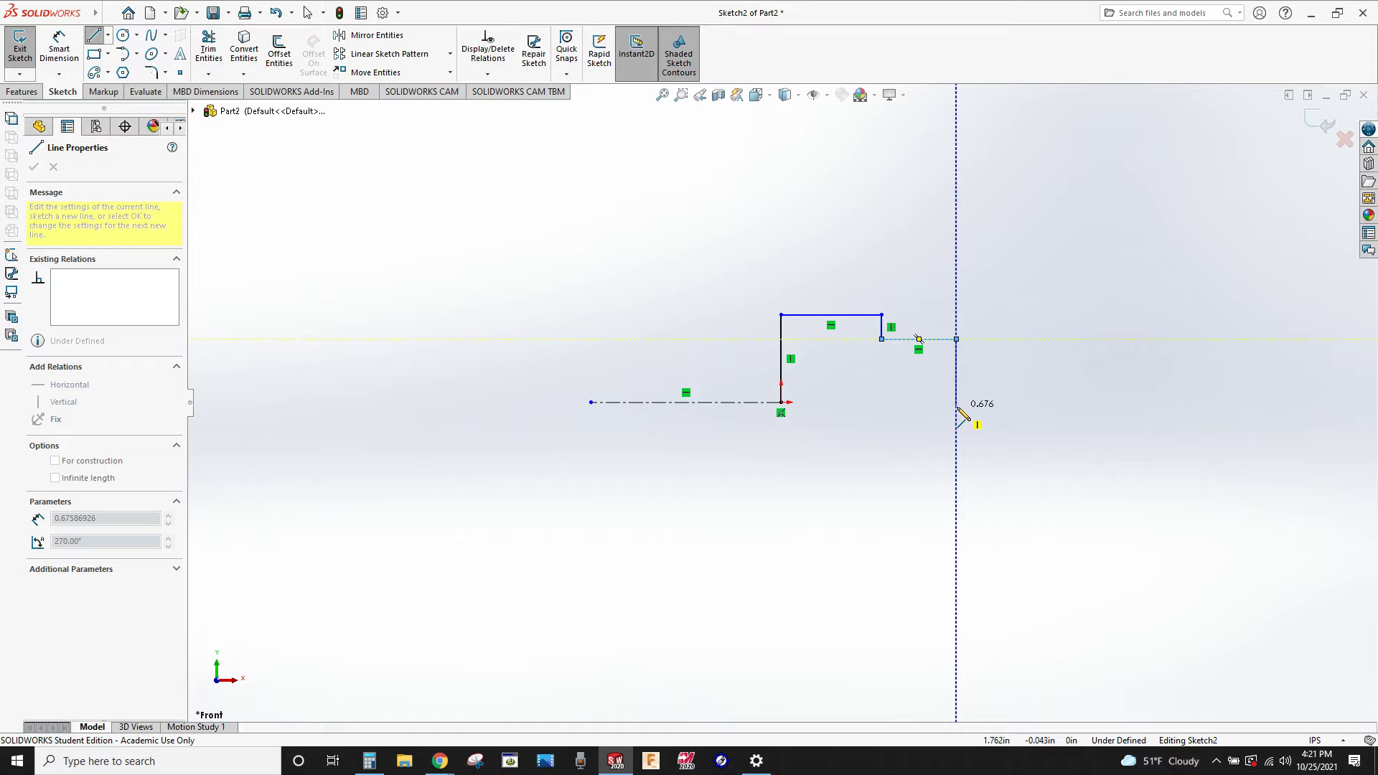
{"action": "left_click", "coordinate": [956, 434]}
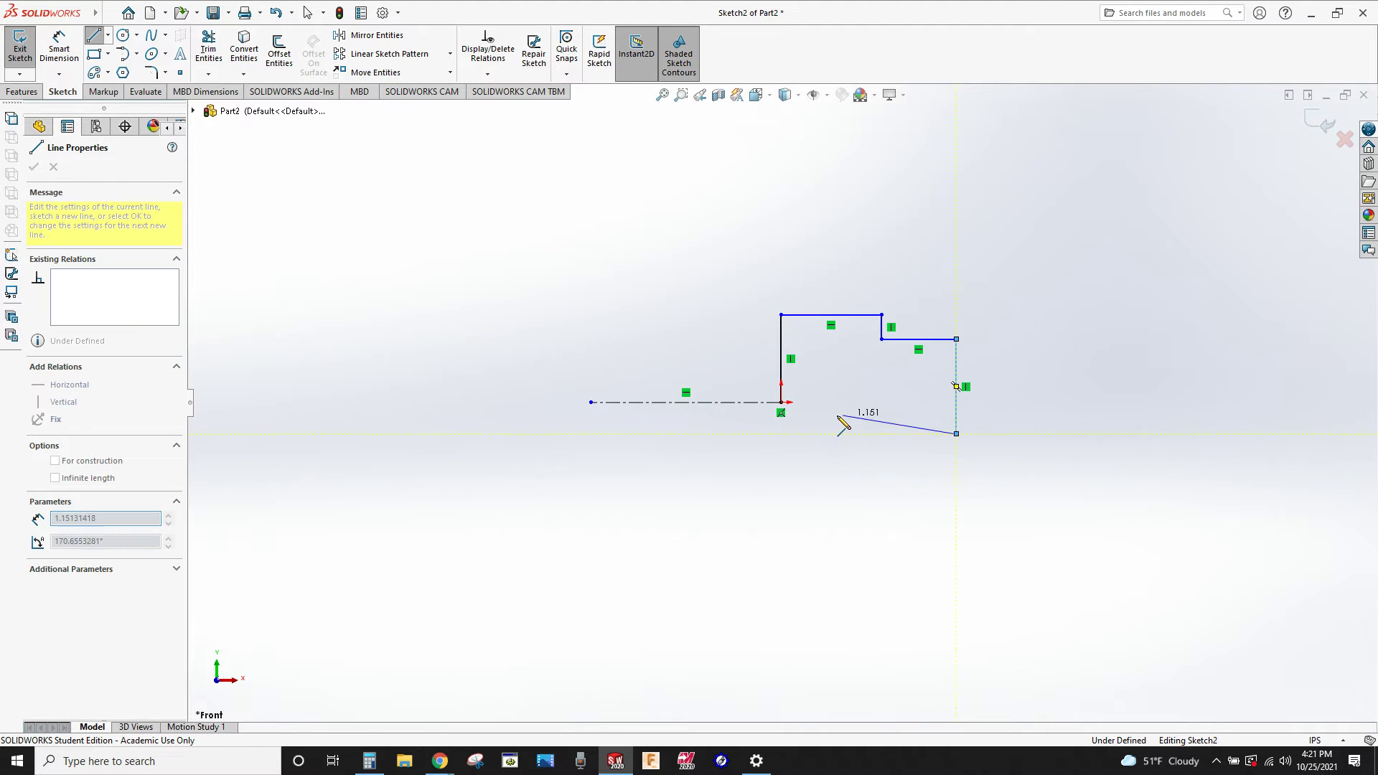
{"action": "left_click", "coordinate": [781, 402]}
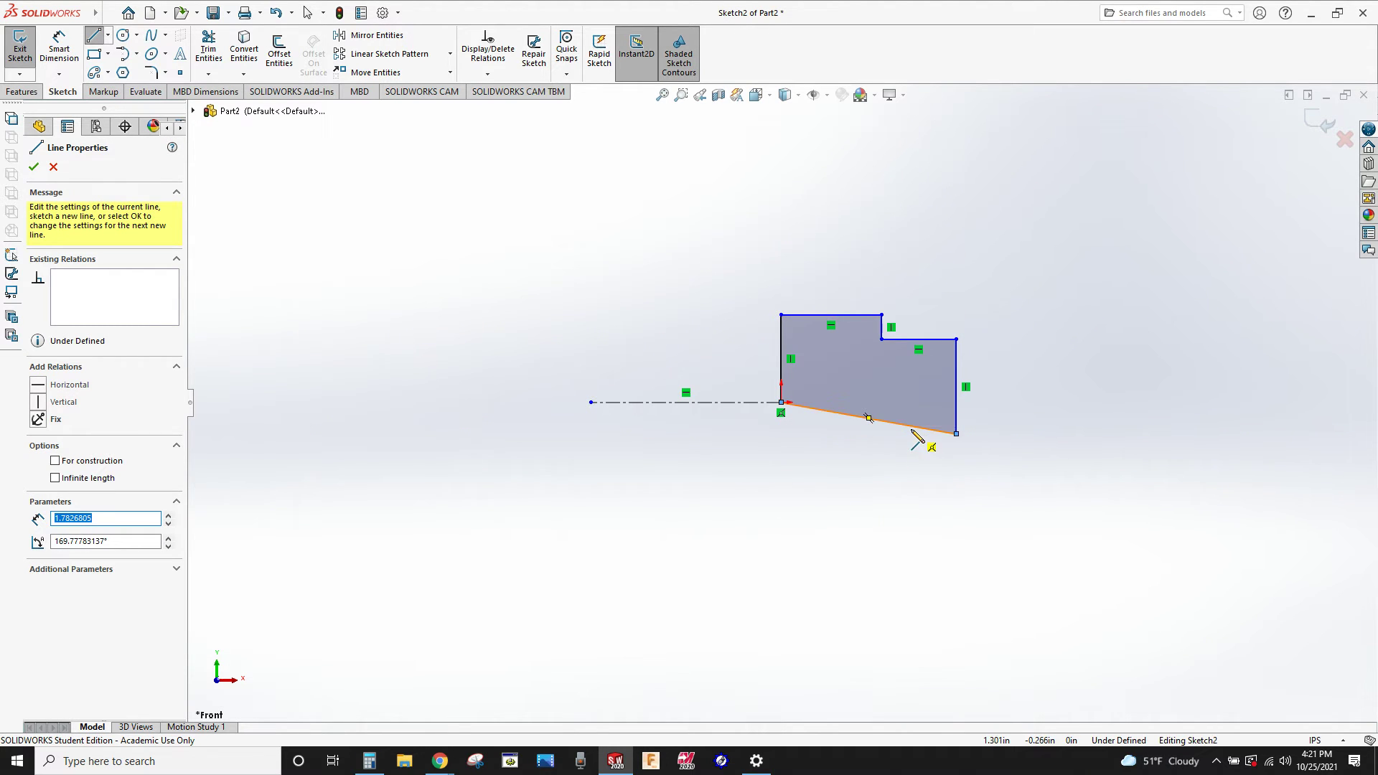
{"action": "key", "text": "Escape"}
{"action": "key", "text": "Escape"}
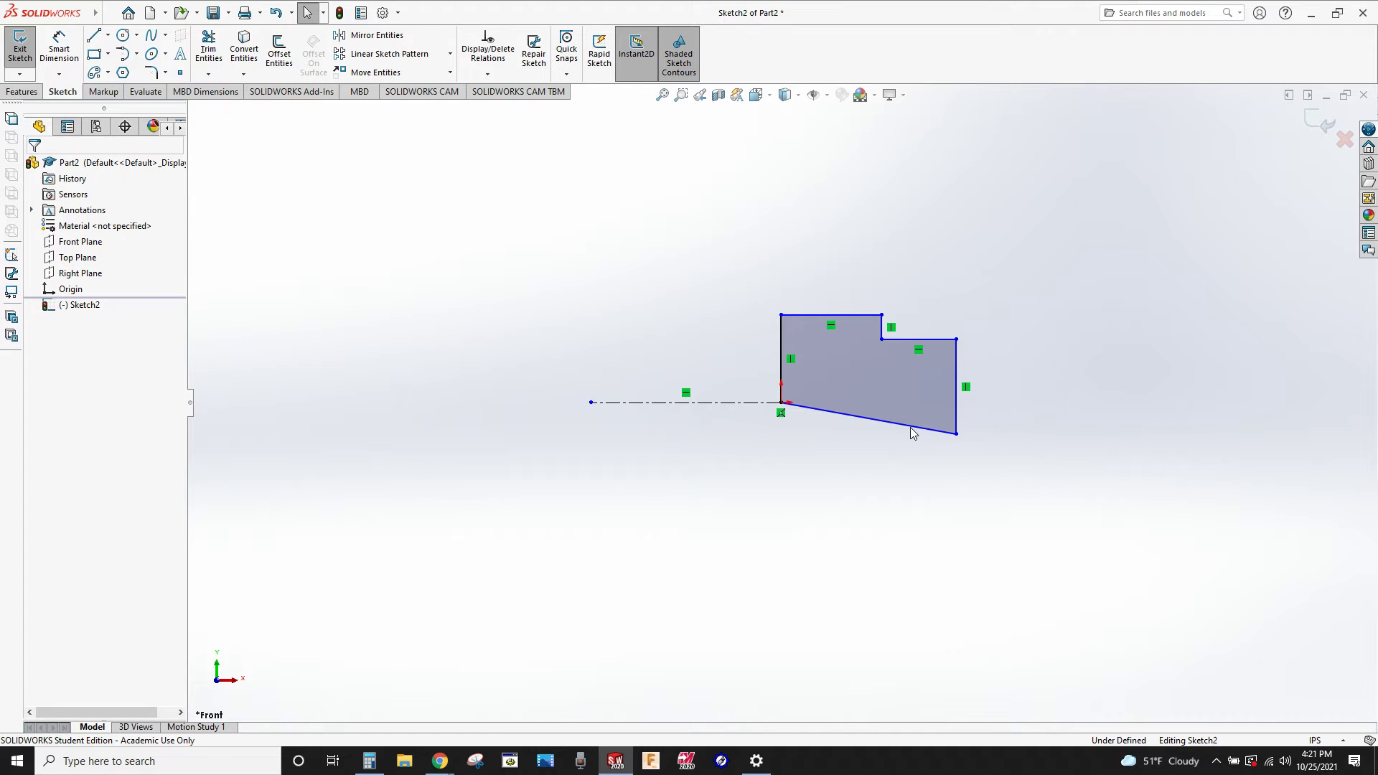
- Constrain the profile's sloped bottom edge to be horizontal
{"action": "right_click", "coordinate": [911, 431]}
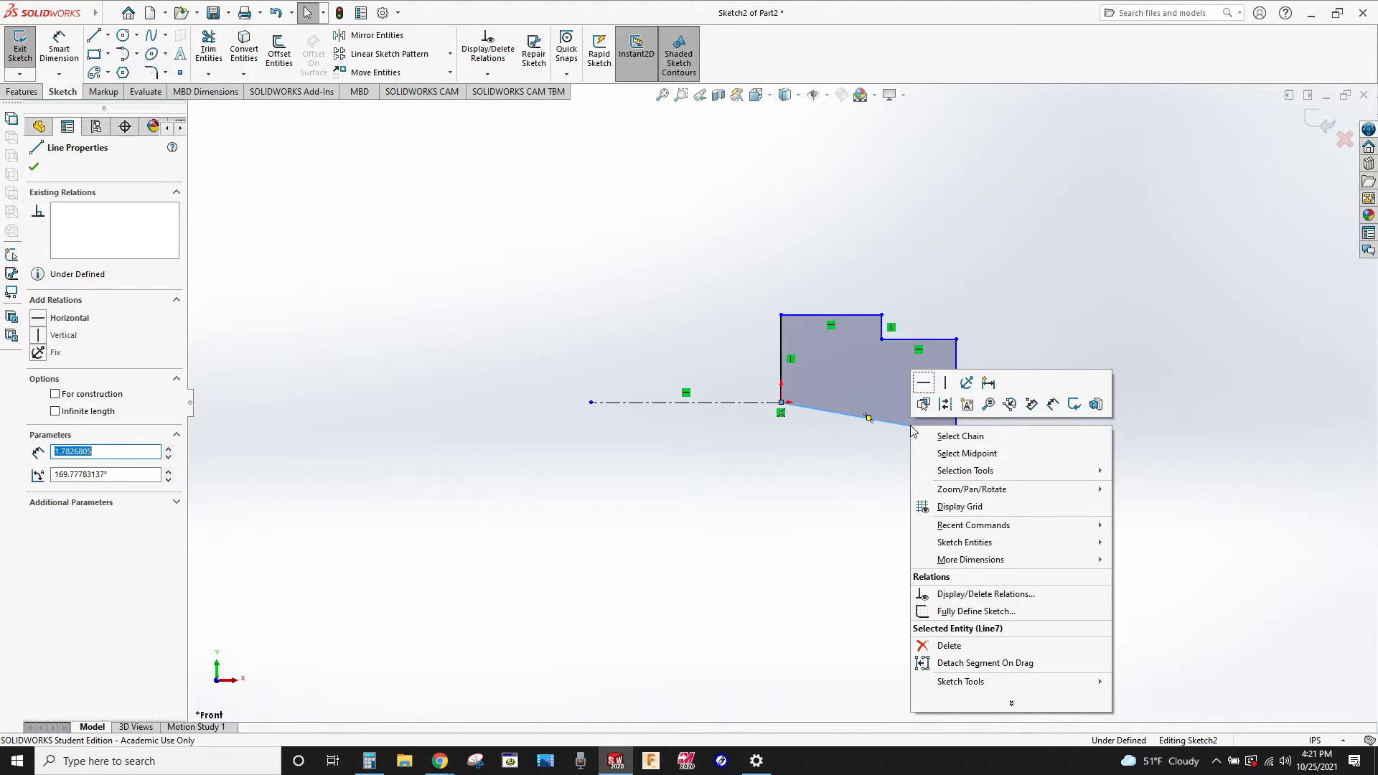
{"action": "left_click", "coordinate": [923, 390]}
{"action": "left_click", "coordinate": [1027, 463]}
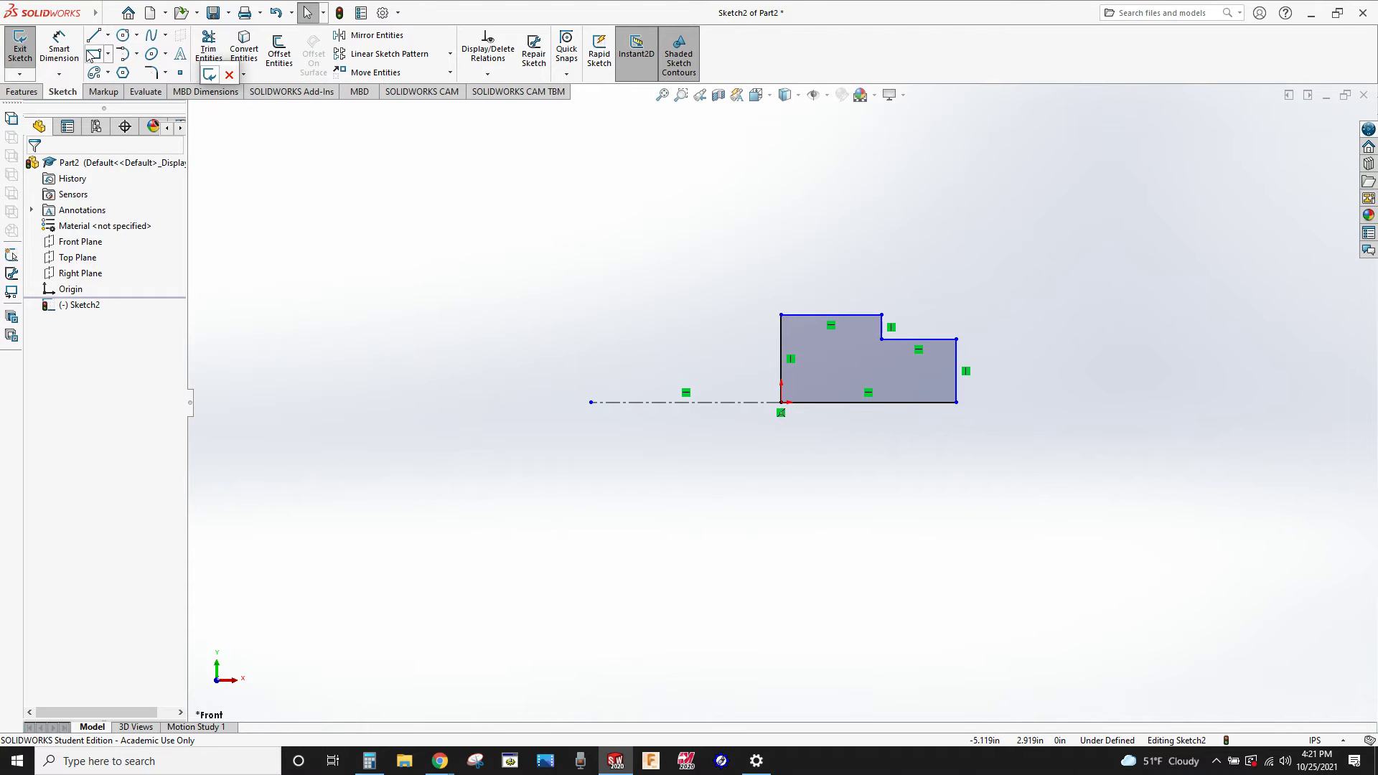
{"action": "left_click", "coordinate": [59, 50]}
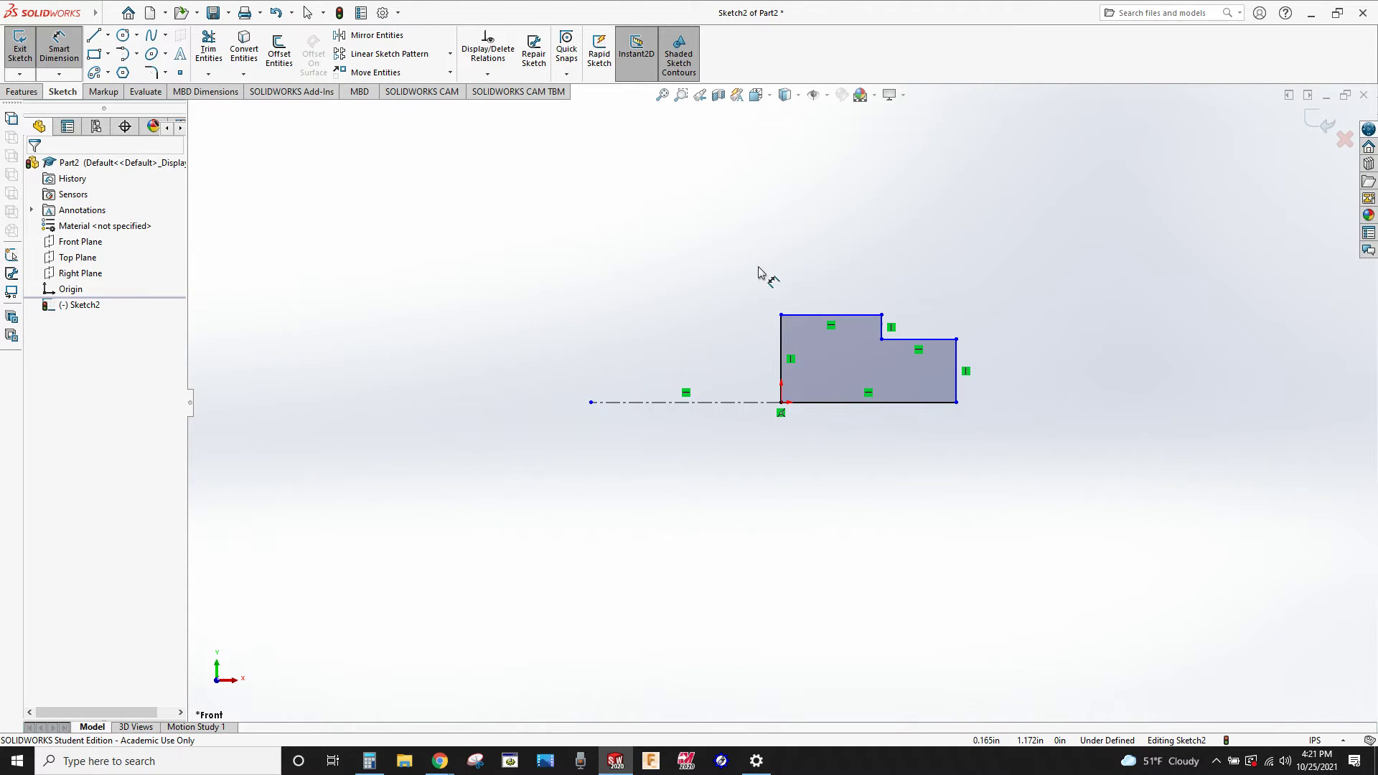
- Check the reference drawing and dimension the wide top edge at 1.028
{"action": "key", "text": "alt+Tab"}
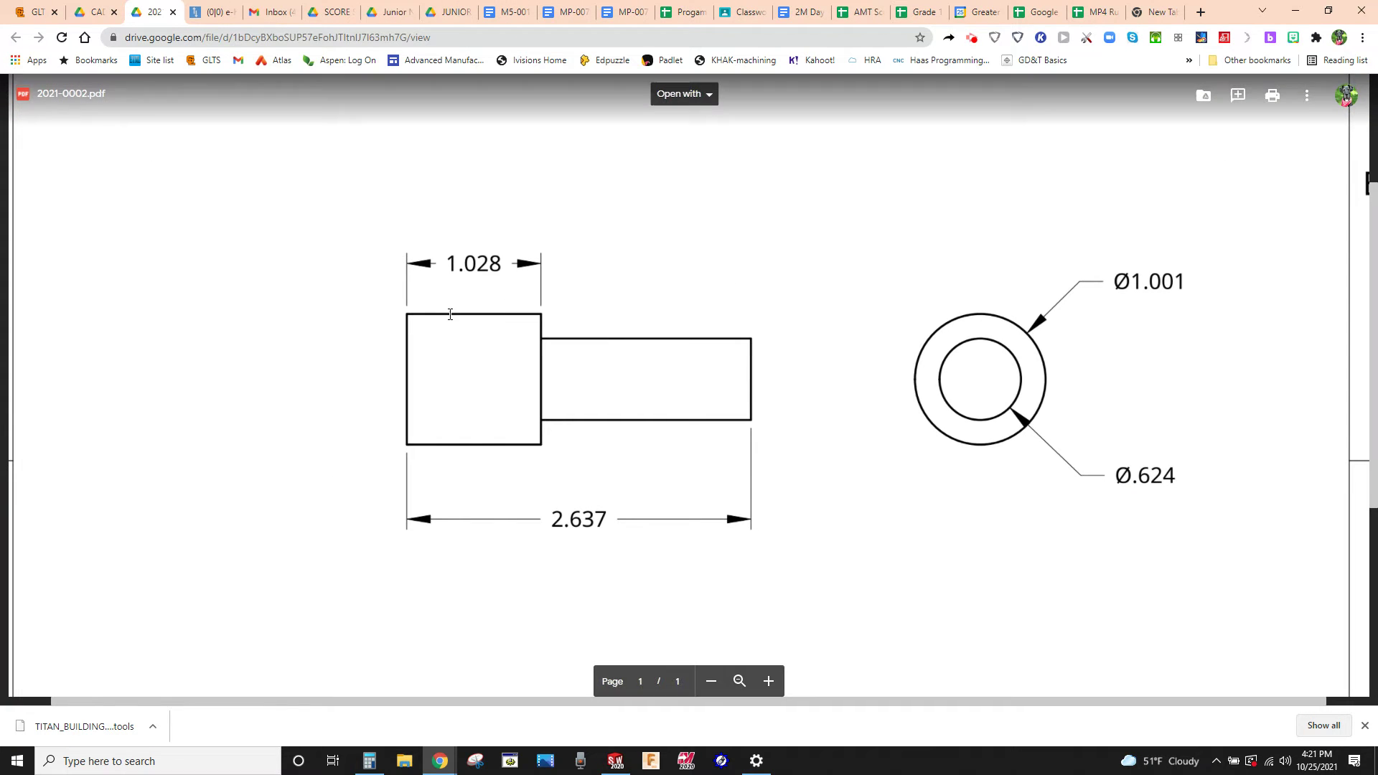
{"action": "key", "text": "alt+Tab"}
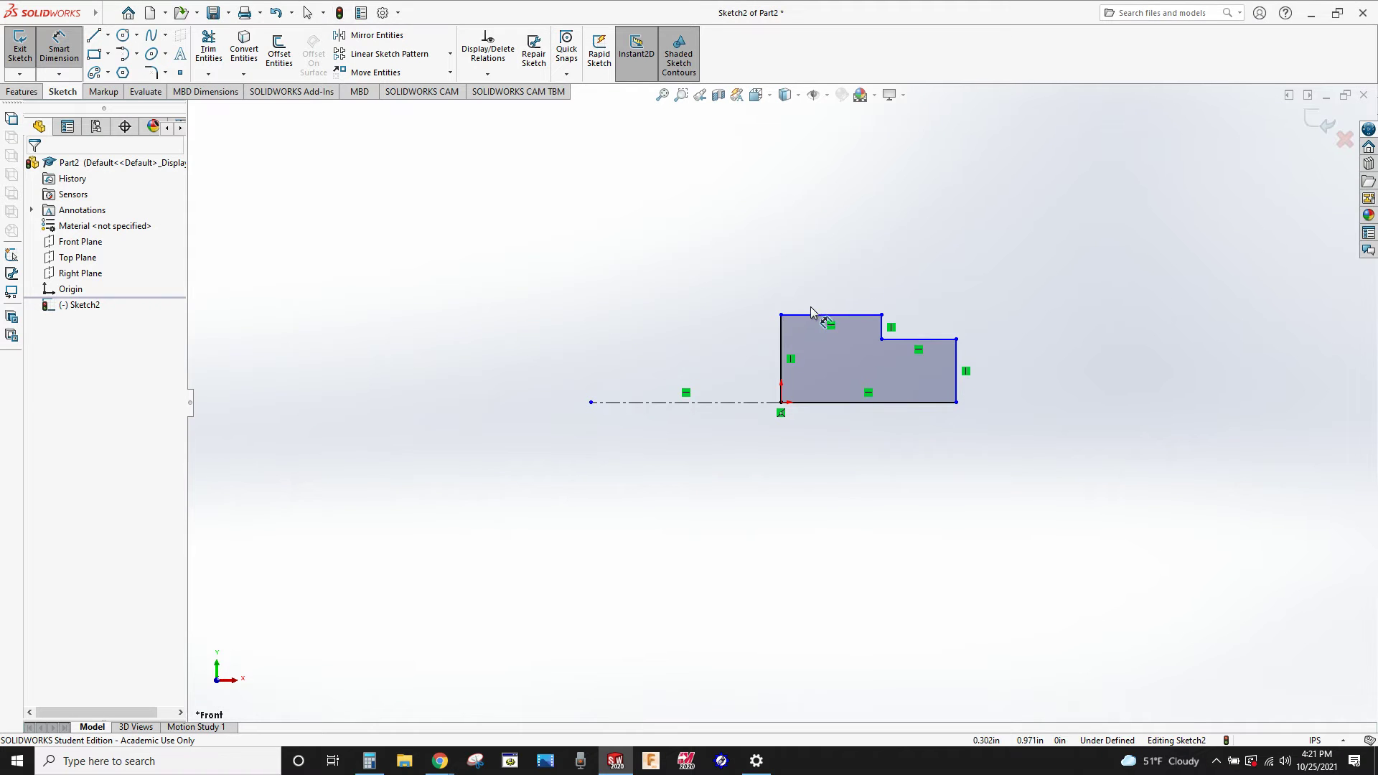
{"action": "left_click", "coordinate": [810, 315]}
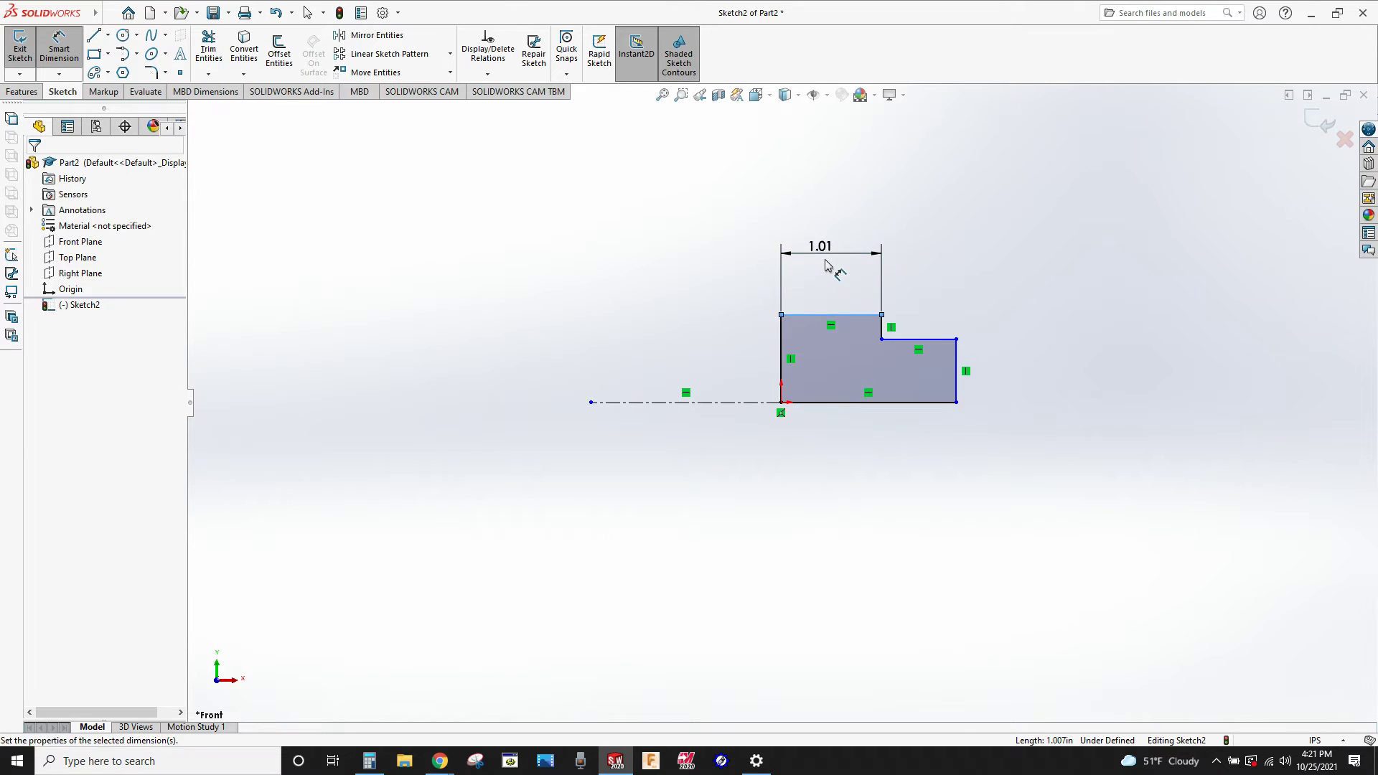
{"action": "left_click", "coordinate": [825, 267]}
{"action": "key", "text": "Return"}
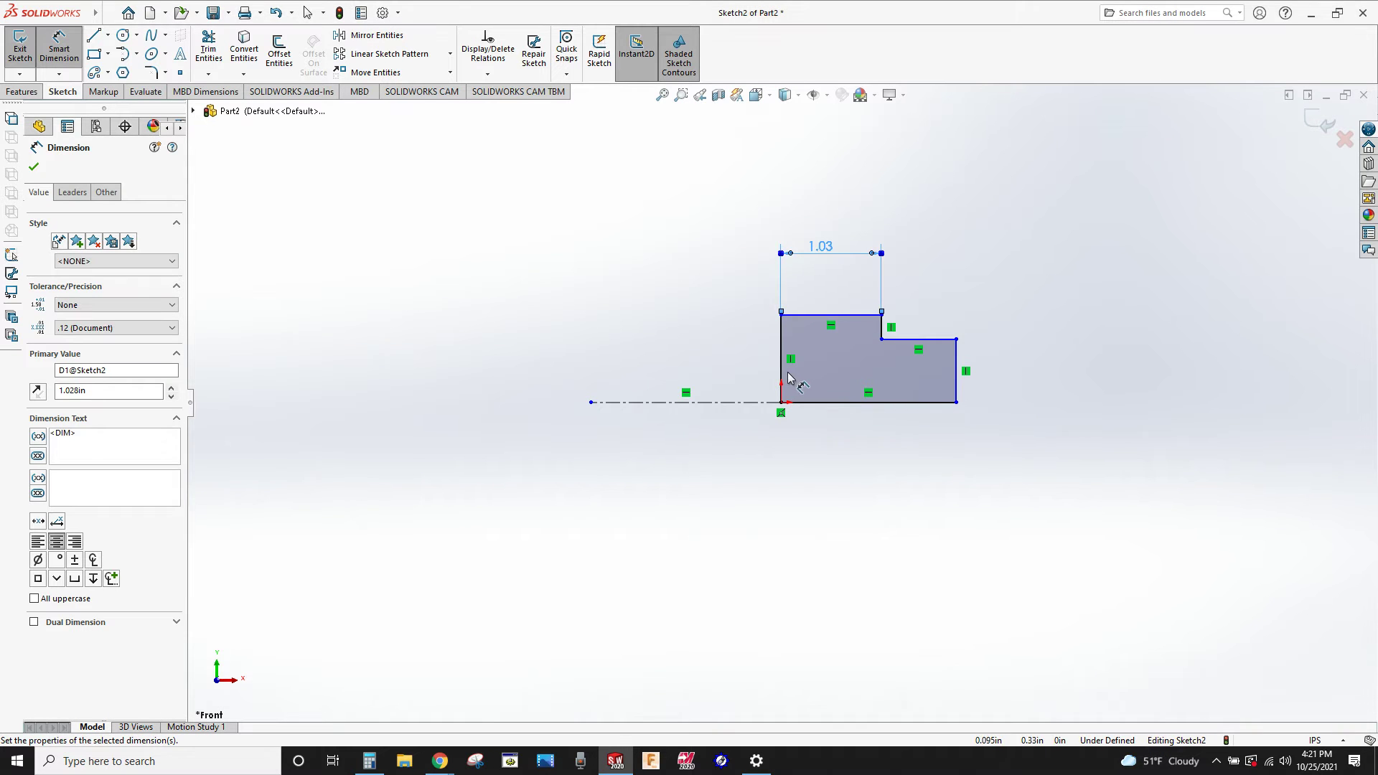
- Dimension the profile's overall length end to end as 2.637, verifying against the reference PDF
{"action": "left_click", "coordinate": [781, 381]}
{"action": "left_click", "coordinate": [959, 379]}
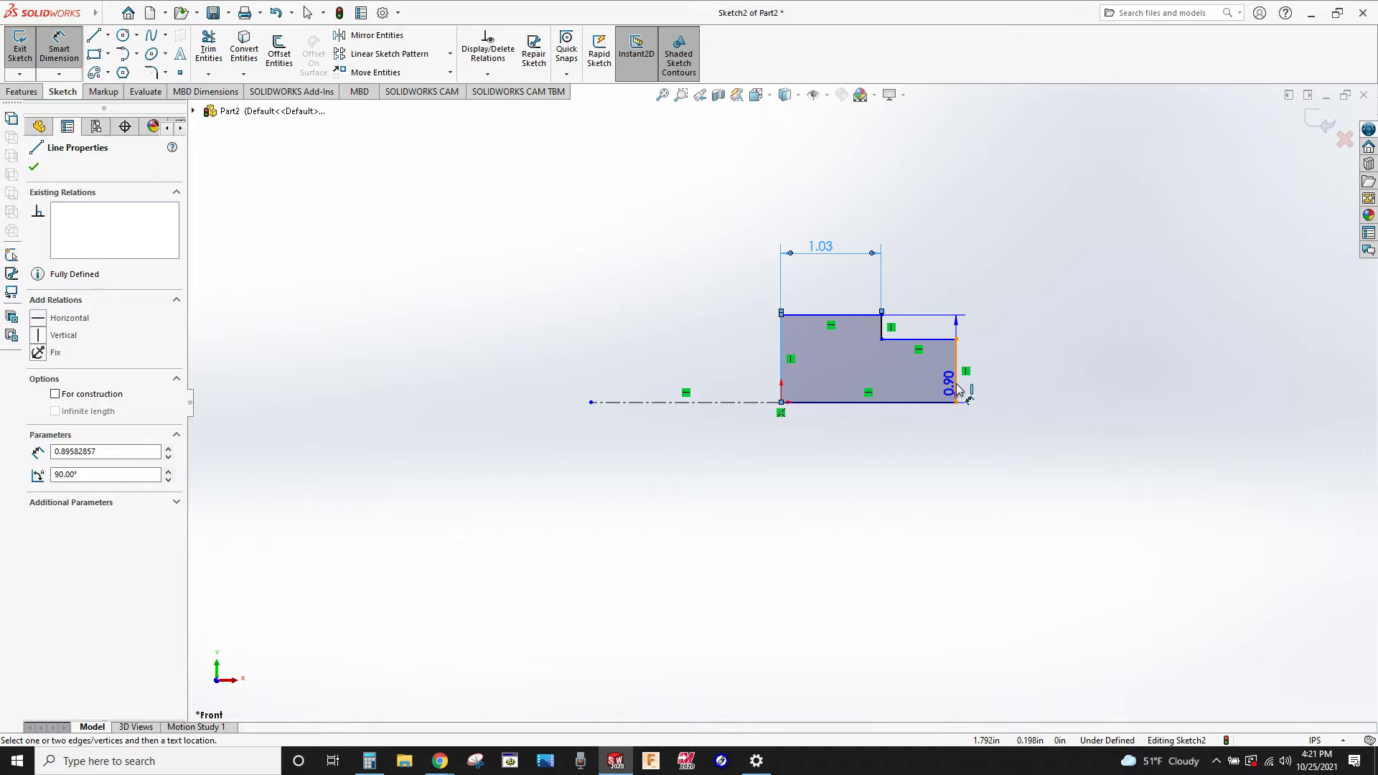
{"action": "key", "text": "alt+Tab"}
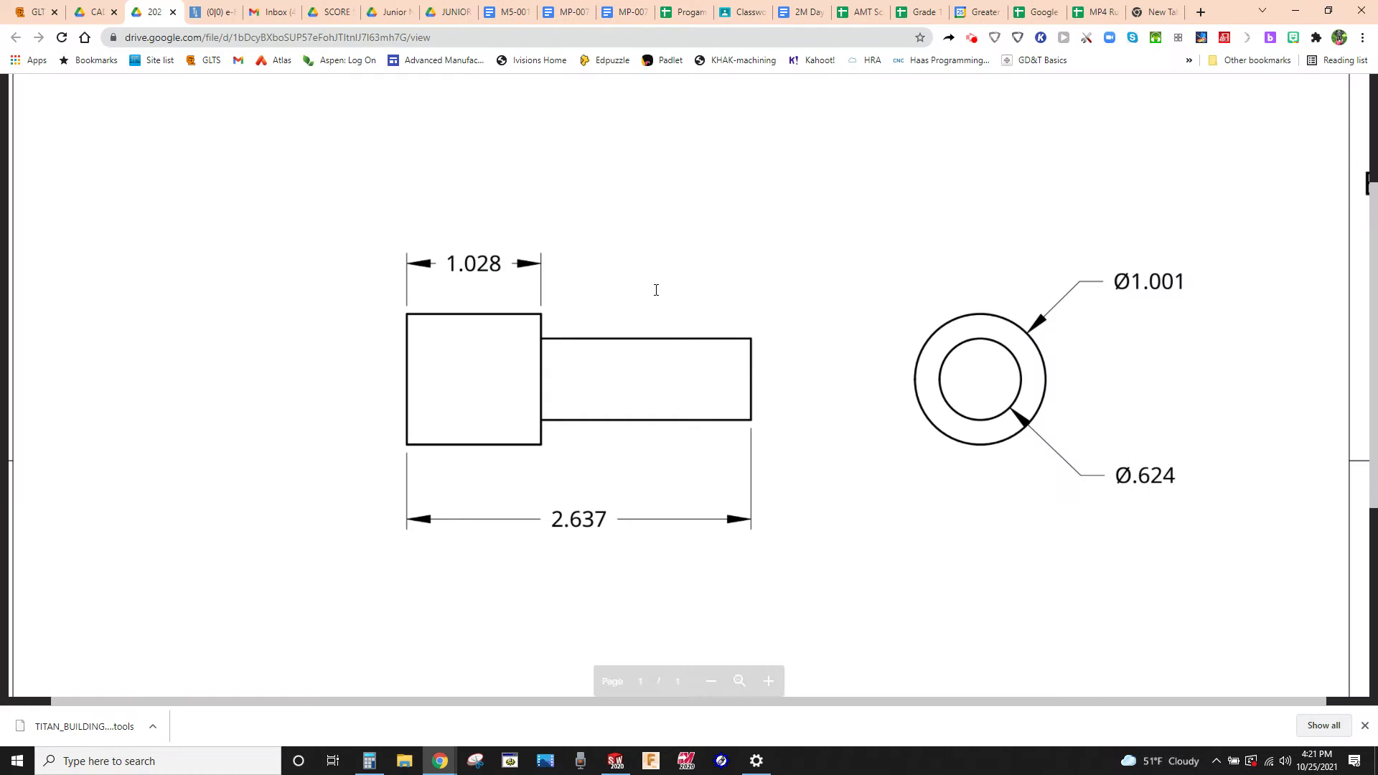
{"action": "key", "text": "alt+Tab"}
{"action": "left_click", "coordinate": [818, 247]}
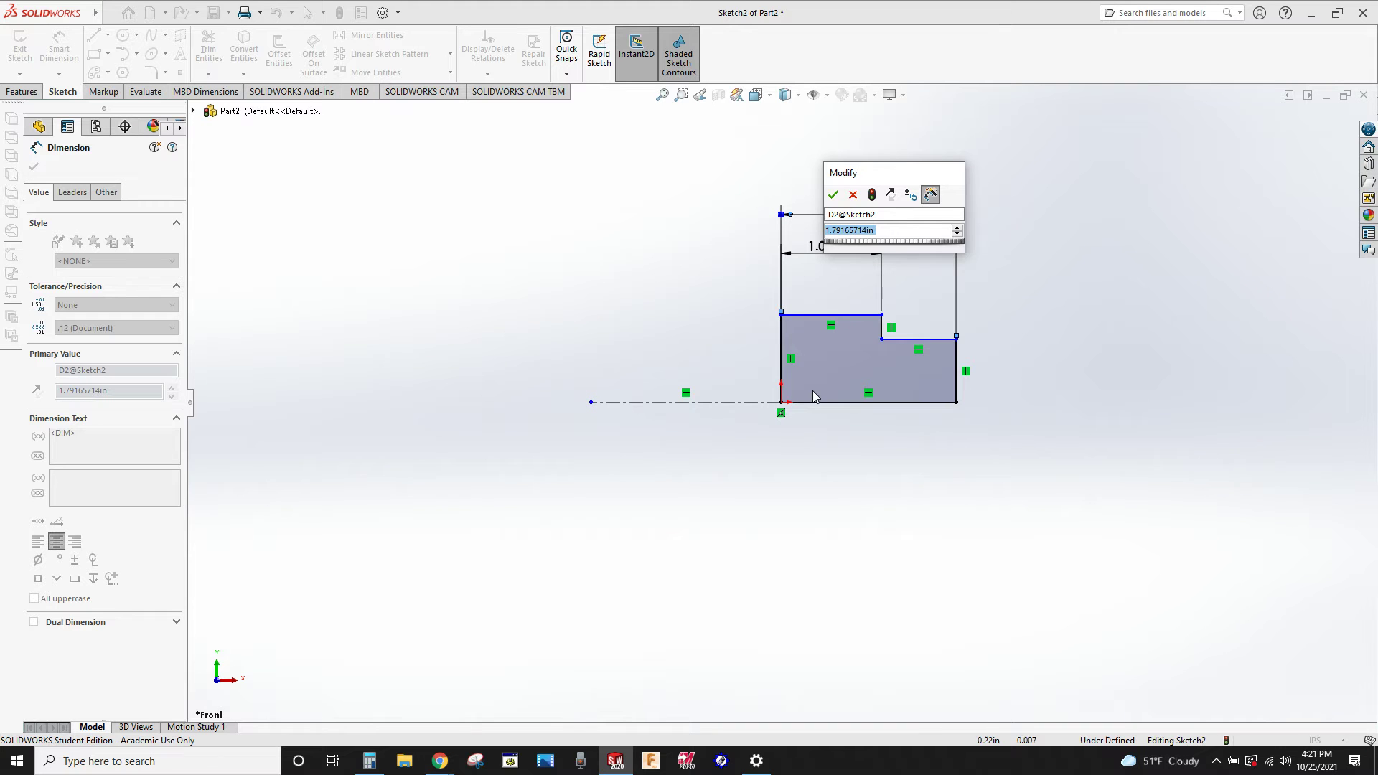
{"action": "type", "text": "206"}
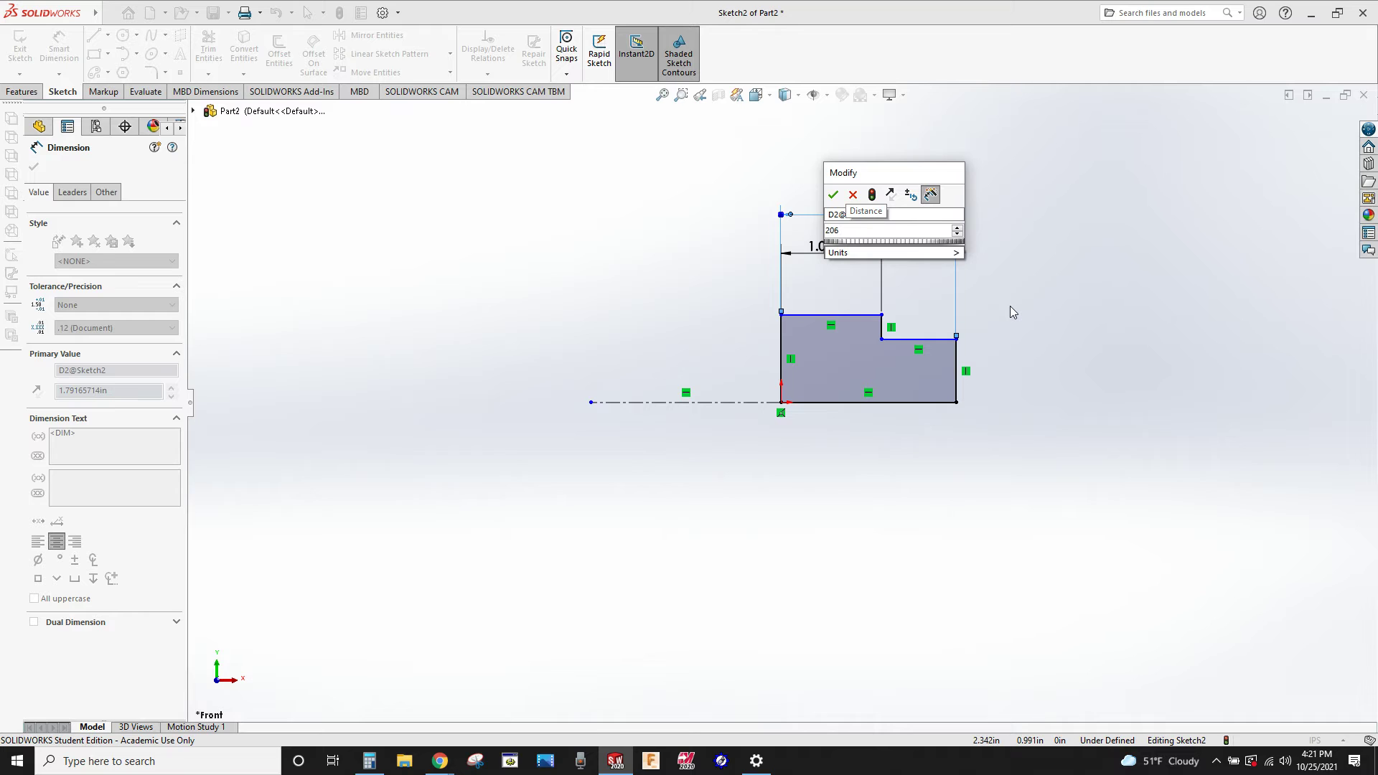
{"action": "key", "text": "BackSpace"}
{"action": "key", "text": "BackSpace"}
{"action": "key", "text": "BackSpace"}
{"action": "type", "text": "2.637"}
{"action": "key", "text": "Return"}
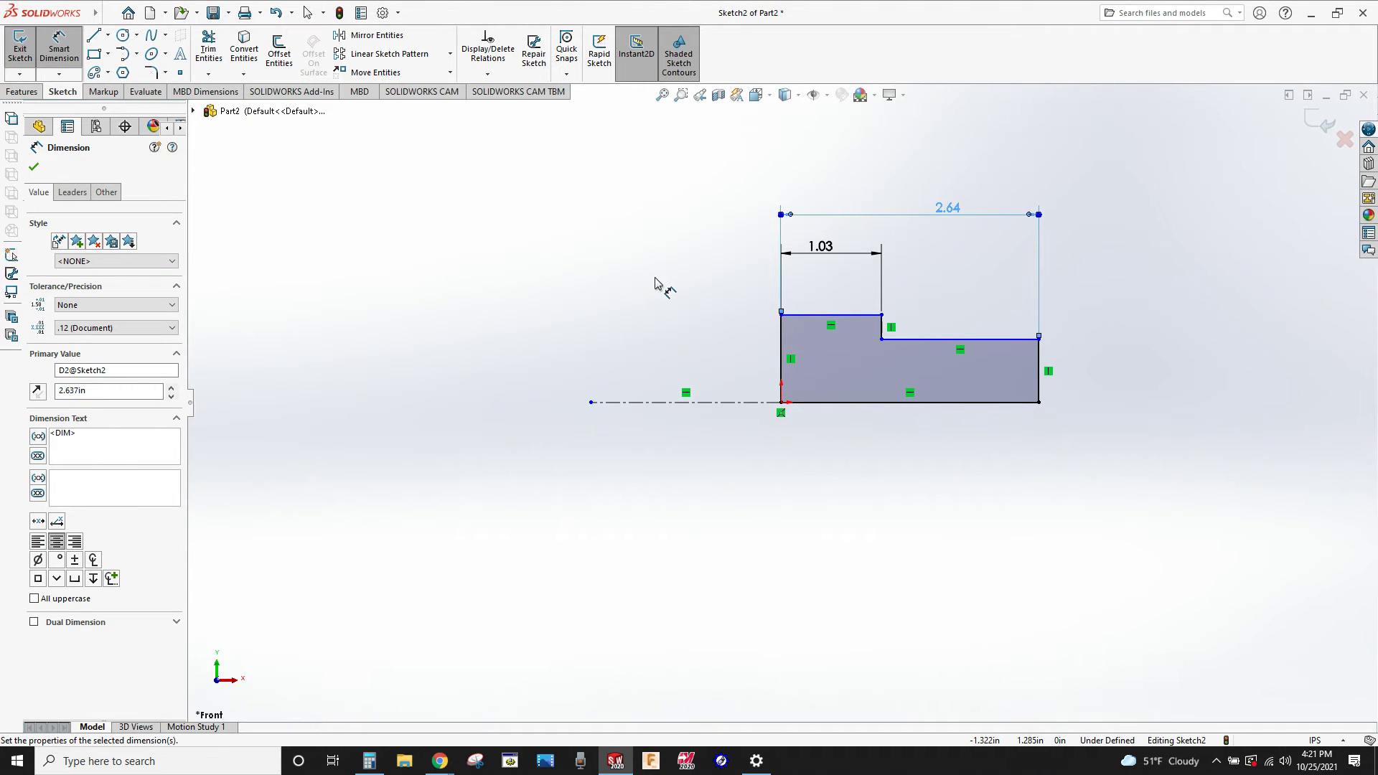
{"action": "key", "text": "alt+Tab"}
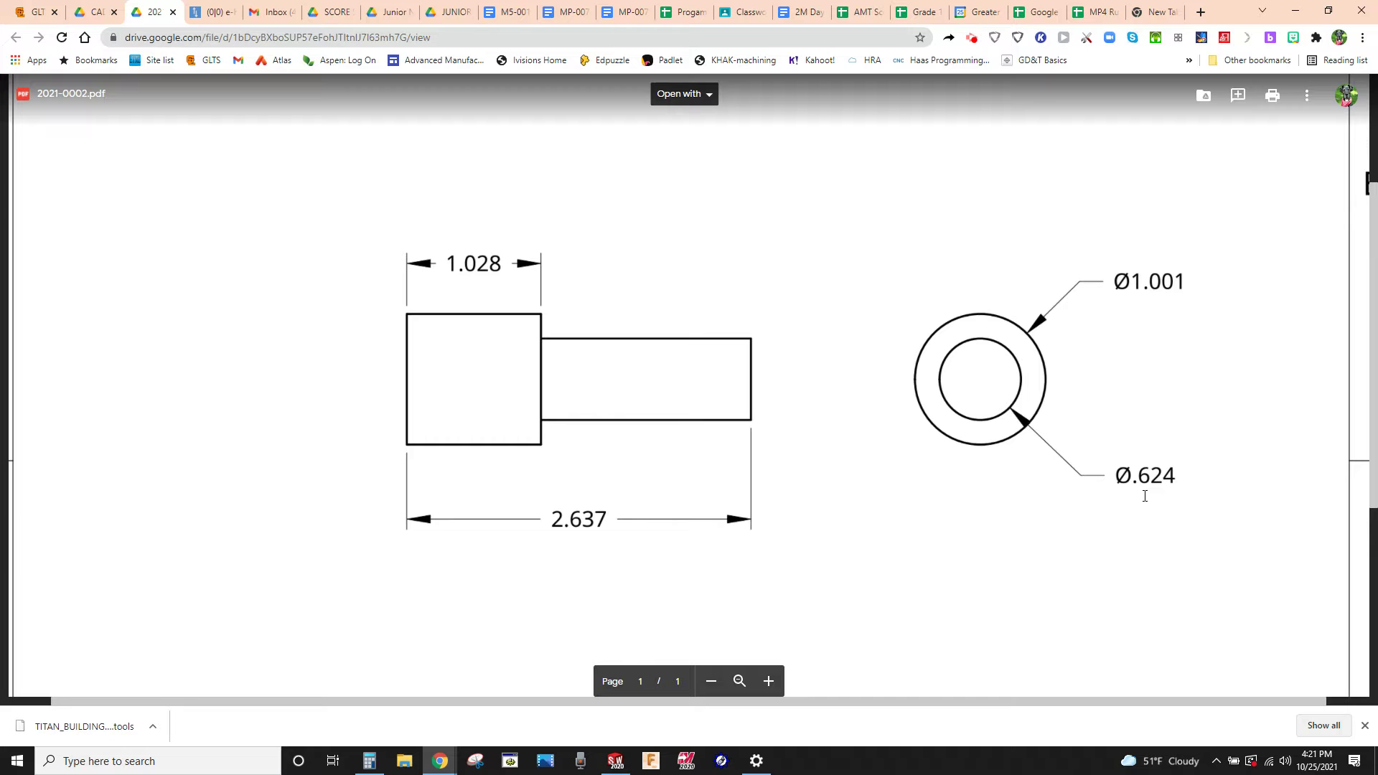
{"action": "key", "text": "alt+Tab"}
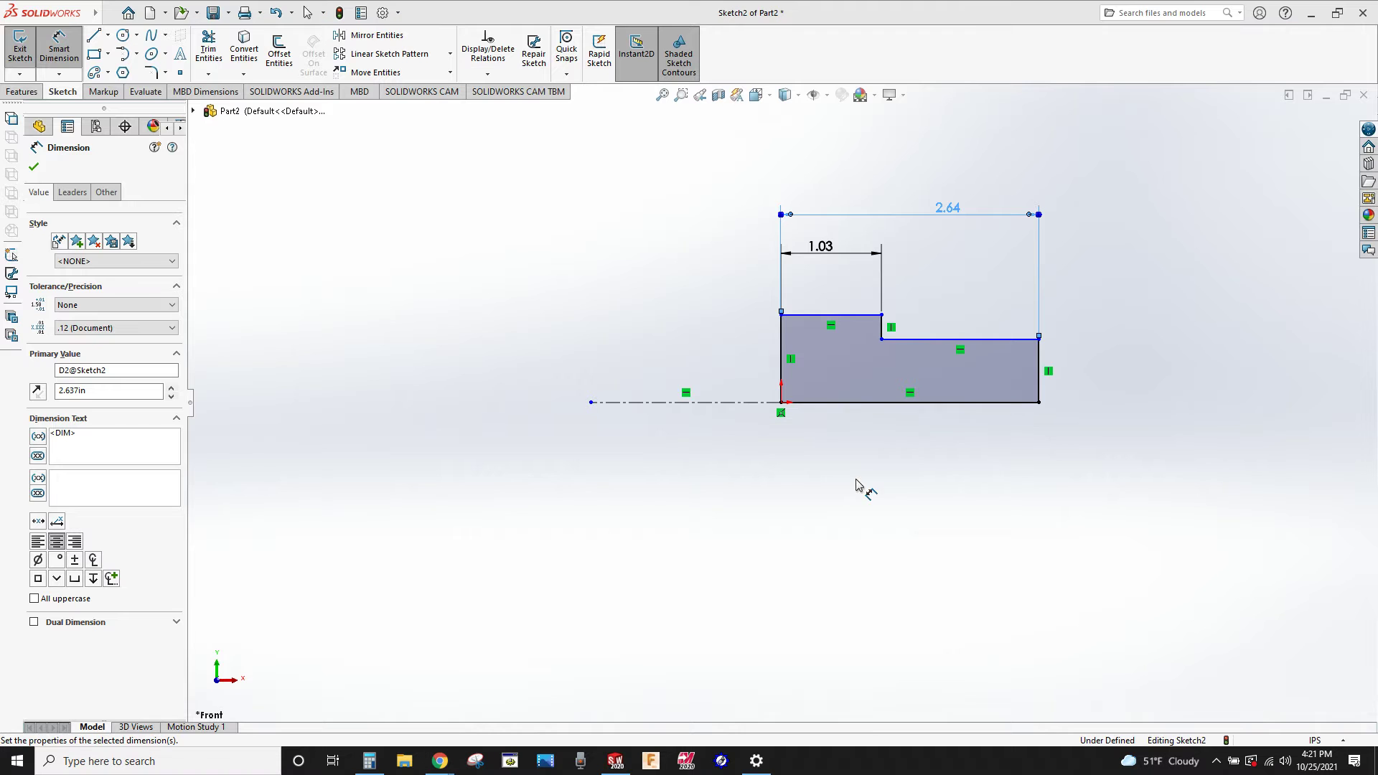
- Add diameters about the centerline of 1.001 for the large step and 0.624 for the small step, then exit the sketch
{"action": "left_click", "coordinate": [727, 402]}
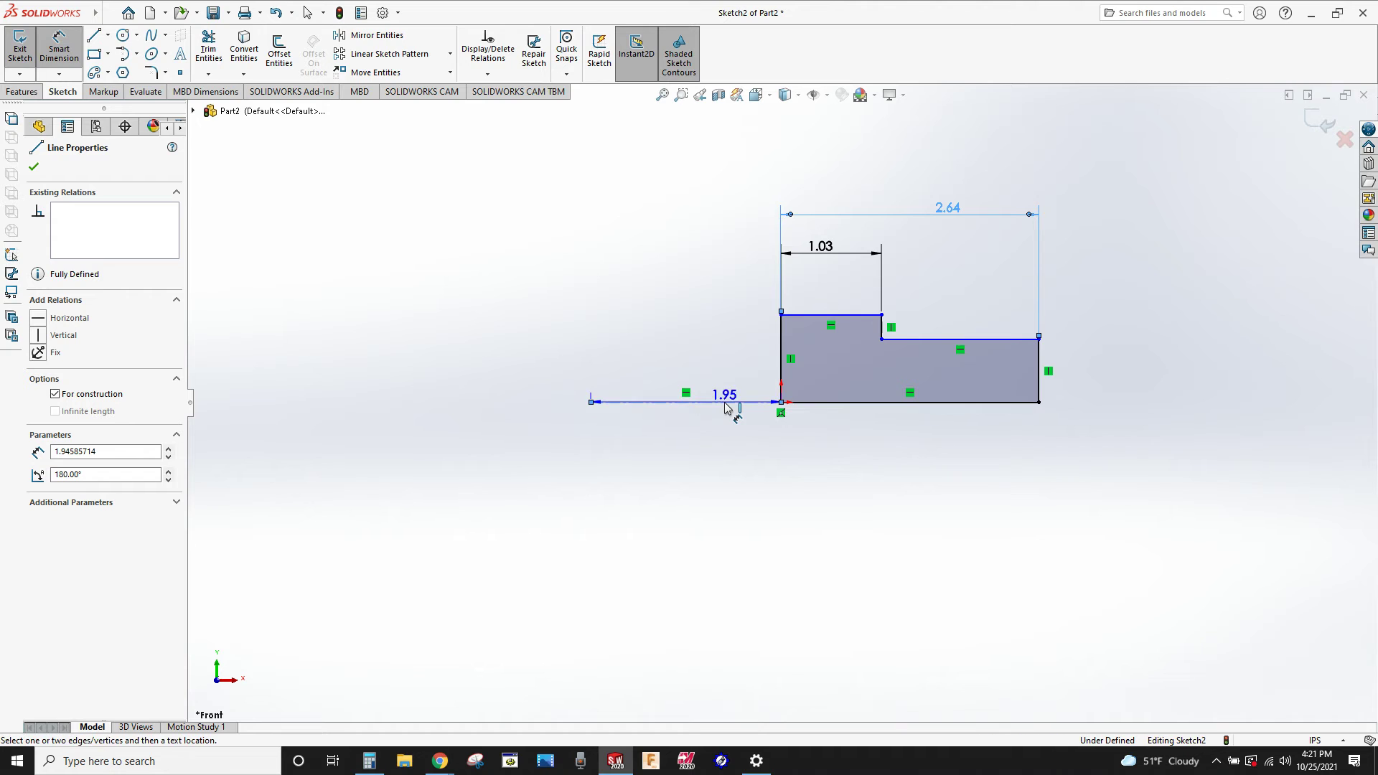
{"action": "left_click", "coordinate": [822, 317]}
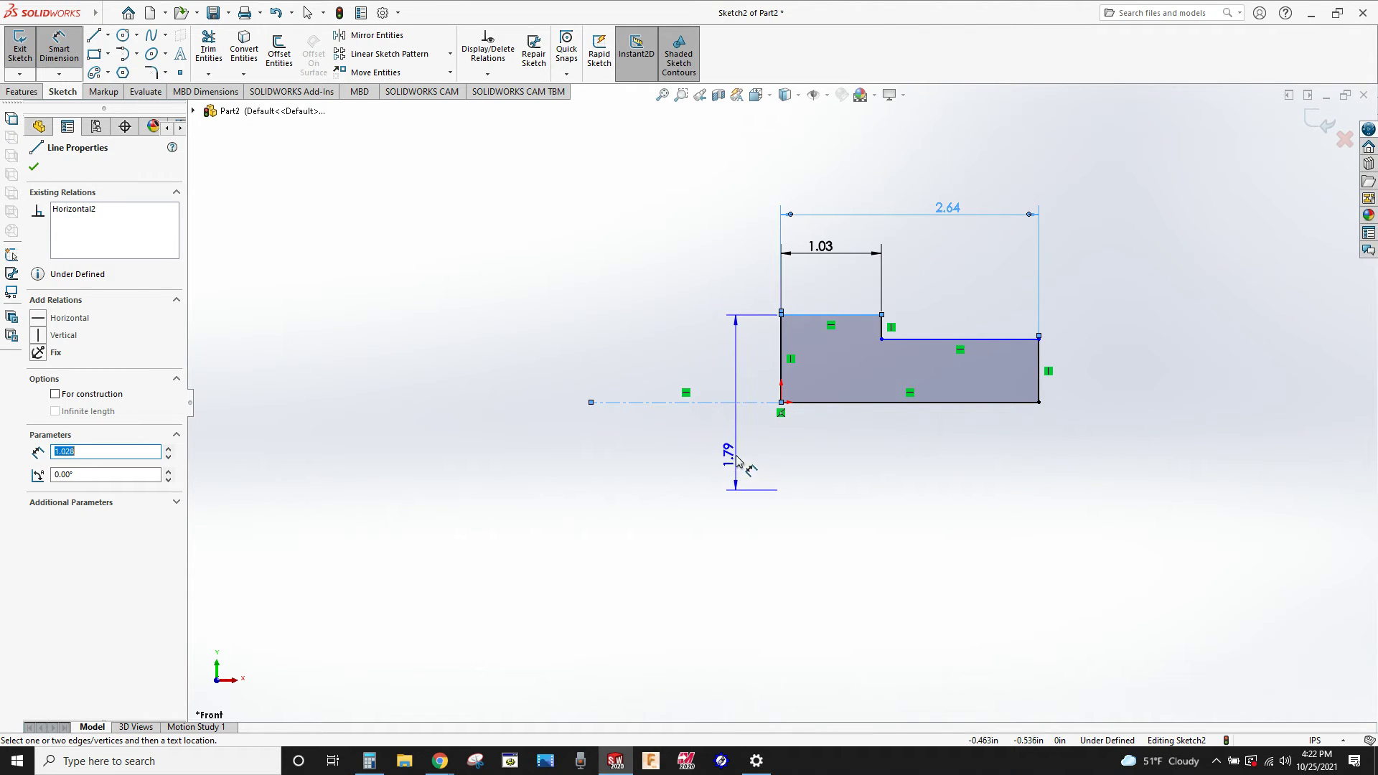
{"action": "left_click", "coordinate": [726, 458]}
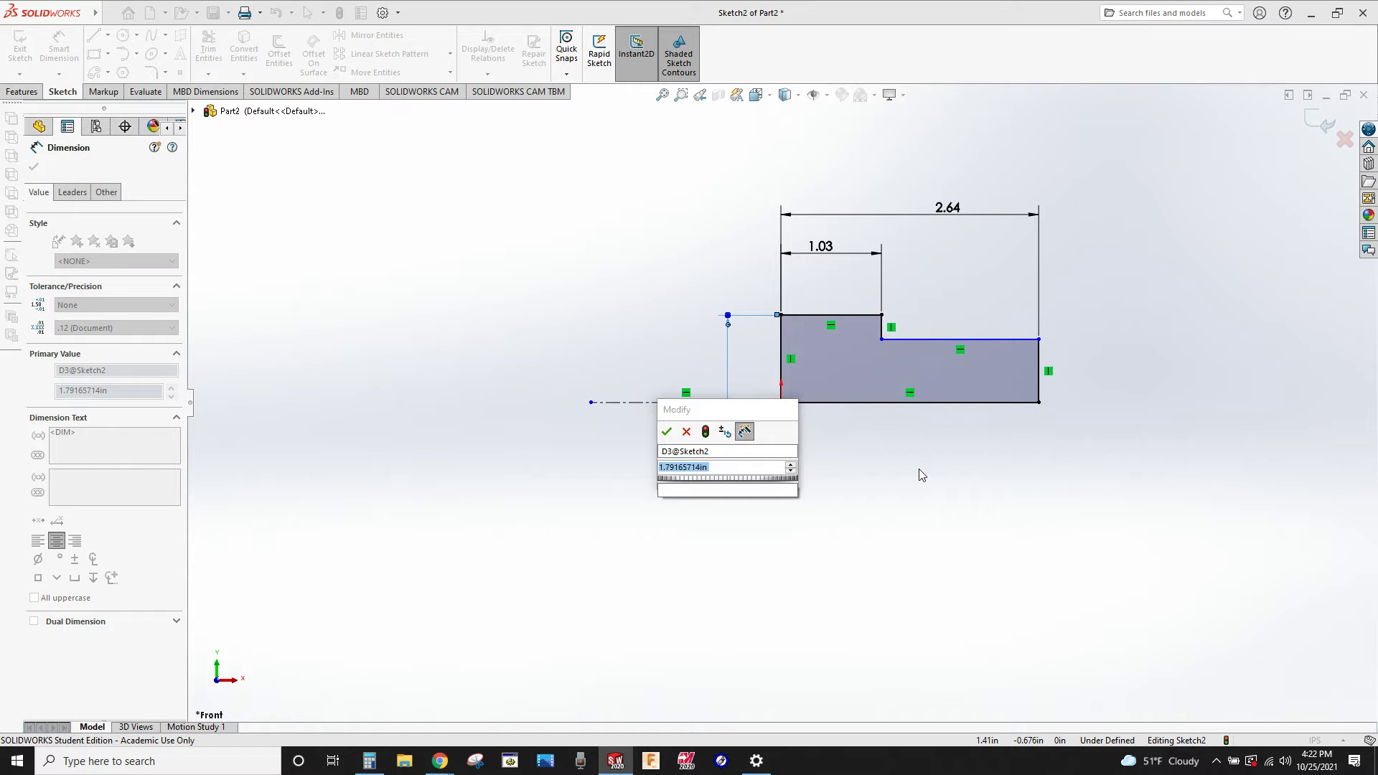
{"action": "type", "text": "1.001"}
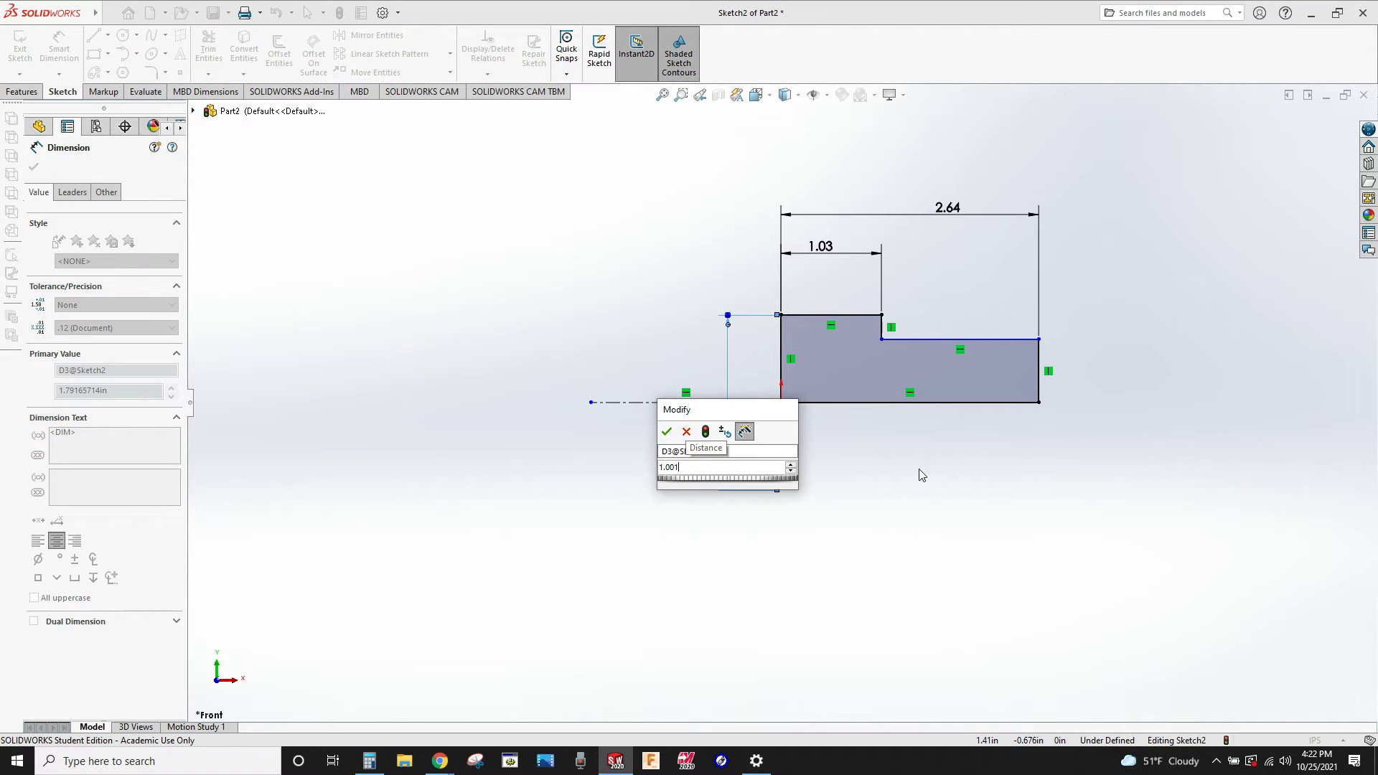
{"action": "key", "text": "Return"}
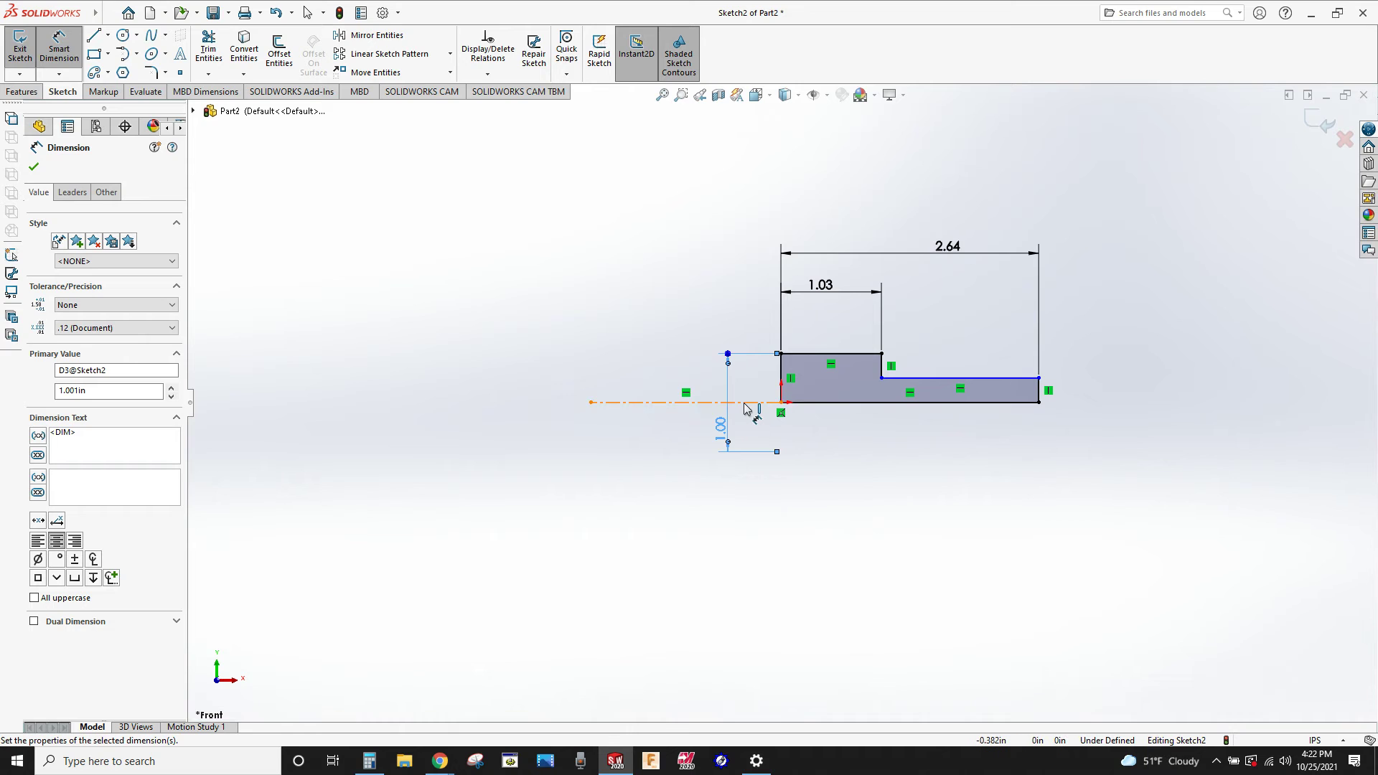
{"action": "left_click", "coordinate": [745, 403]}
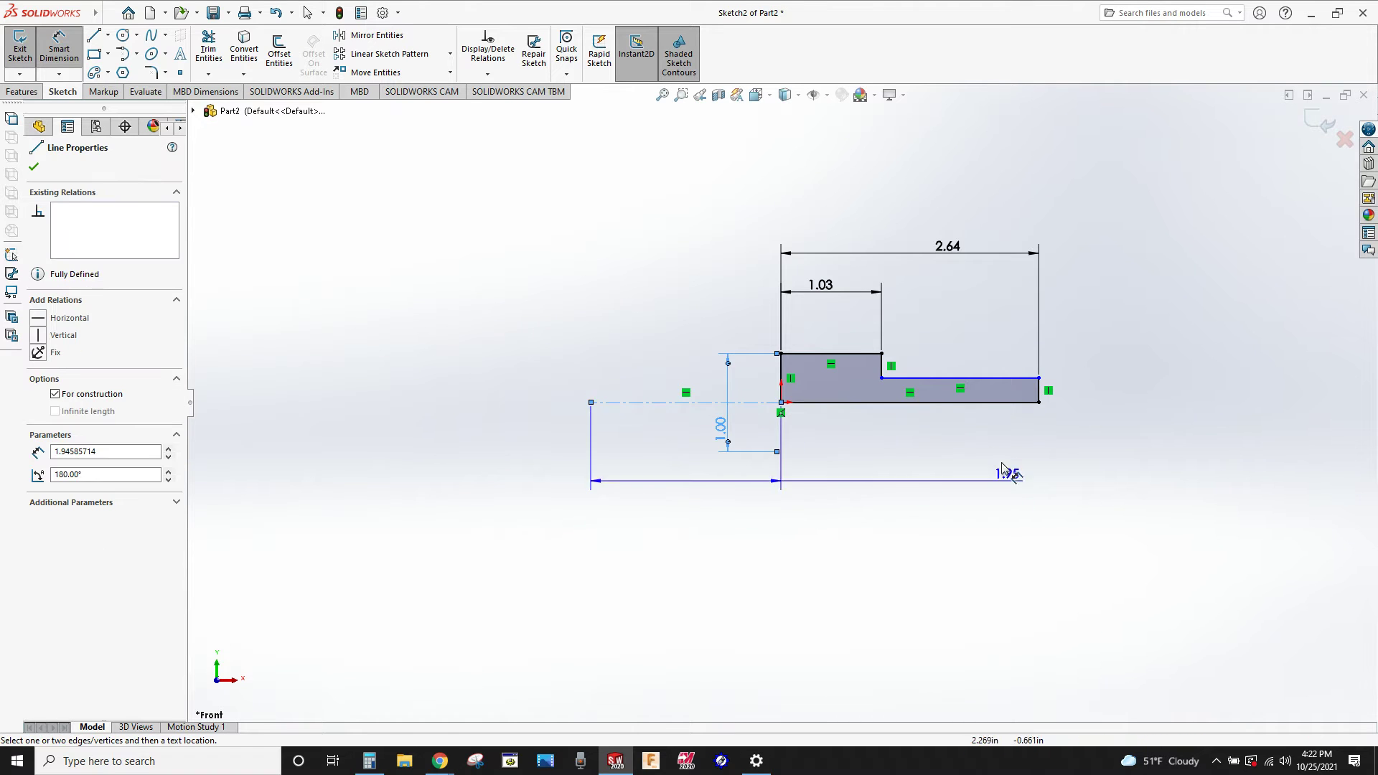
{"action": "left_click", "coordinate": [960, 378]}
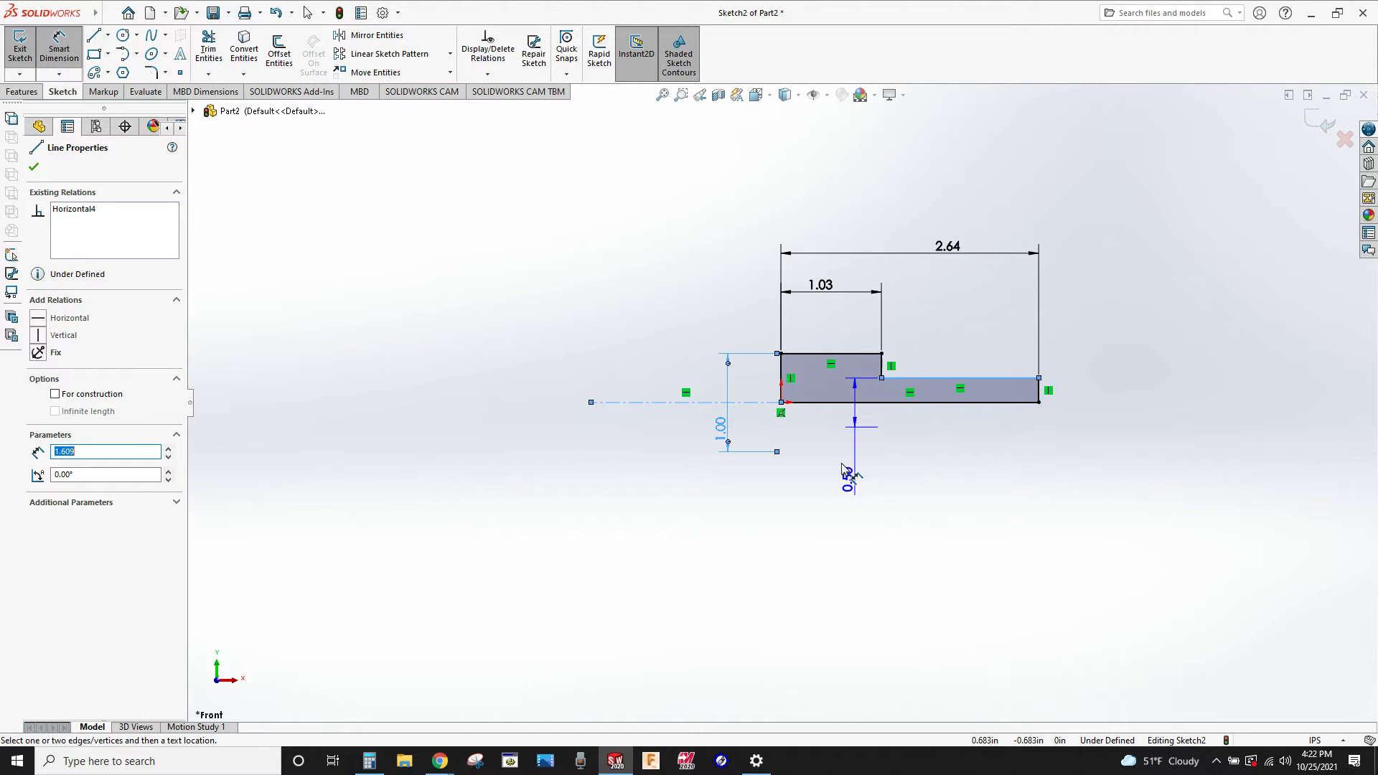
{"action": "left_click", "coordinate": [671, 511]}
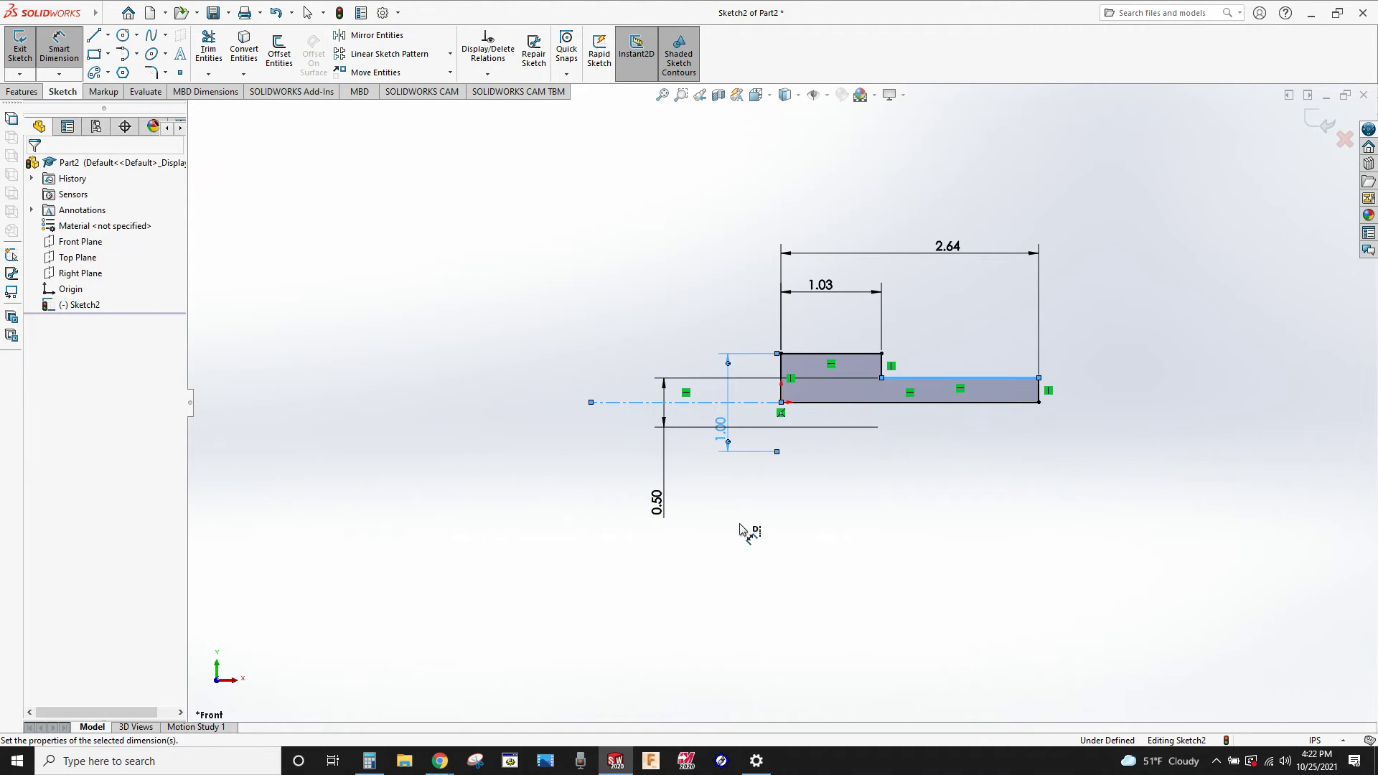
{"action": "type", "text": ".624"}
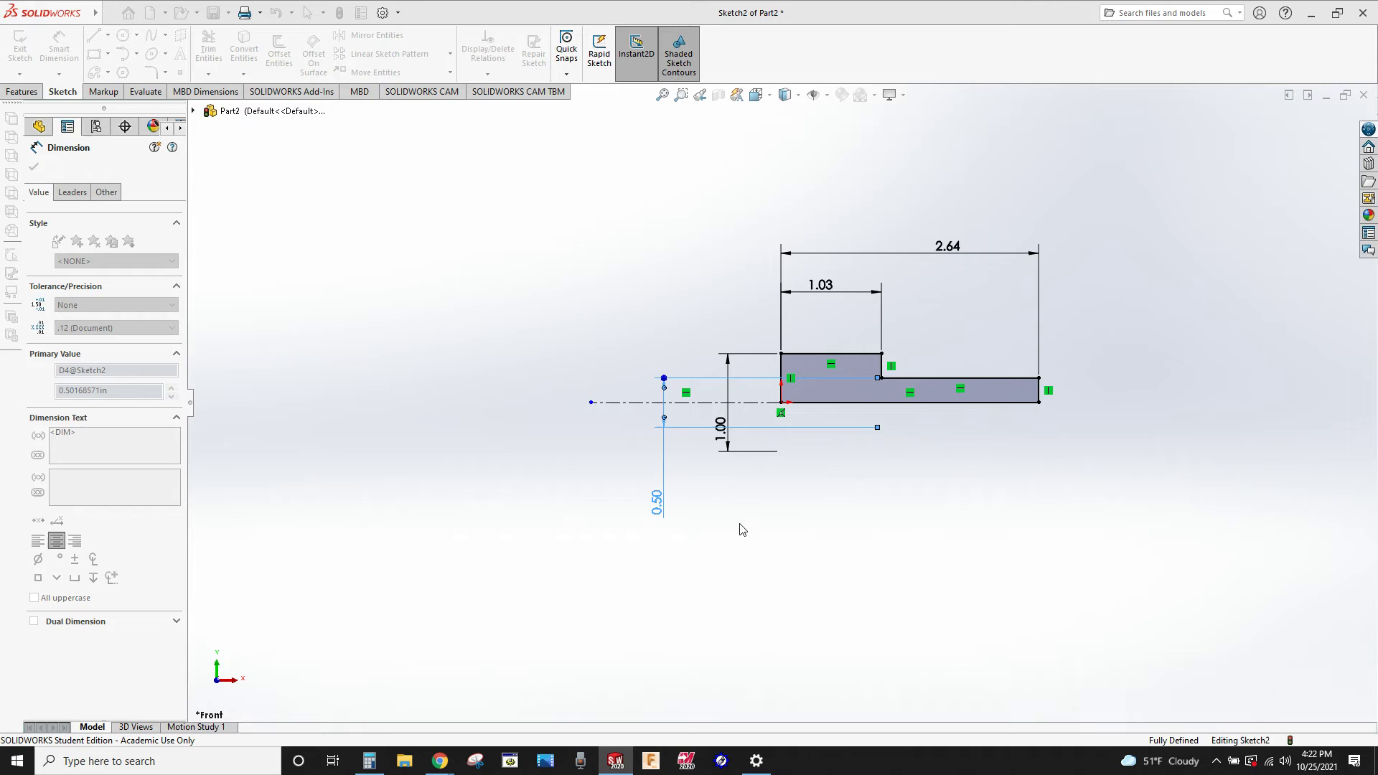
{"action": "key", "text": "Return"}
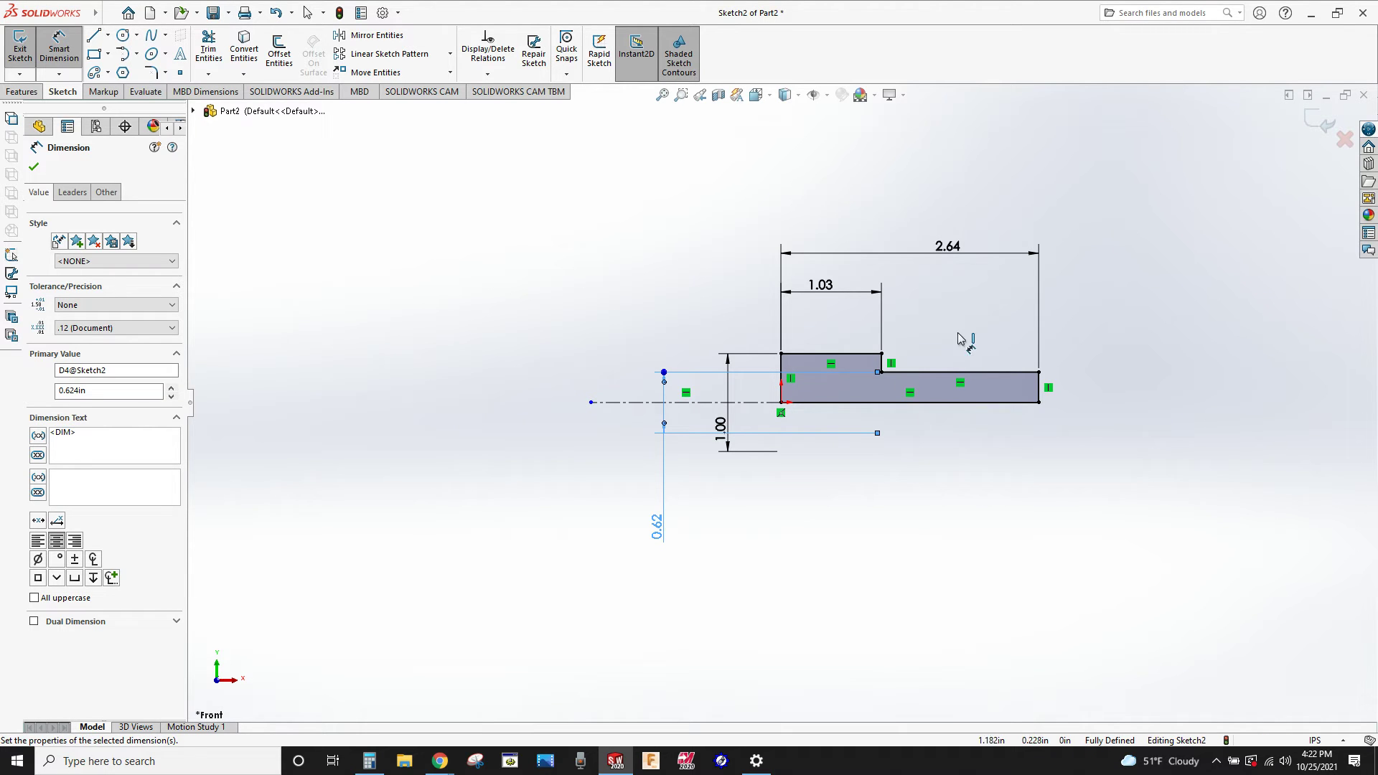
{"action": "left_click", "coordinate": [1314, 127]}
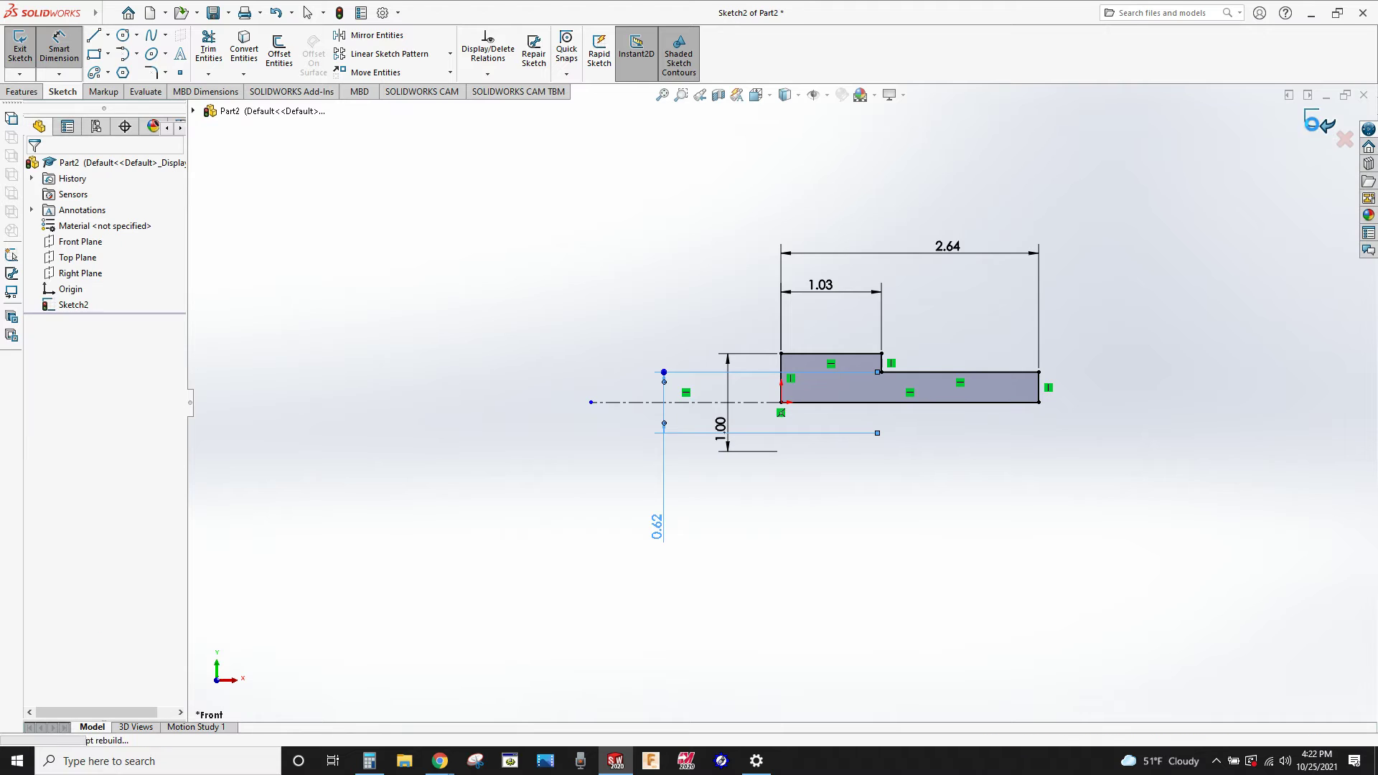
- Revolve the sketch 360° around its centerline into a solid stepped cylinder
{"action": "middle_click_drag", "start_coordinate": [1174, 292], "coordinate": [1115, 323]}
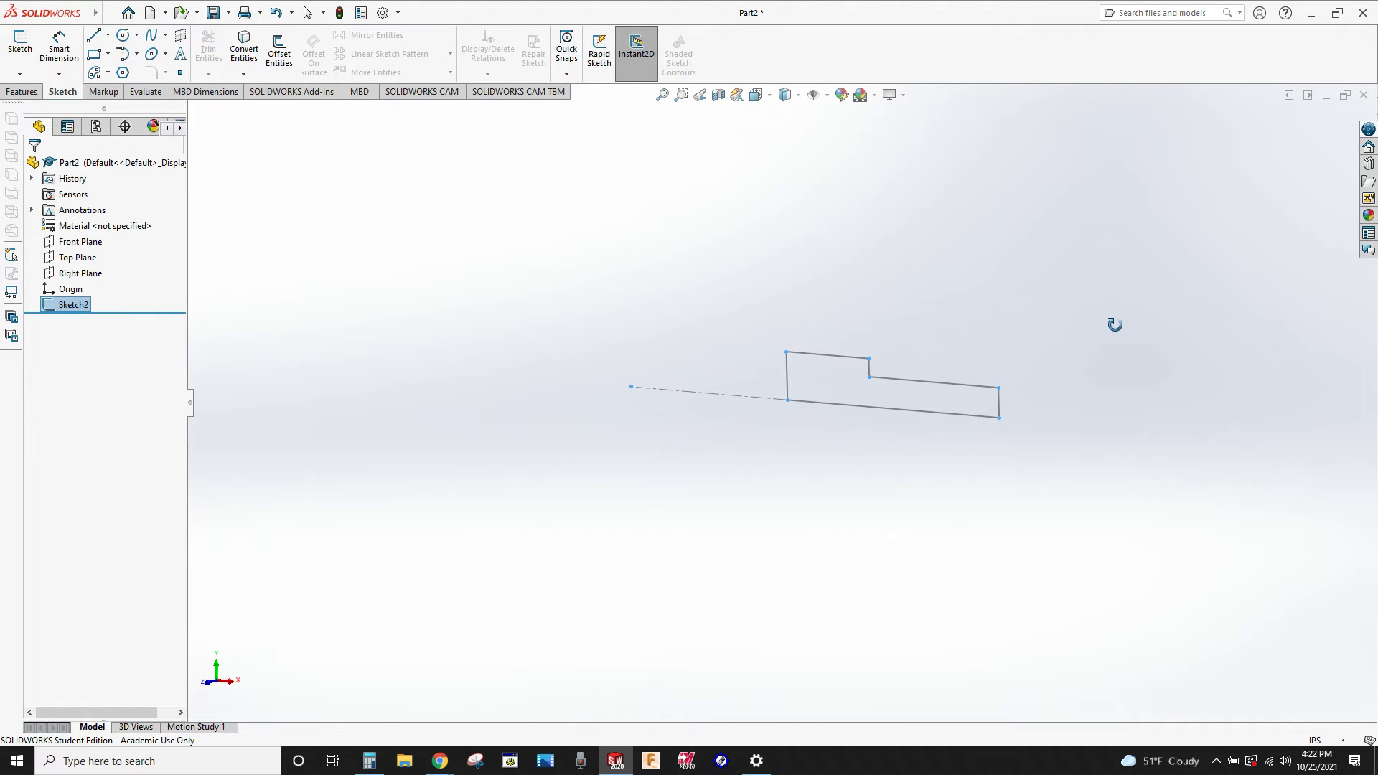
{"action": "left_click", "coordinate": [22, 92]}
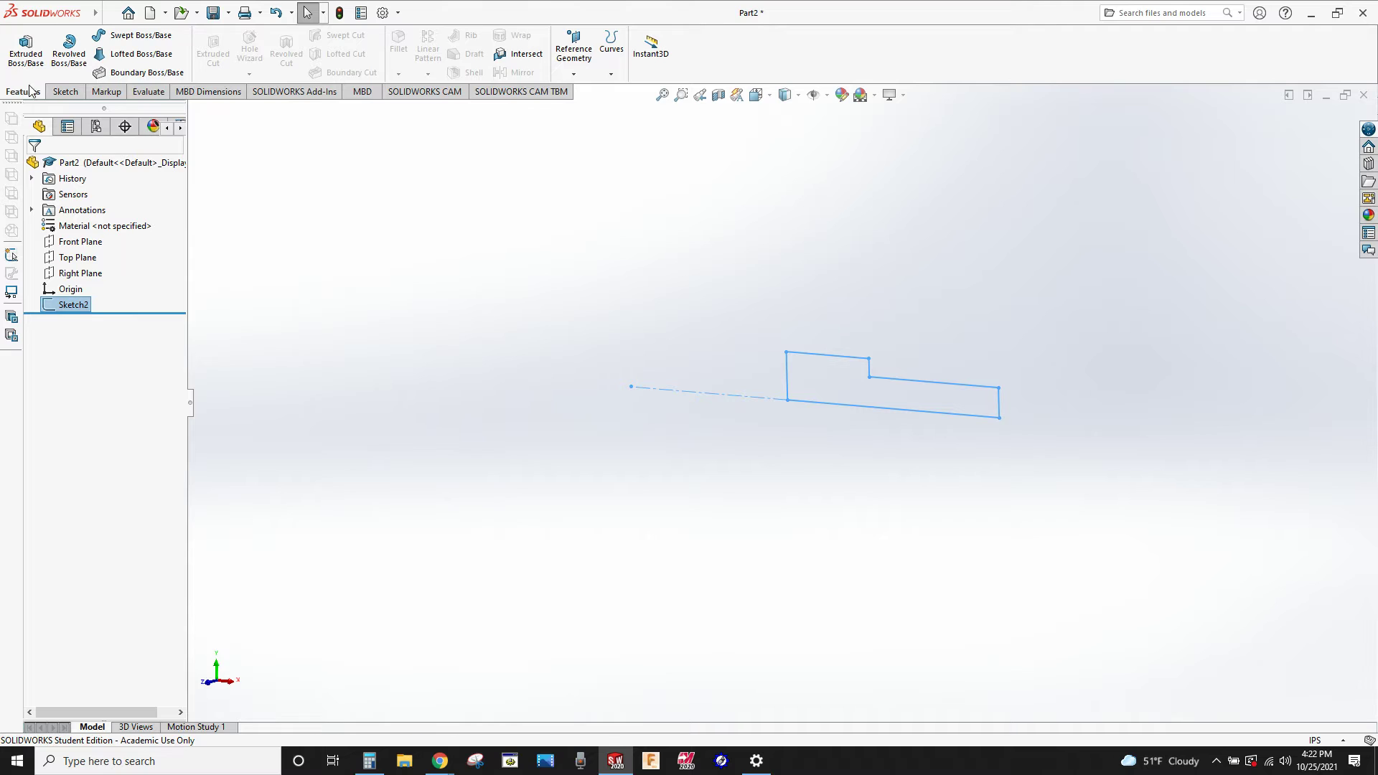
{"action": "left_click", "coordinate": [66, 54]}
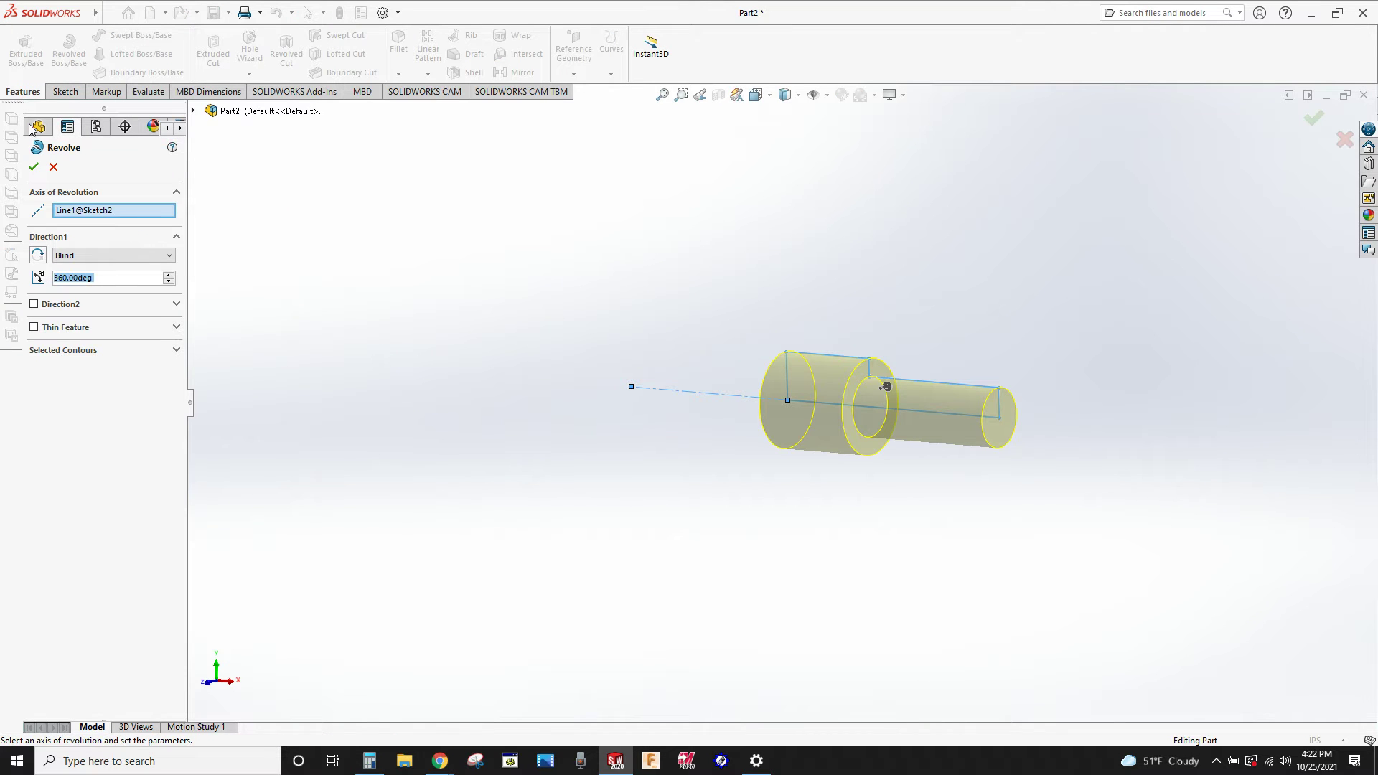
{"action": "left_click", "coordinate": [33, 167]}
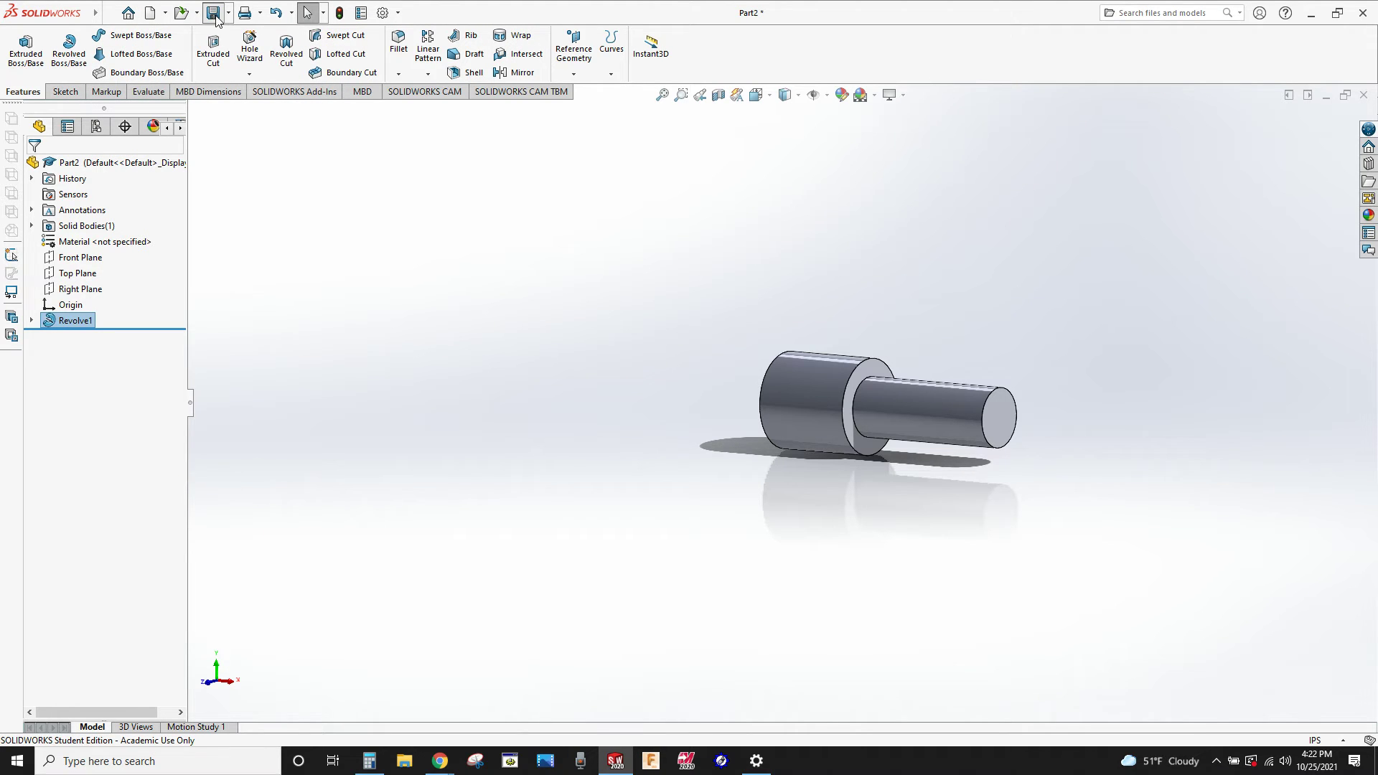
- Save the new part as 360
{"action": "key", "text": "ctrl+s"}
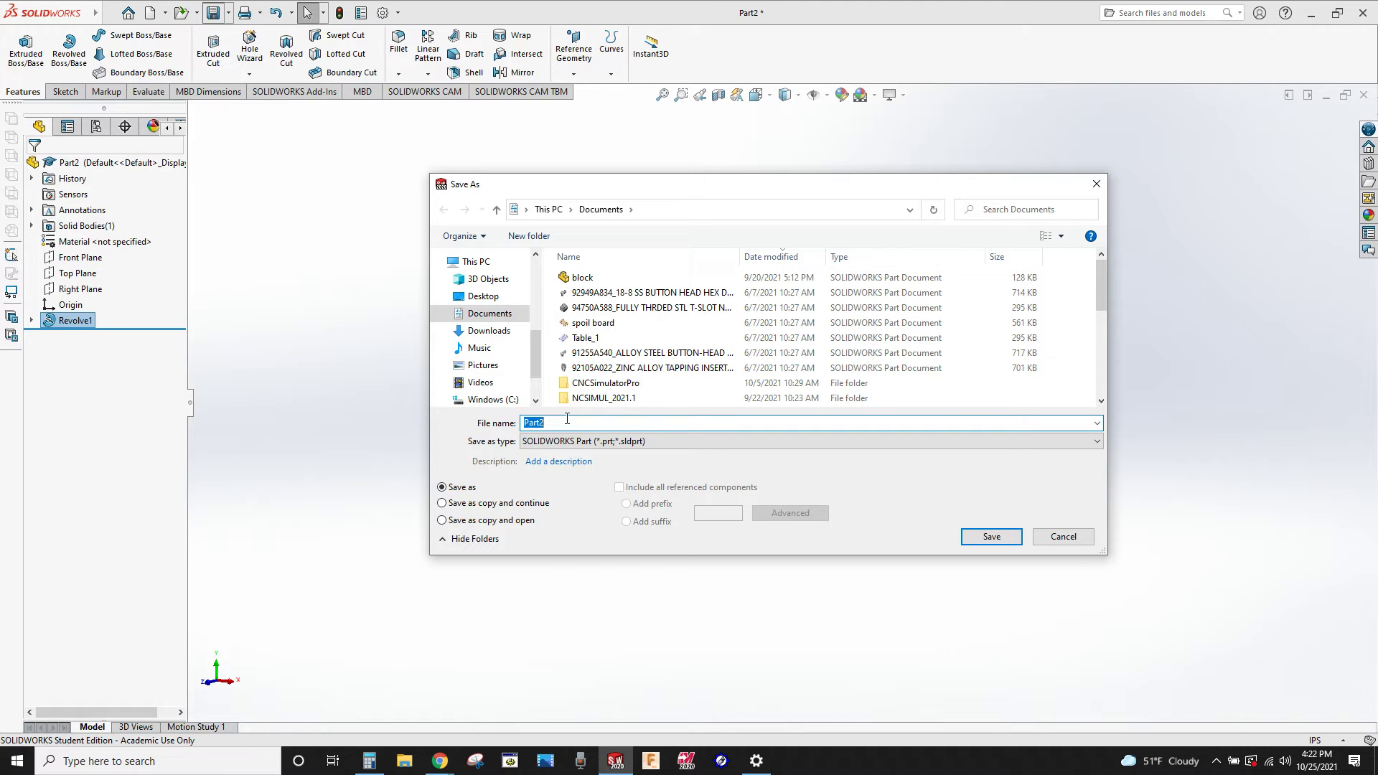
{"action": "type", "text": "shaft"}
{"action": "key", "text": "Return"}
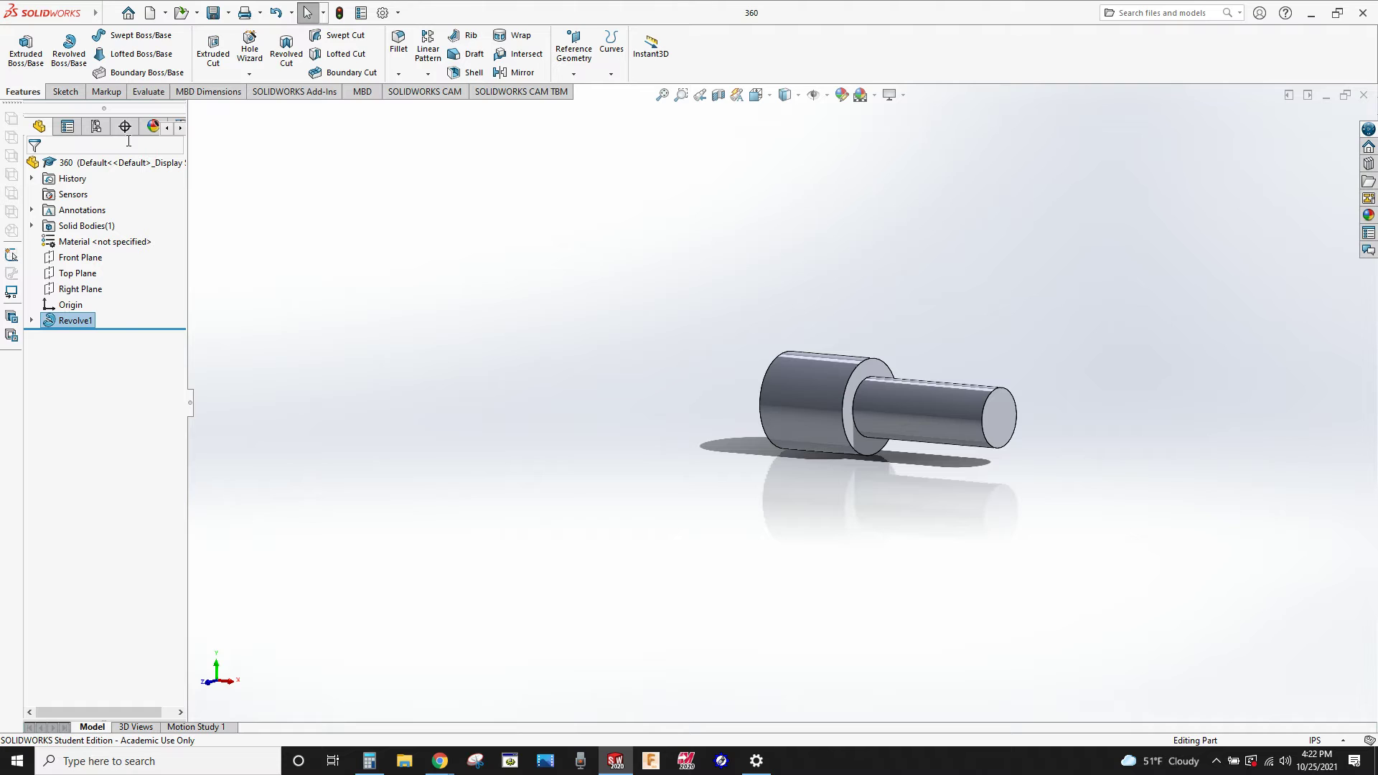
- Make a new drawing from the part using the Drawing template
{"action": "left_click", "coordinate": [379, 364]}
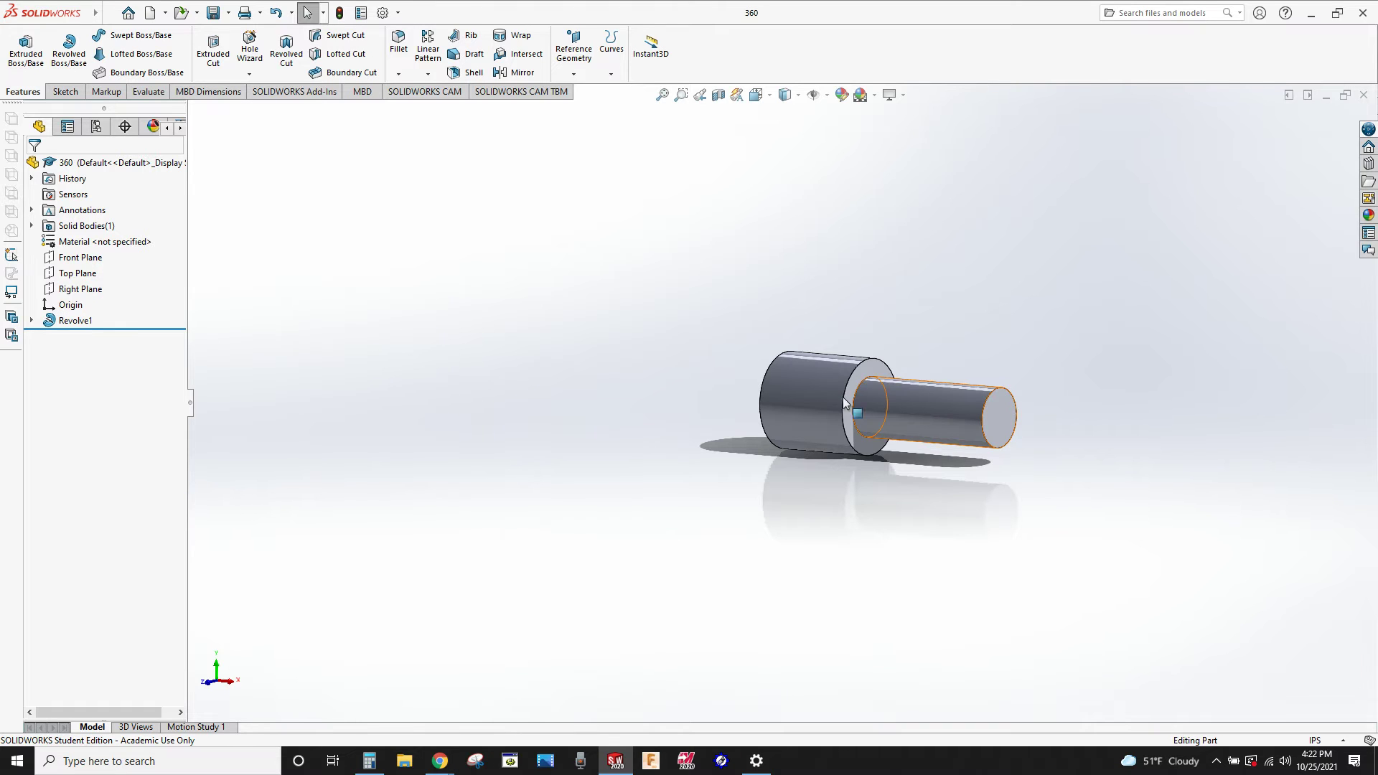
{"action": "key", "text": "f"}
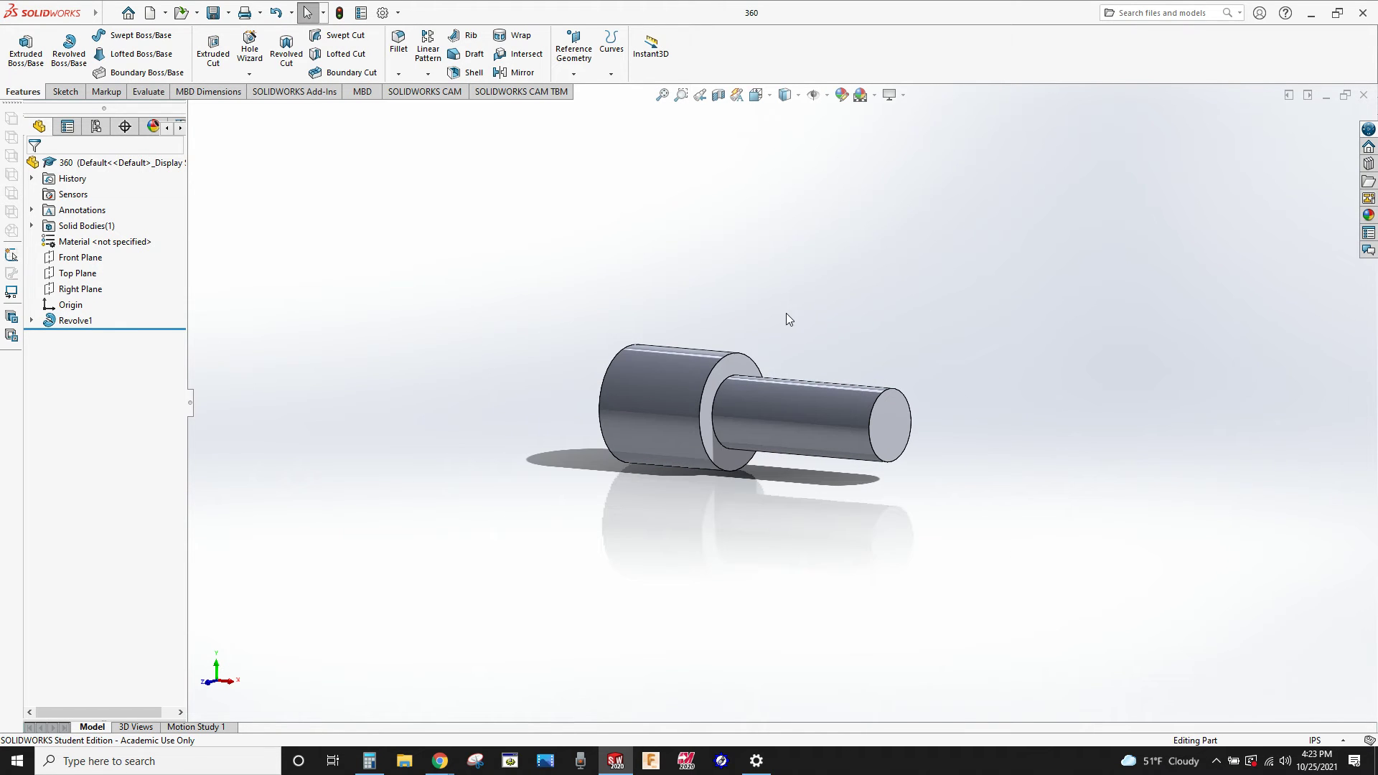
{"action": "mouse_move", "coordinate": [701, 308]}
{"action": "middle_mouse_down"}
{"action": "mouse_move", "coordinate": [646, 326]}
{"action": "mouse_move", "coordinate": [689, 295]}
{"action": "mouse_move", "coordinate": [689, 307]}
{"action": "middle_mouse_up"}
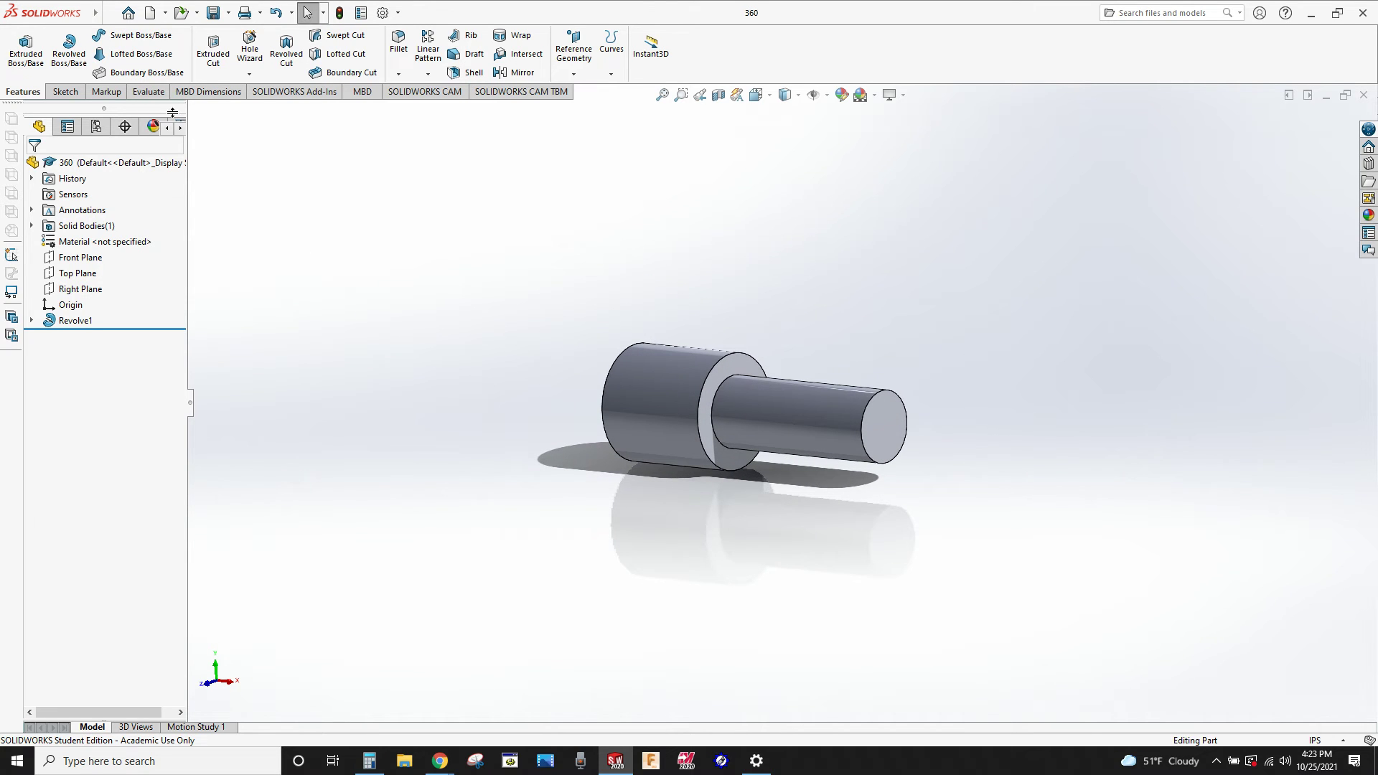
{"action": "left_click", "coordinate": [166, 12]}
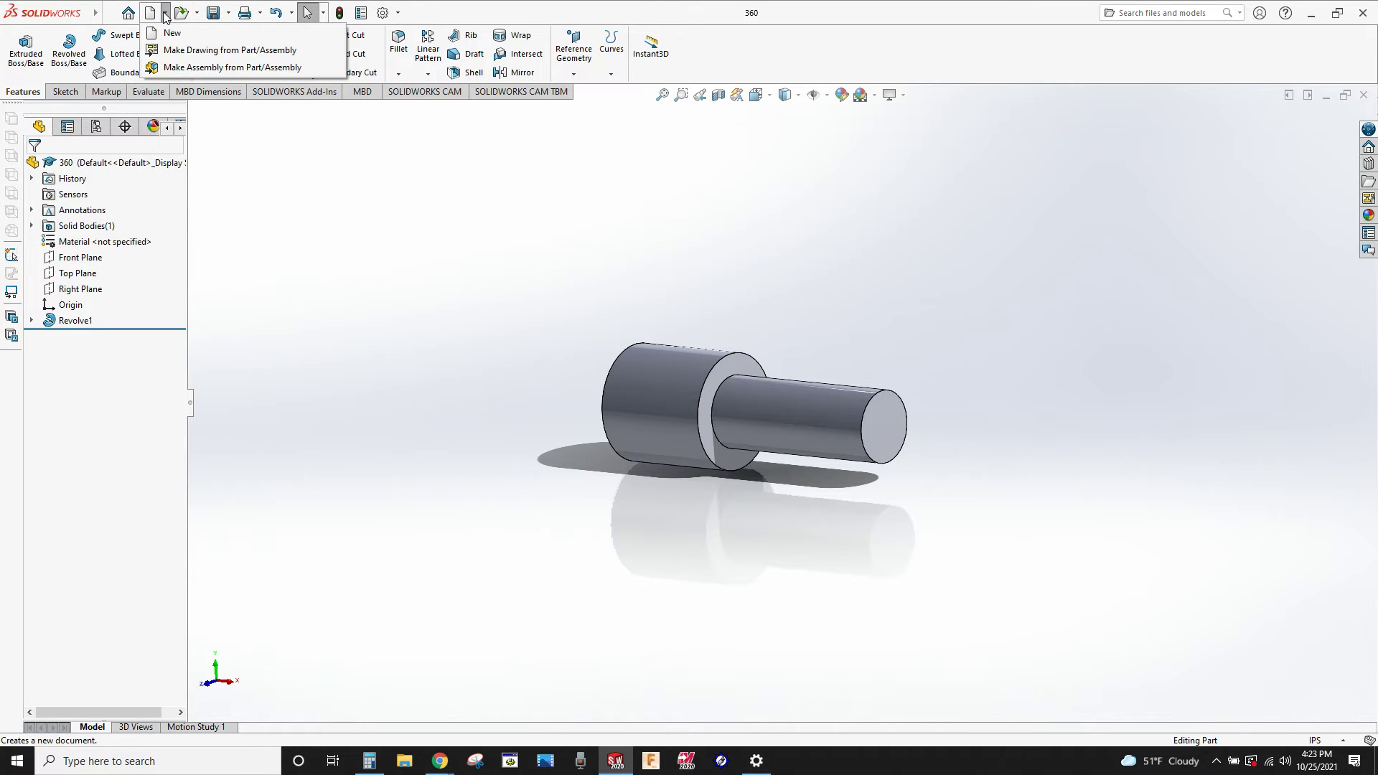
{"action": "left_click", "coordinate": [205, 50]}
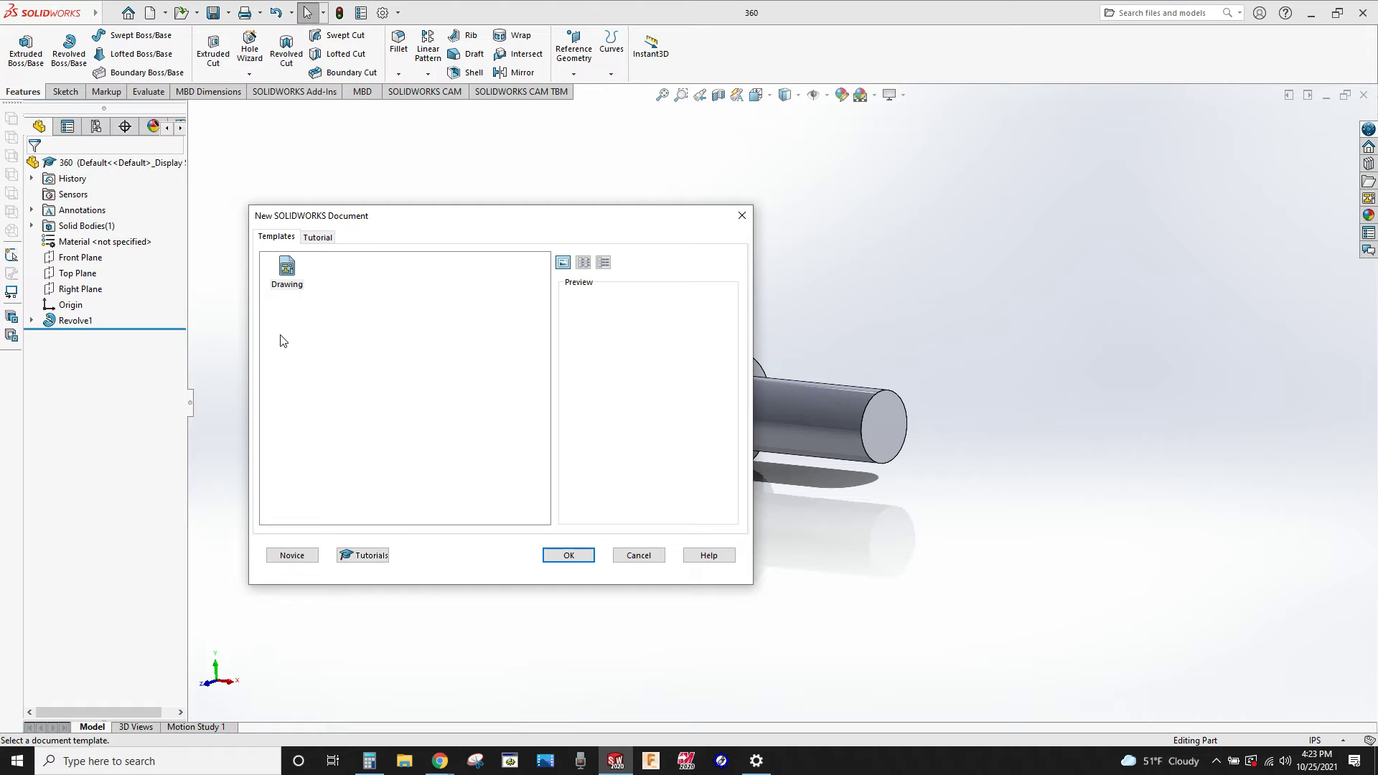
{"action": "left_click", "coordinate": [568, 557]}
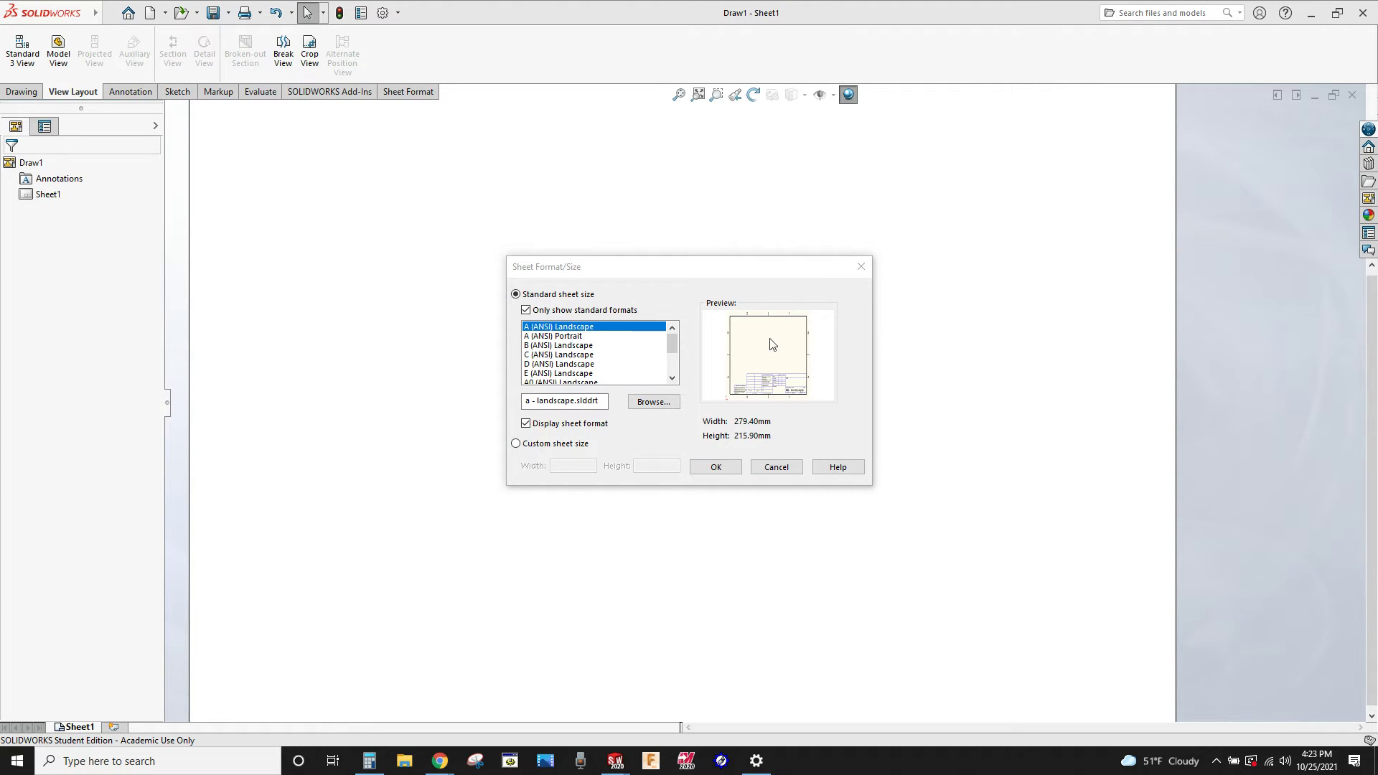
- On an A (ANSI) Landscape sheet, place the side view upper left and a projected end view to its right
{"action": "left_click", "coordinate": [716, 468]}
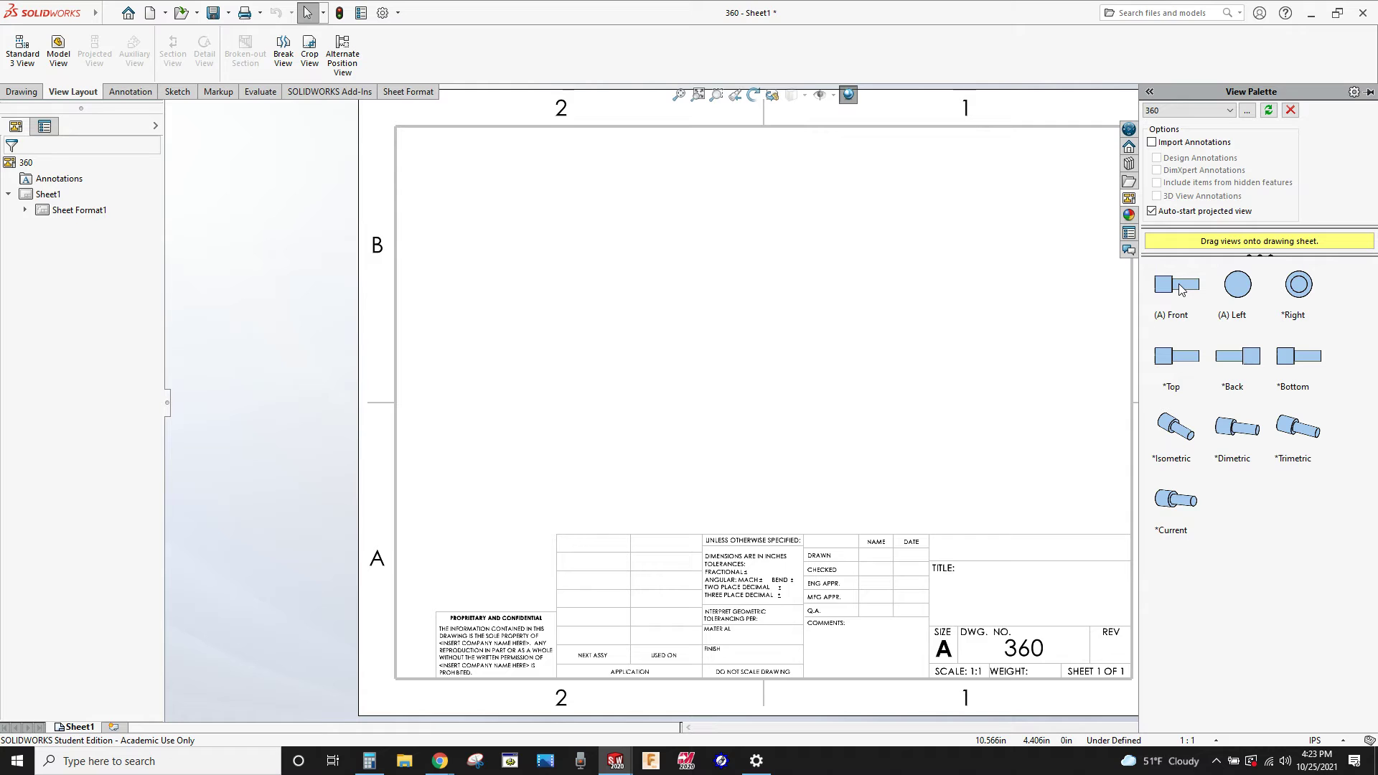
{"action": "left_click_drag", "start_coordinate": [1179, 289], "coordinate": [684, 310]}
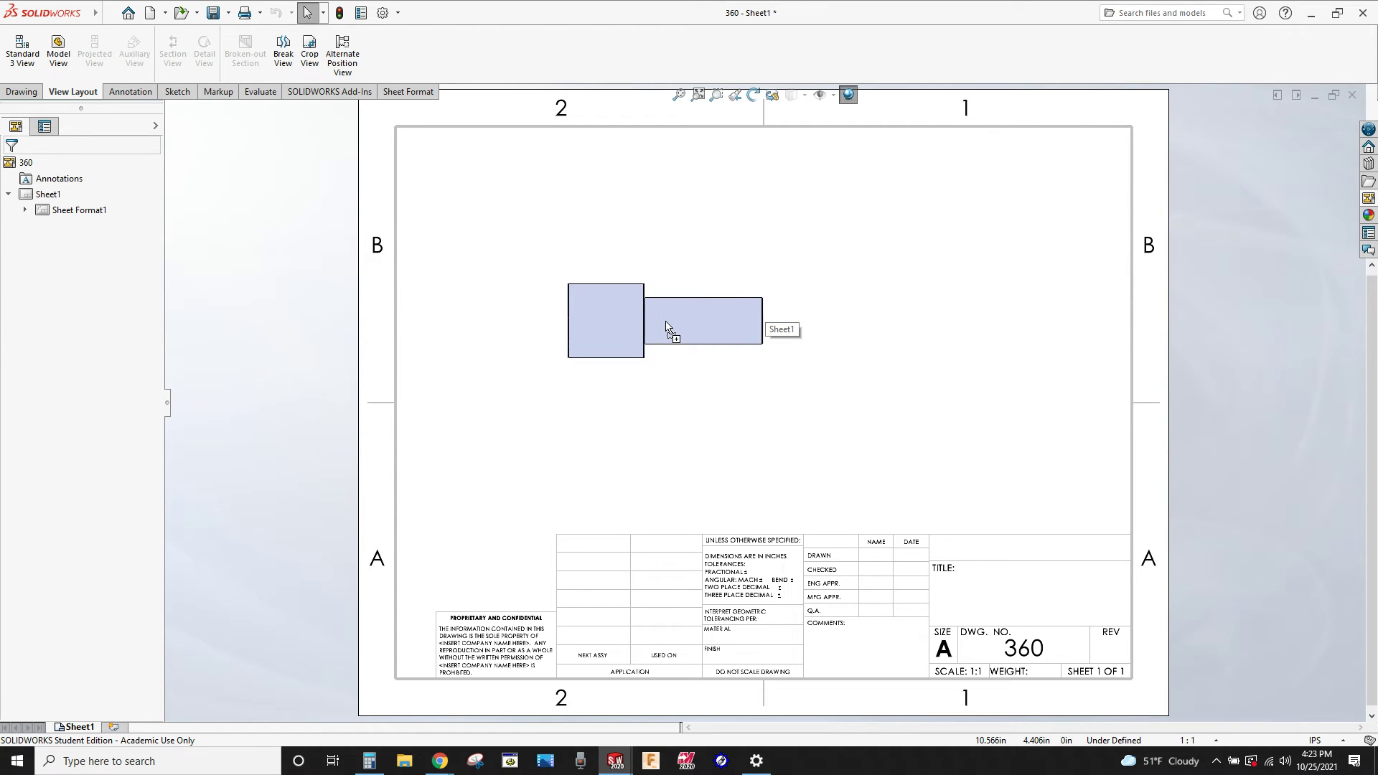
{"action": "left_click", "coordinate": [667, 333]}
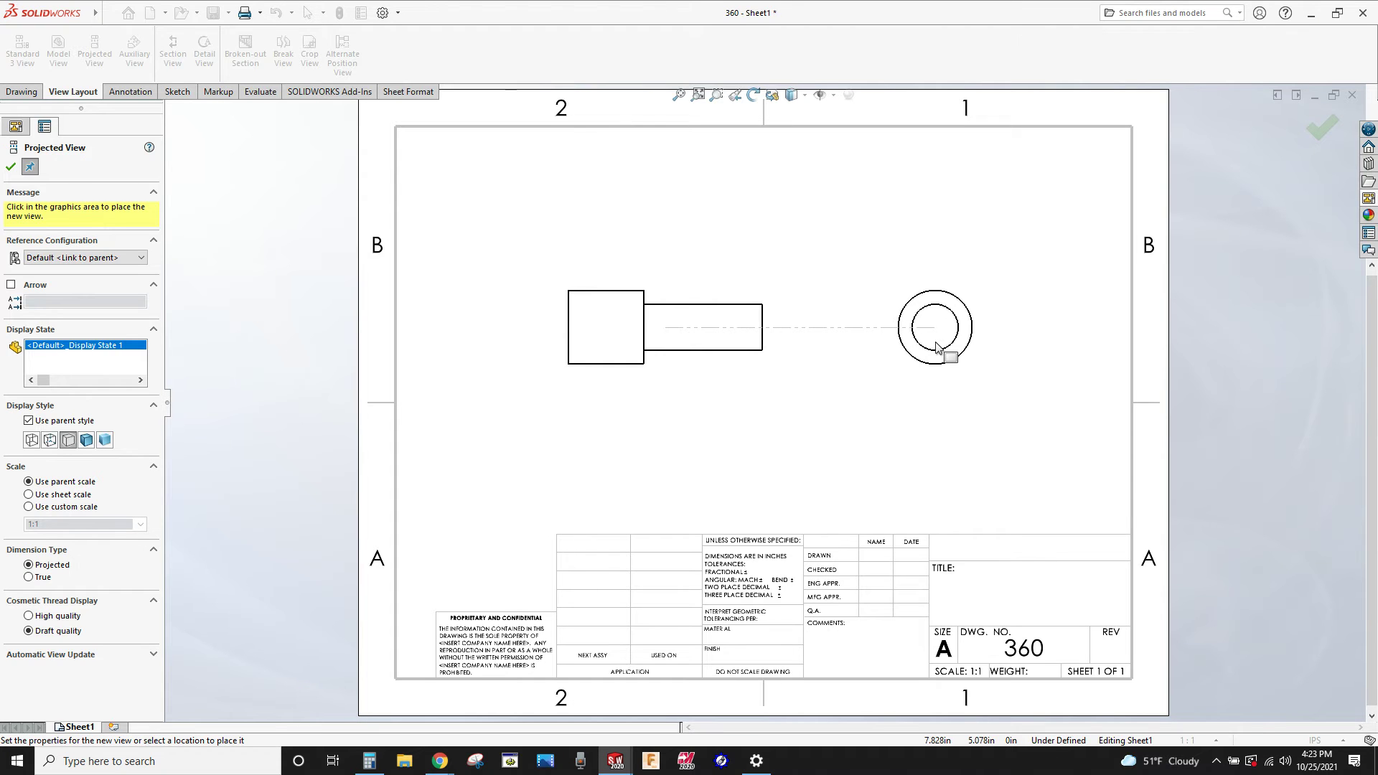
{"action": "left_click", "coordinate": [937, 348]}
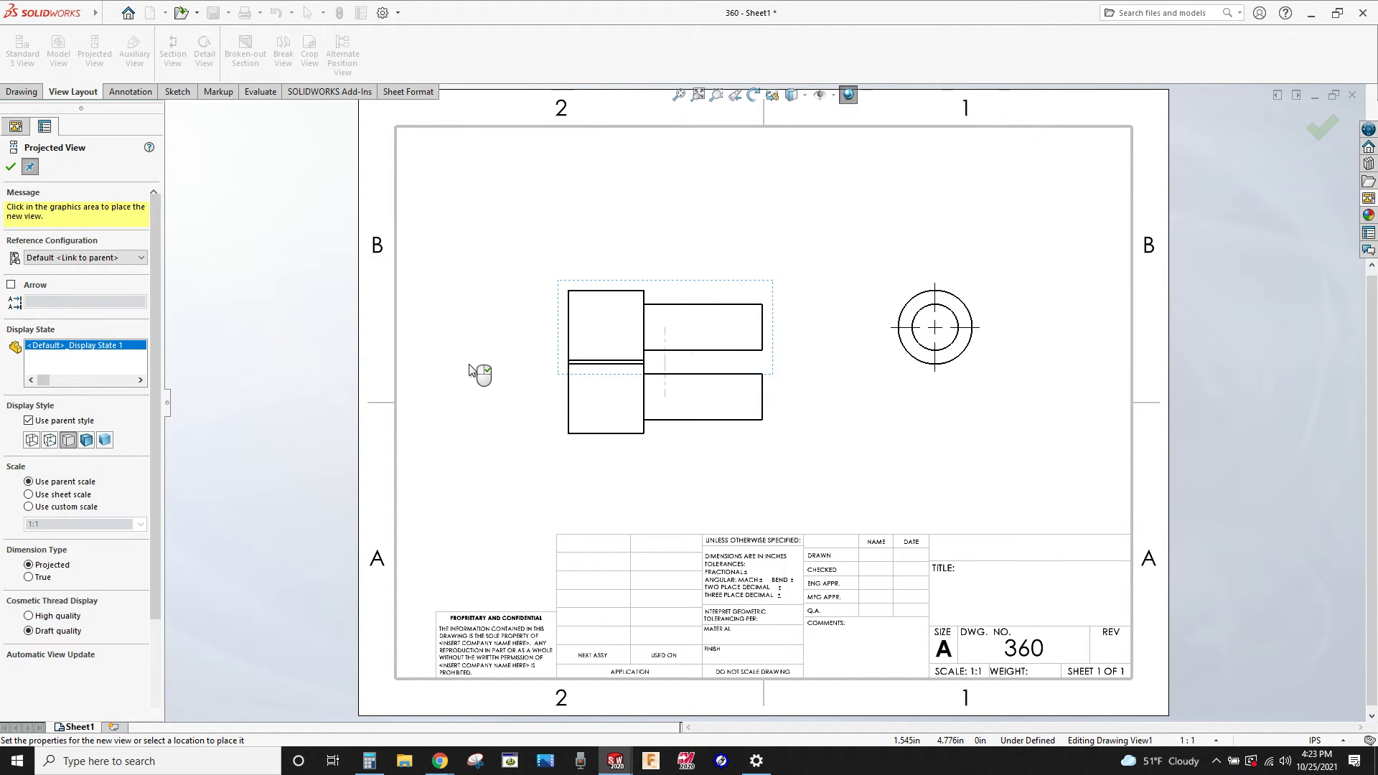
{"action": "left_click", "coordinate": [11, 167]}
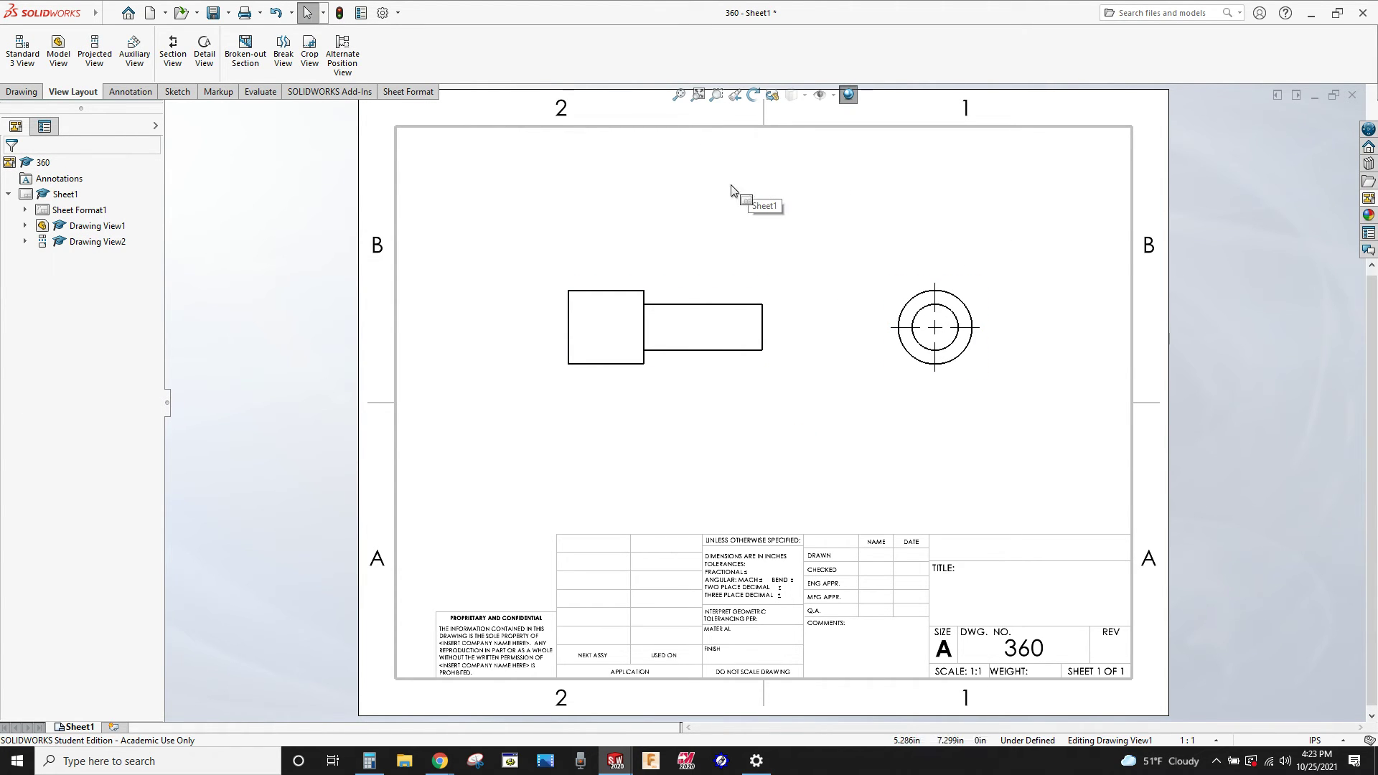
- Dimension the end view's outer and inner circles with diagonal Ø1.00 and Ø.62 diameters
{"action": "left_click", "coordinate": [21, 93]}
{"action": "left_click", "coordinate": [122, 94]}
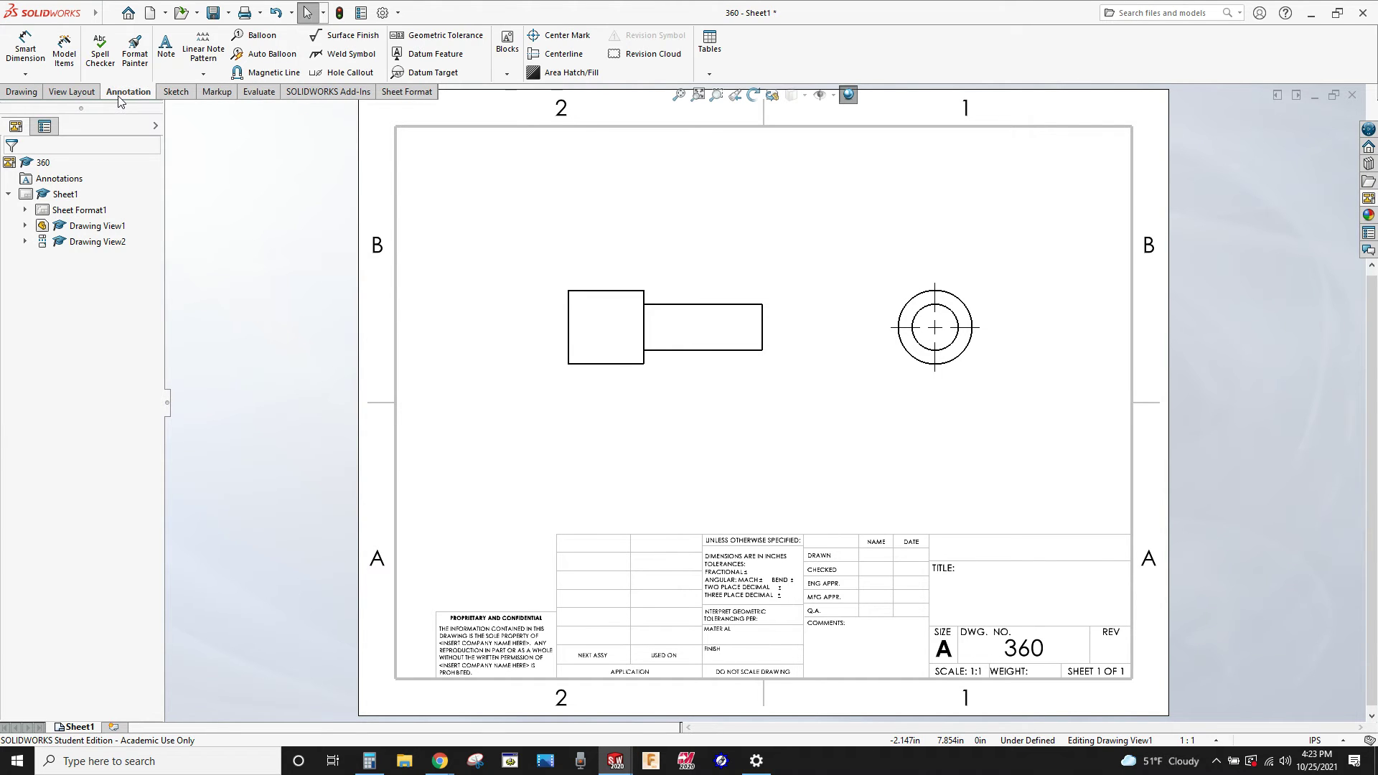
{"action": "left_click", "coordinate": [25, 46]}
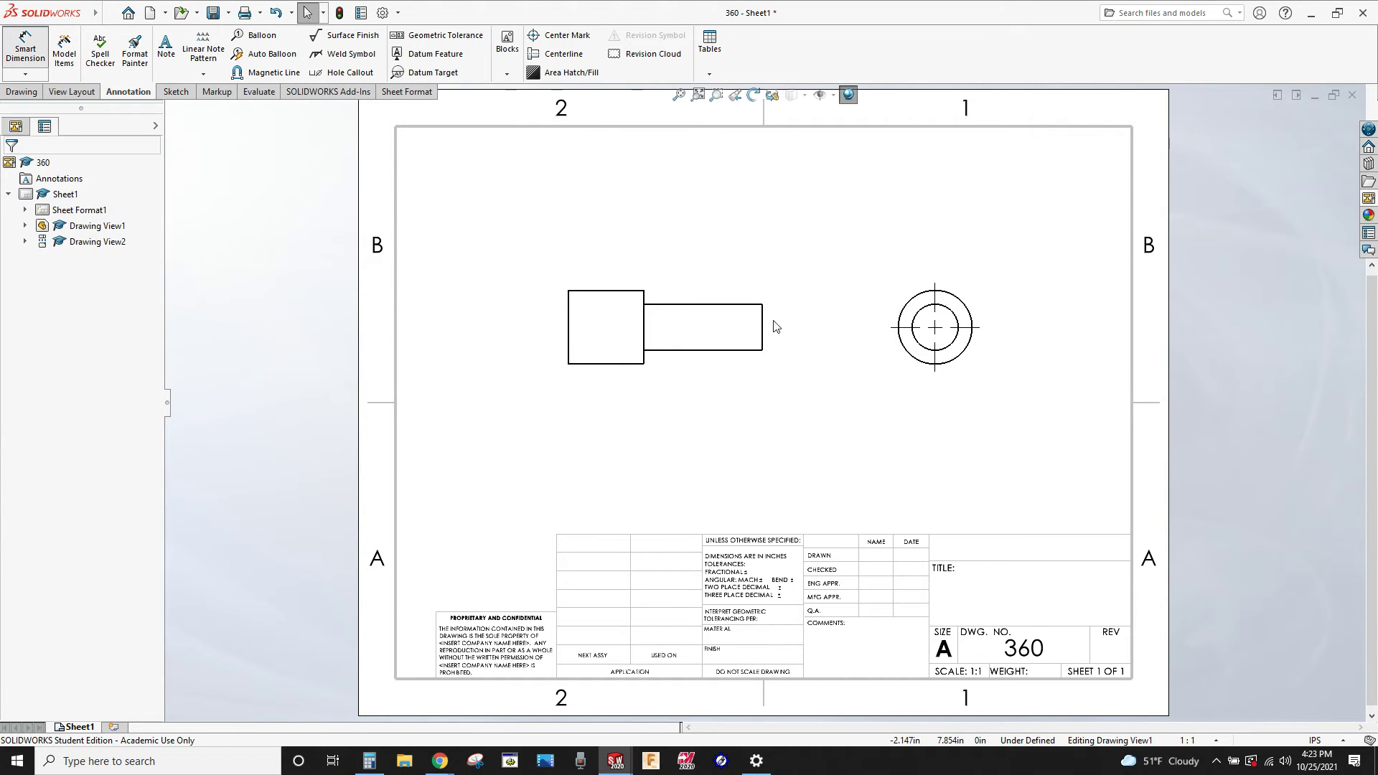
{"action": "left_click", "coordinate": [963, 359]}
{"action": "left_click", "coordinate": [997, 380]}
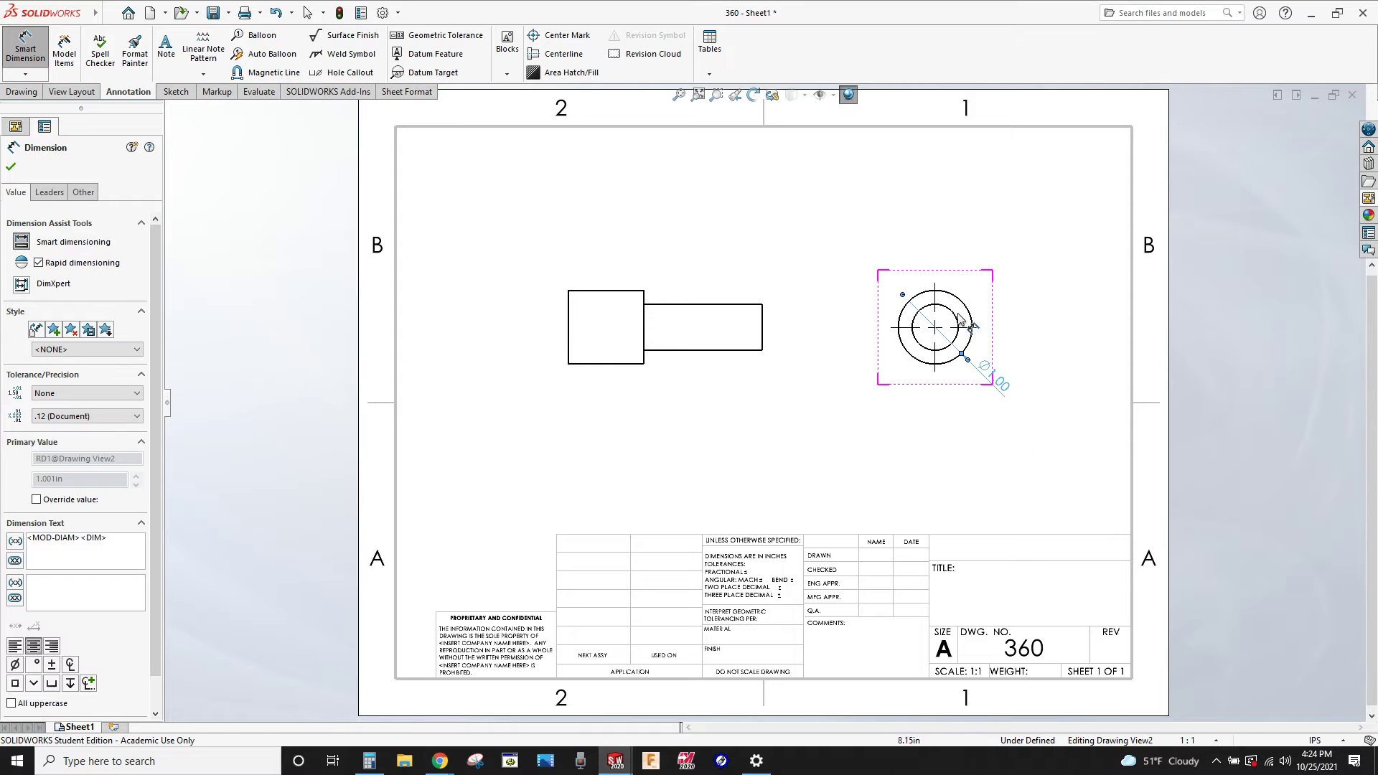
{"action": "left_click", "coordinate": [956, 339]}
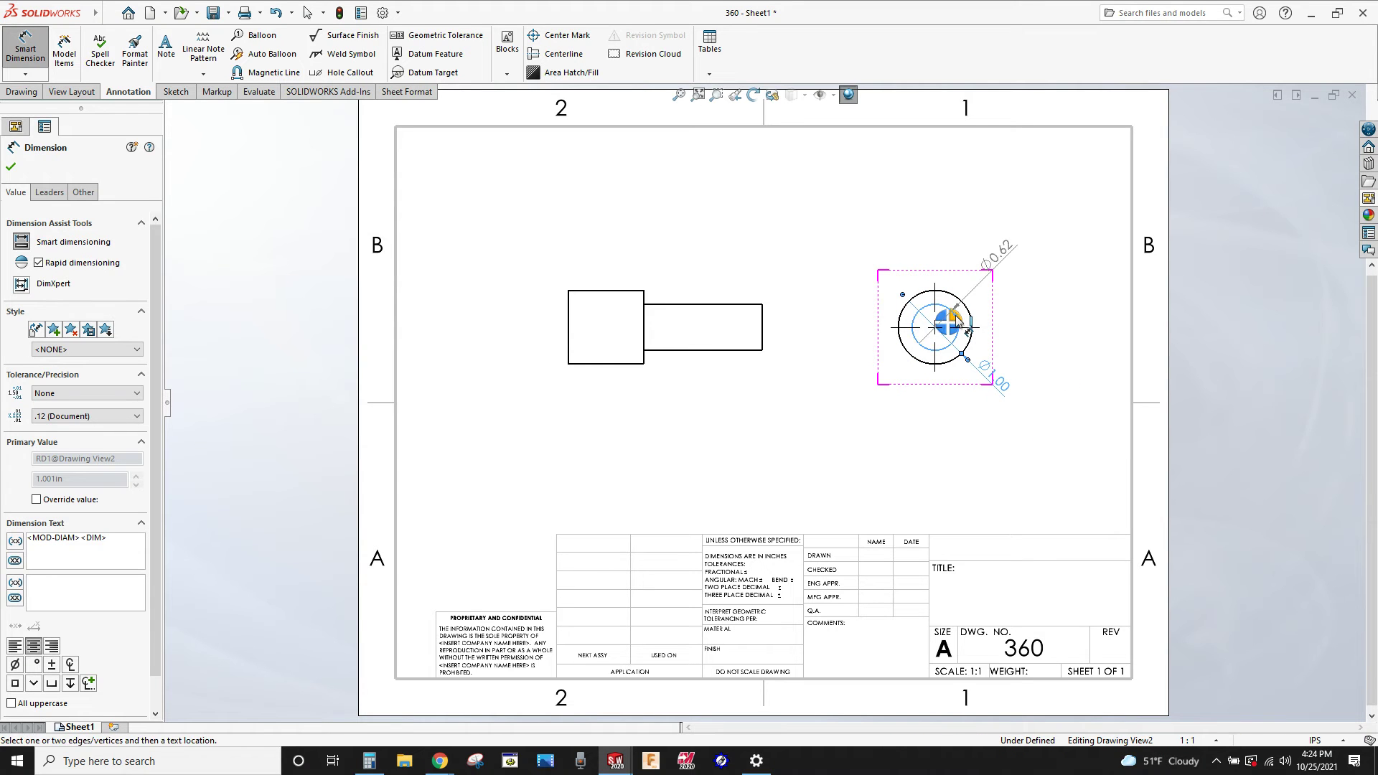
{"action": "left_click", "coordinate": [1005, 248]}
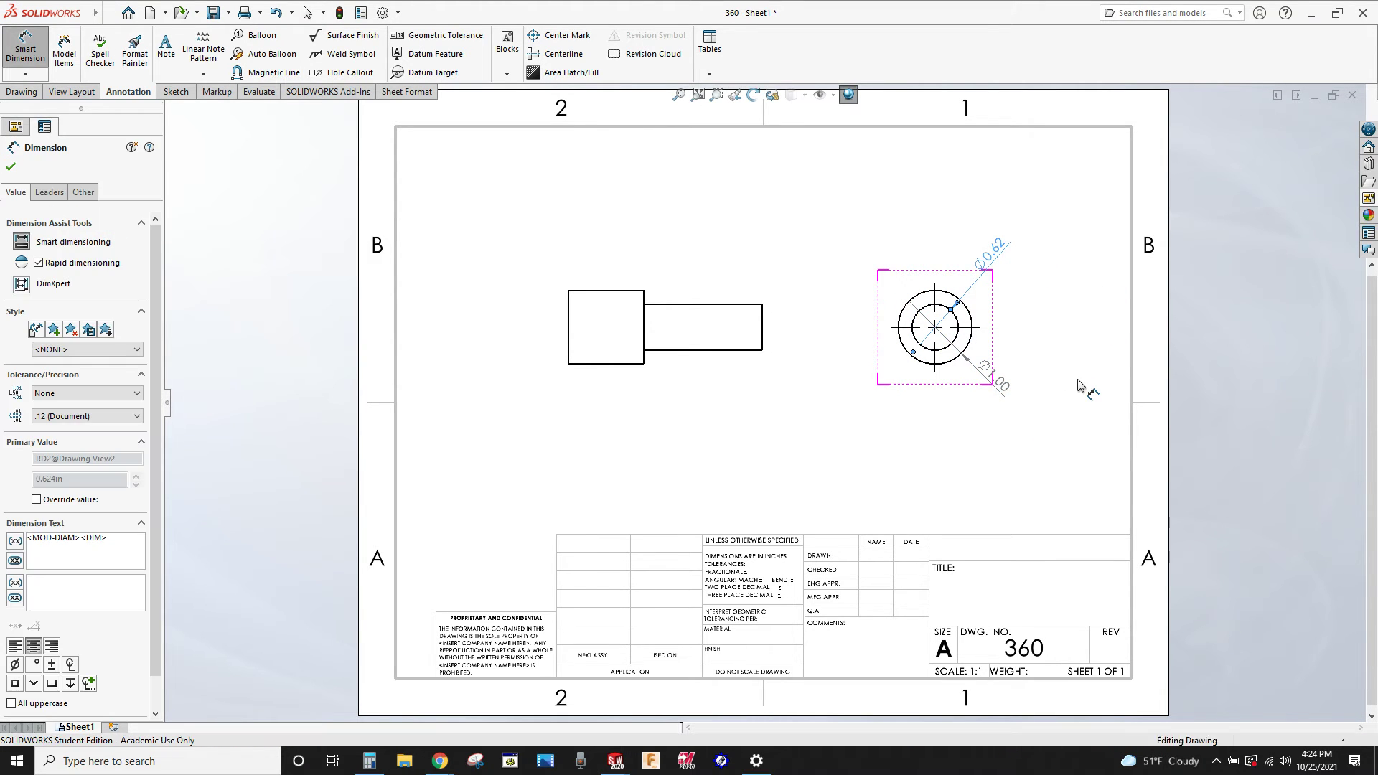
{"action": "key", "text": "Escape"}
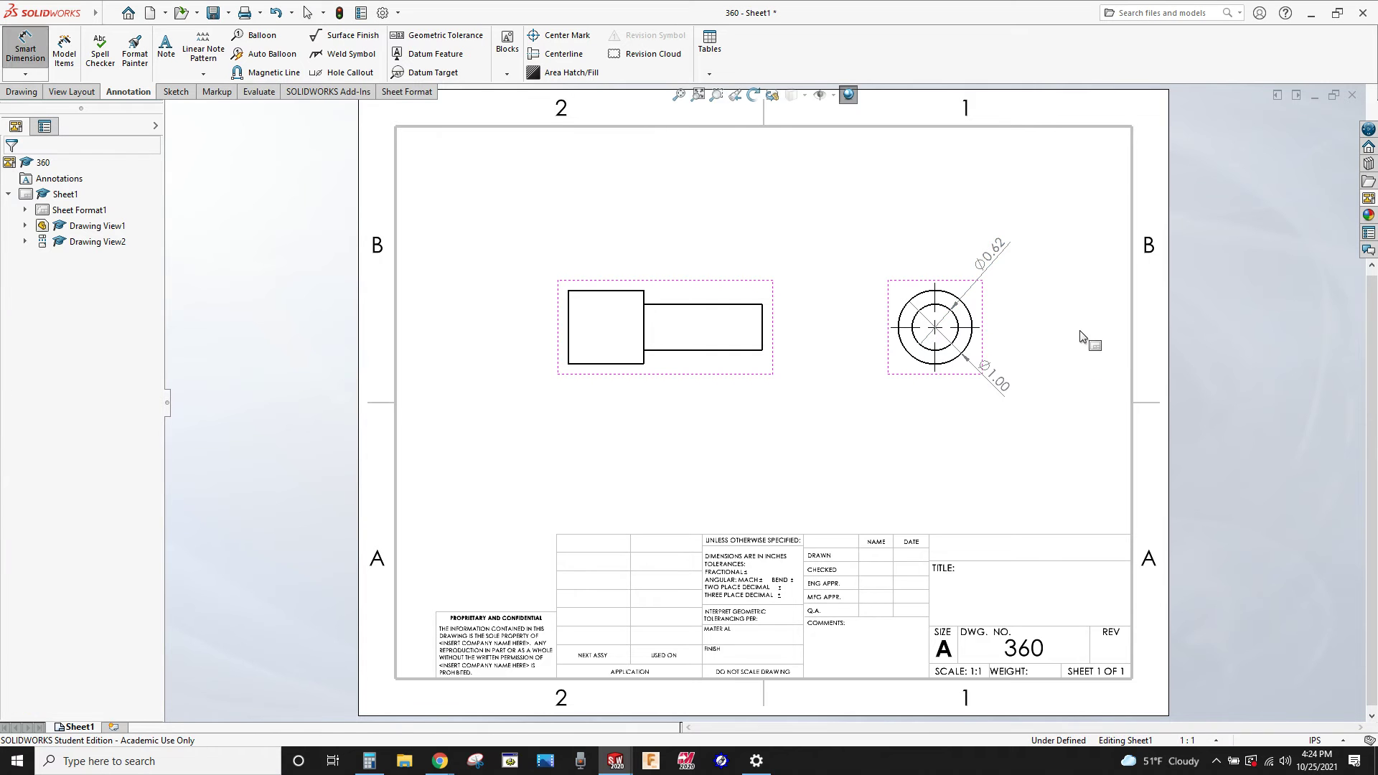
- Open the document units and set the length decimals to two places
{"action": "left_click", "coordinate": [1312, 744]}
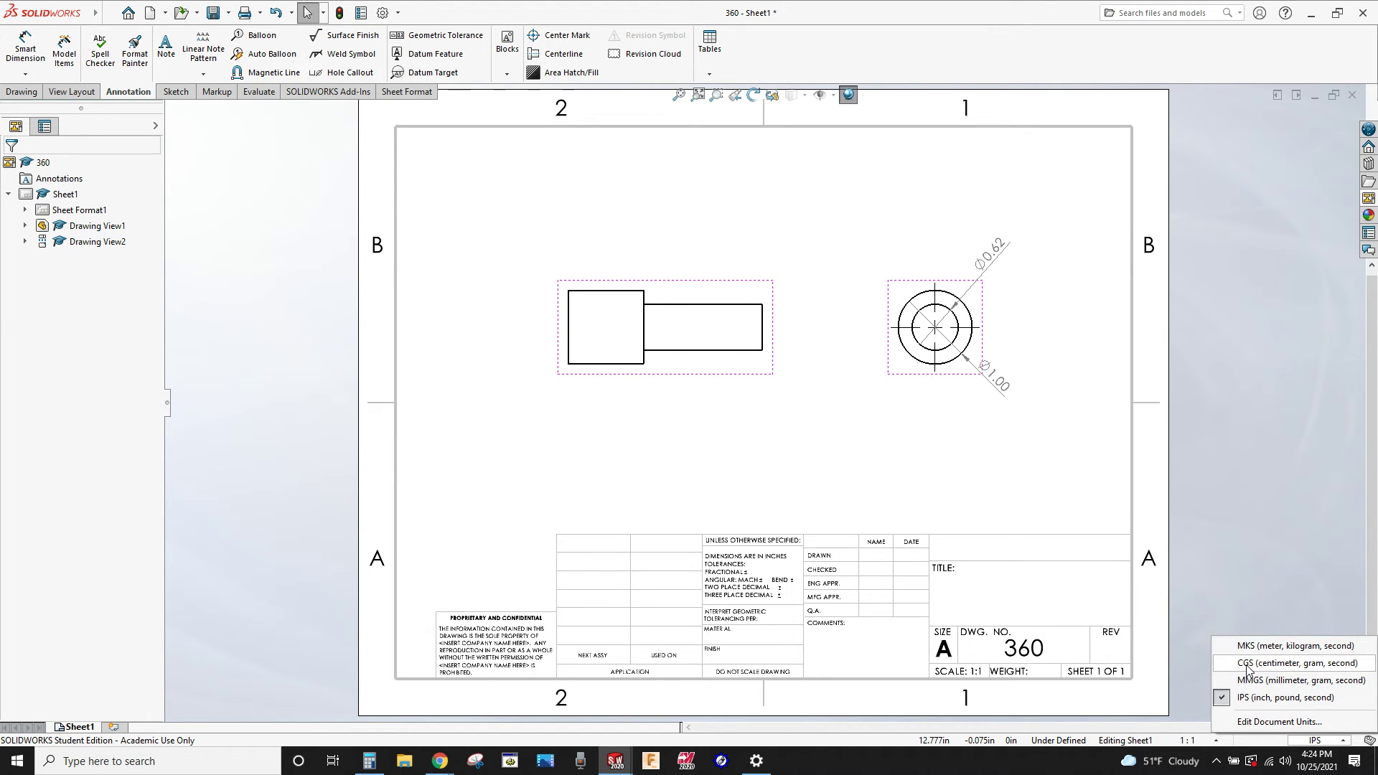
{"action": "left_click", "coordinate": [1248, 724]}
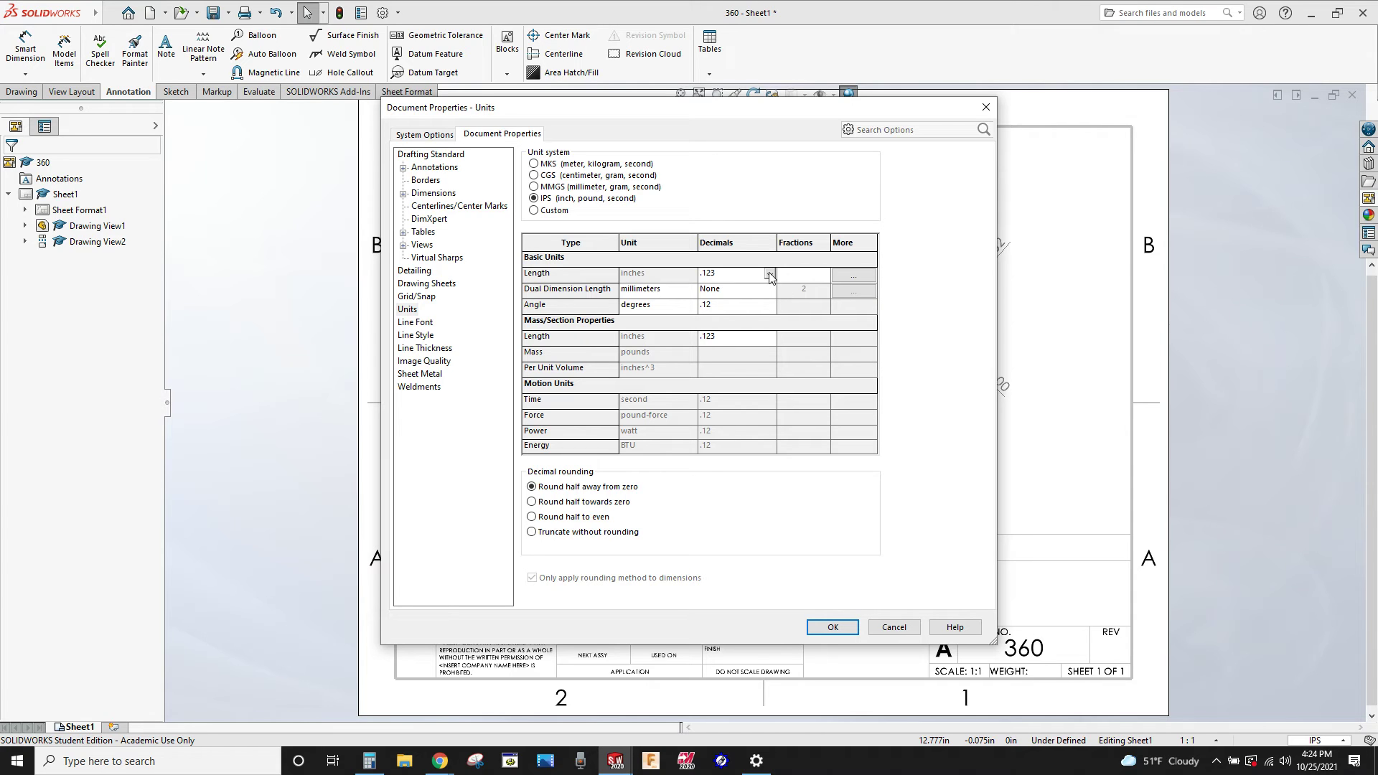
{"action": "left_click", "coordinate": [768, 275]}
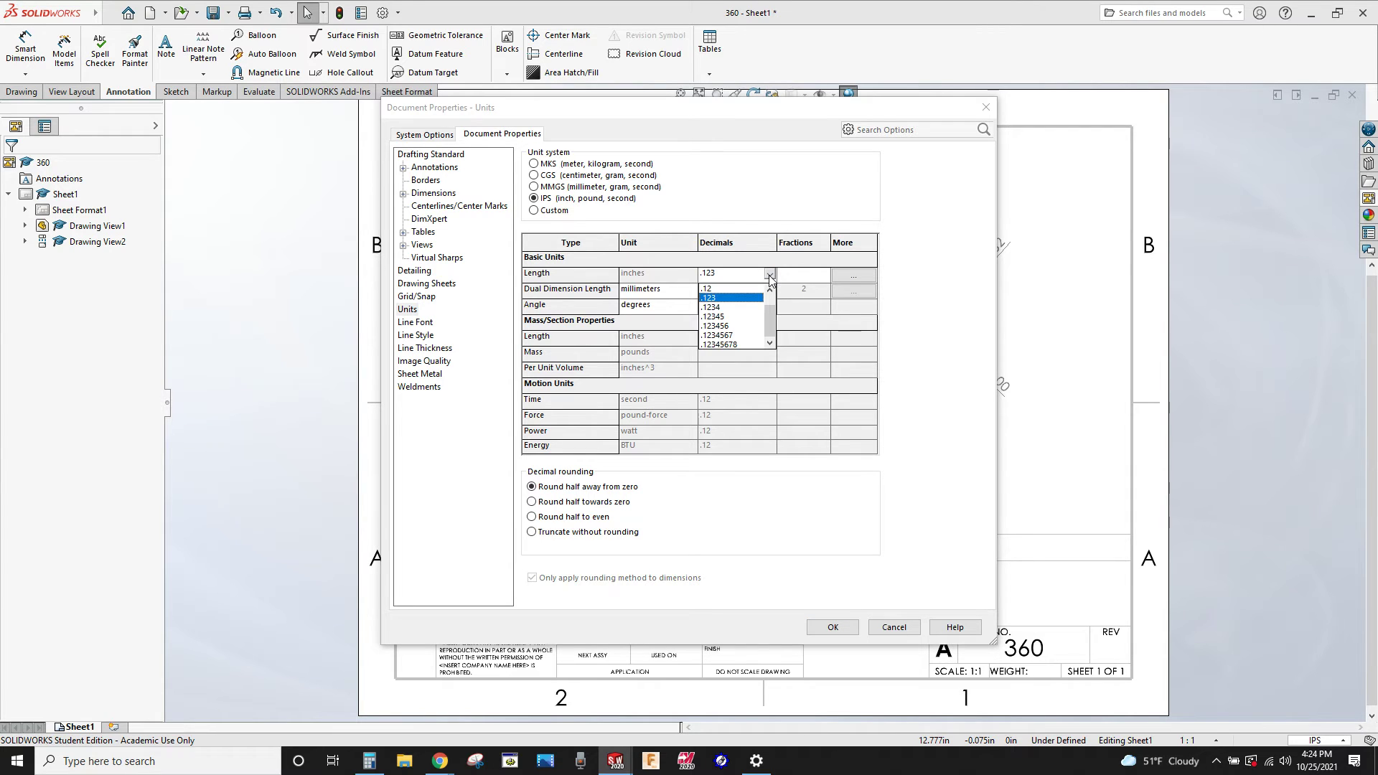
{"action": "left_click", "coordinate": [709, 295]}
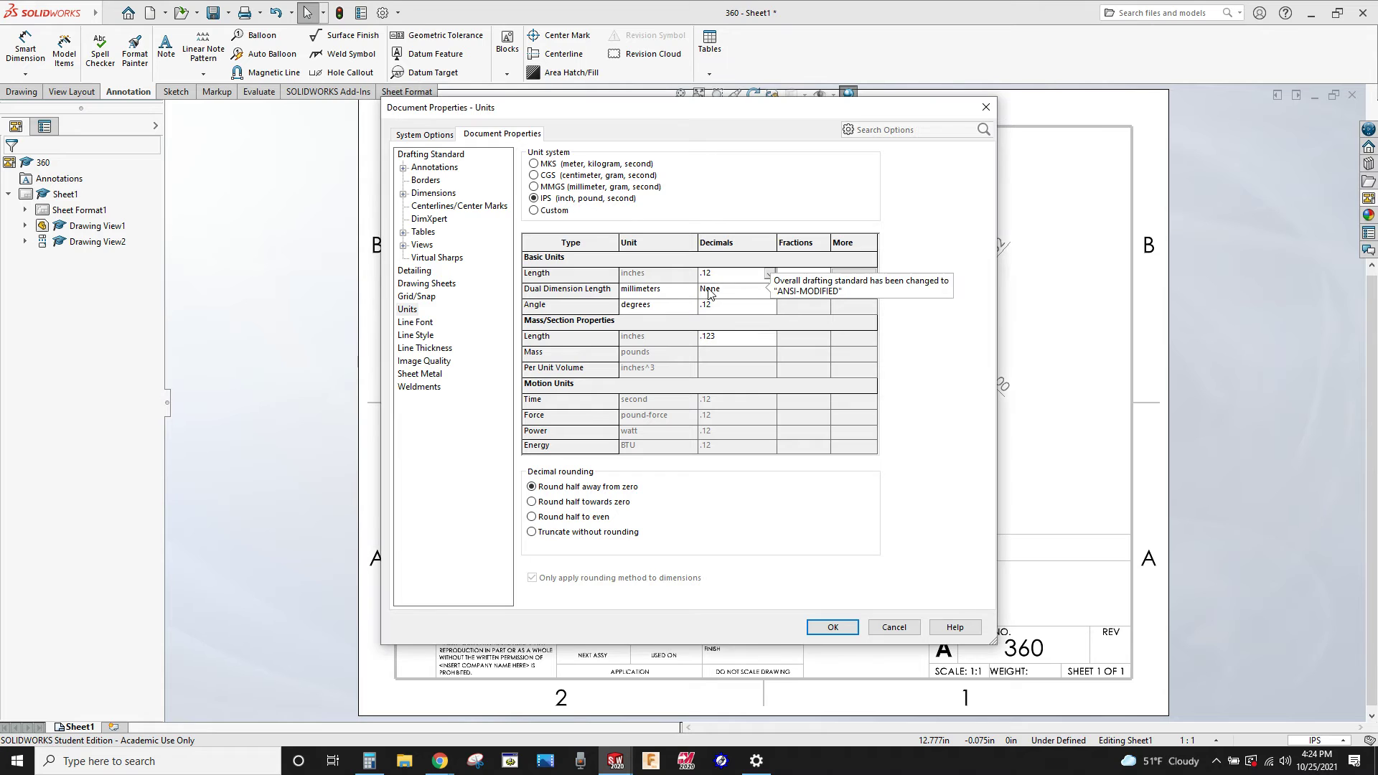
{"action": "left_click", "coordinate": [833, 632]}
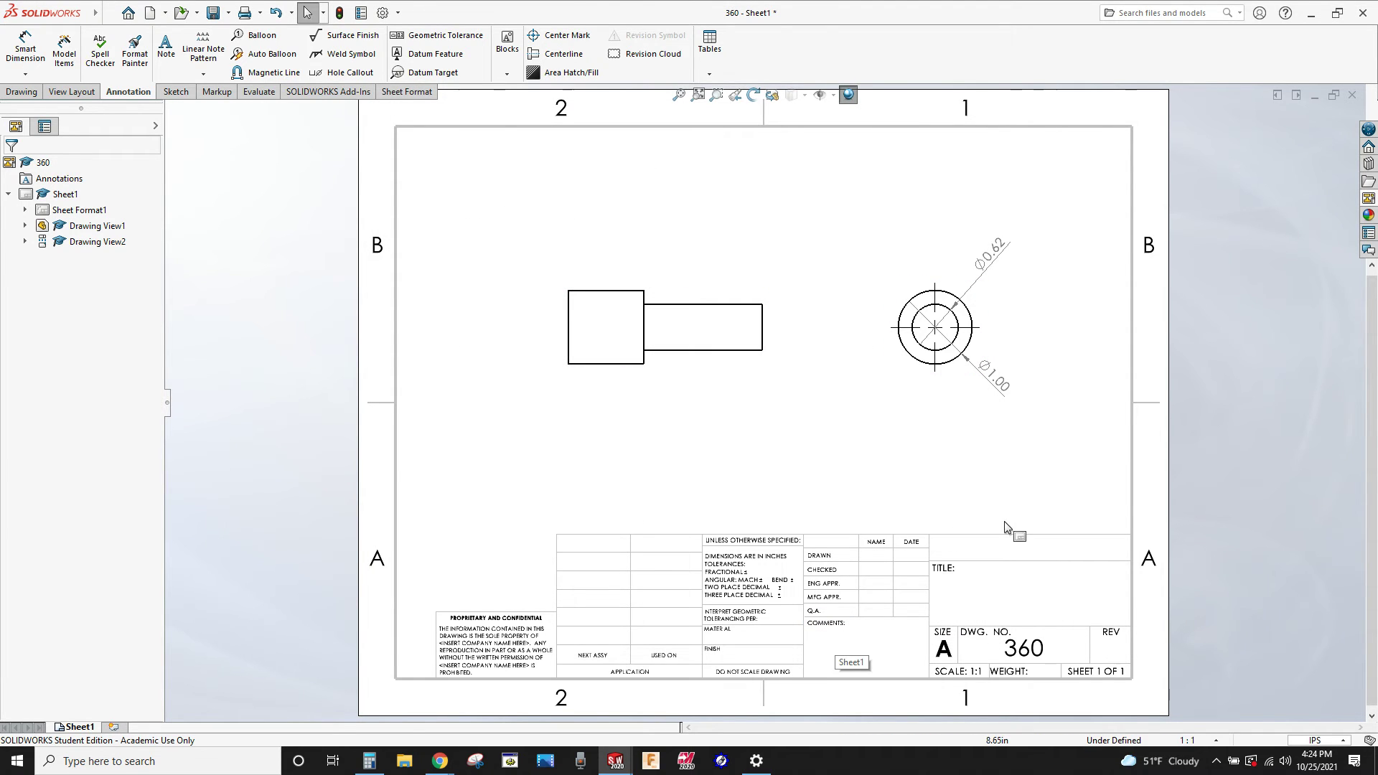
- Change the length decimals to three places (.123), then start dimensioning the side view's smaller step
{"action": "left_click", "coordinate": [1315, 742]}
{"action": "left_click", "coordinate": [1294, 726]}
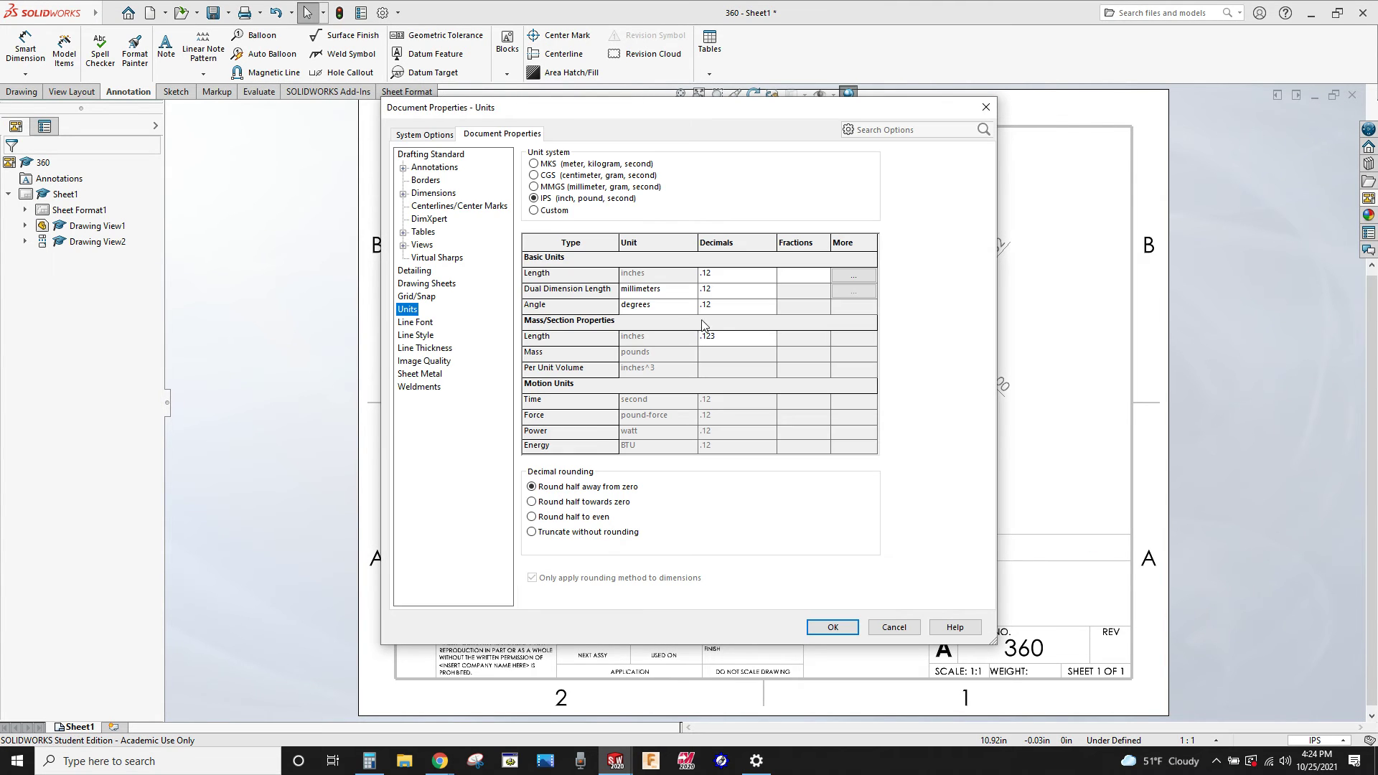
{"action": "left_click", "coordinate": [564, 279]}
{"action": "left_click", "coordinate": [719, 280]}
{"action": "left_click", "coordinate": [769, 274]}
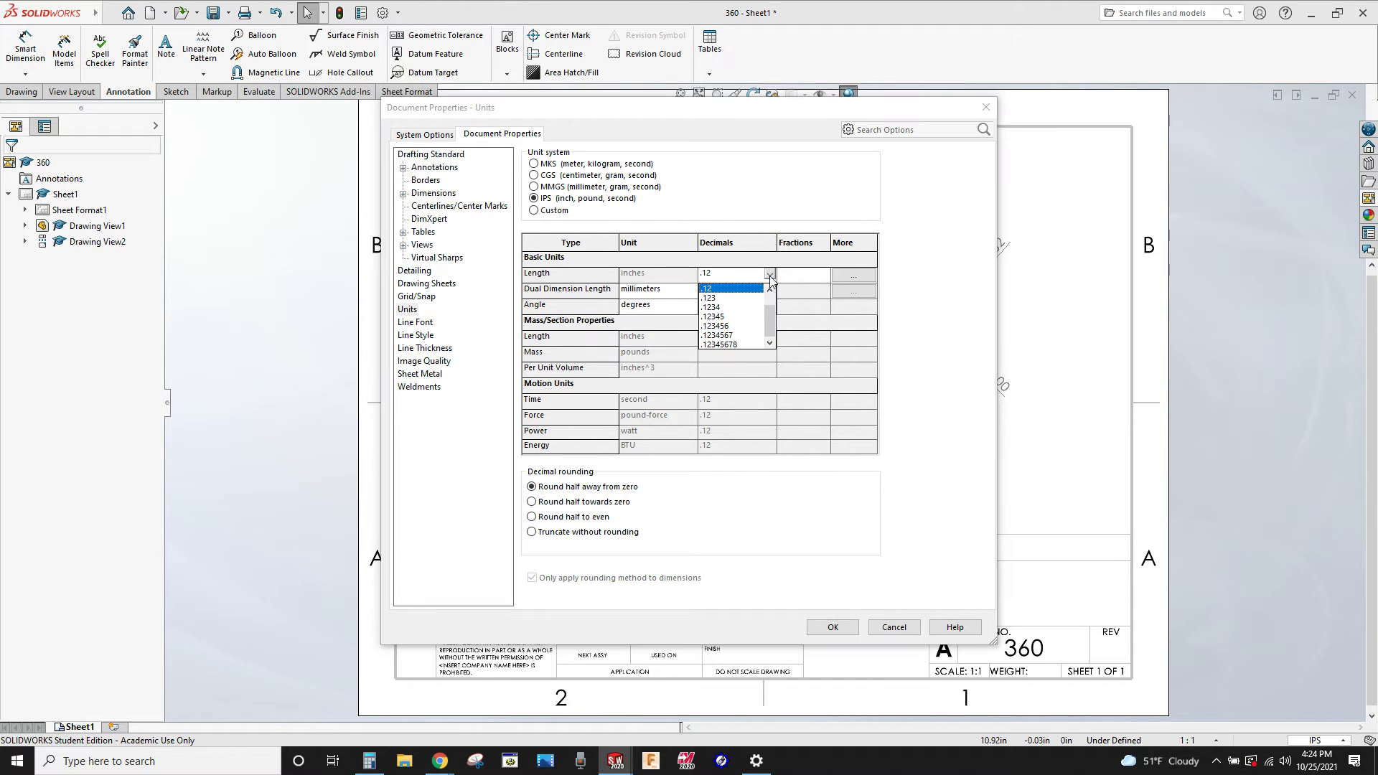
{"action": "left_click", "coordinate": [712, 297]}
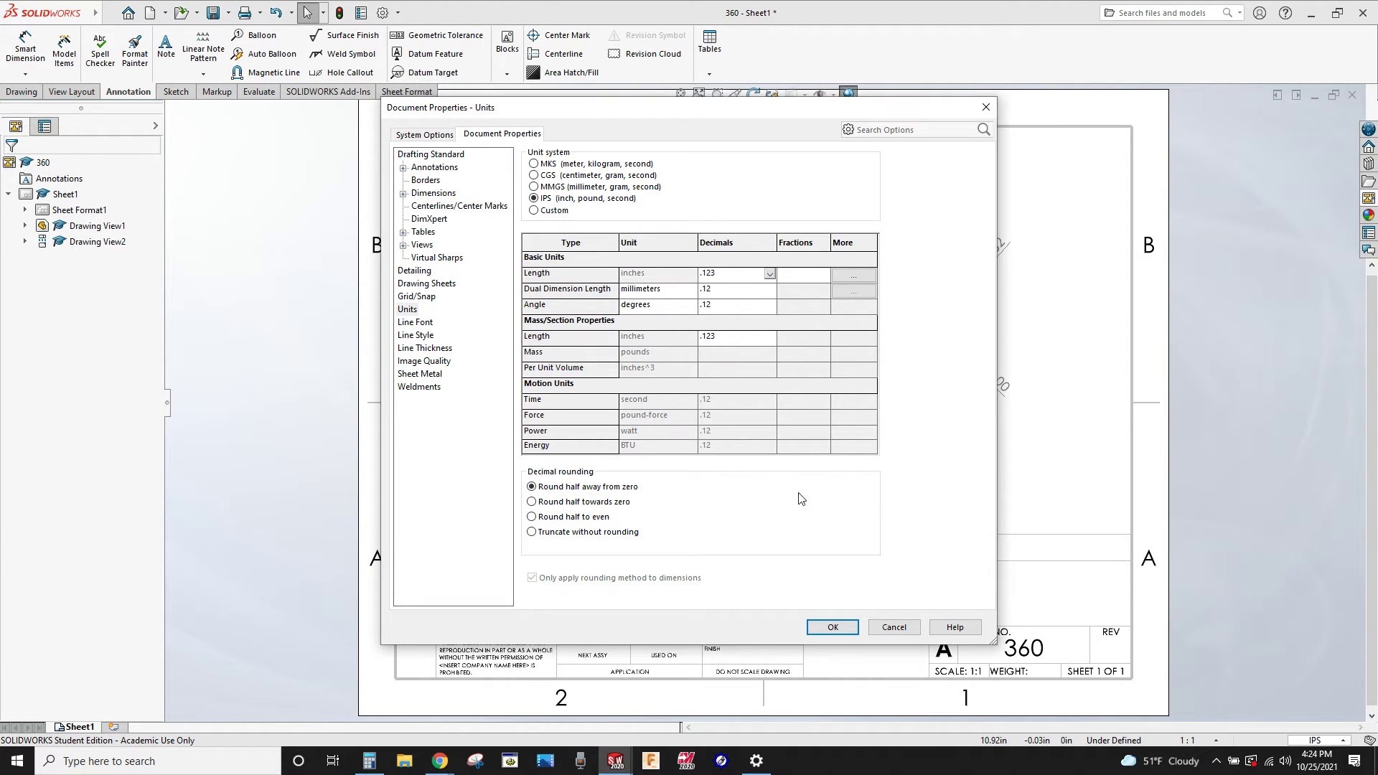
{"action": "left_click", "coordinate": [834, 627]}
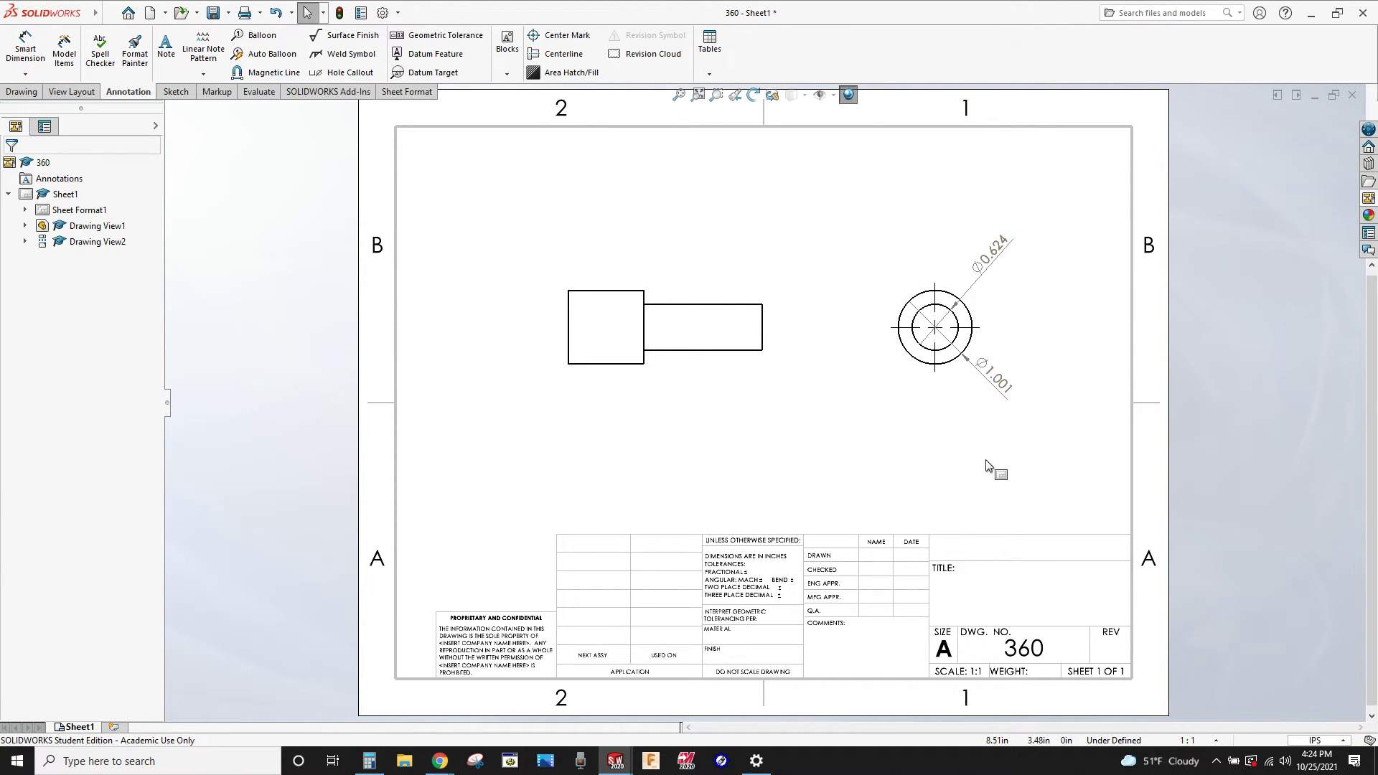
{"action": "left_click", "coordinate": [26, 51]}
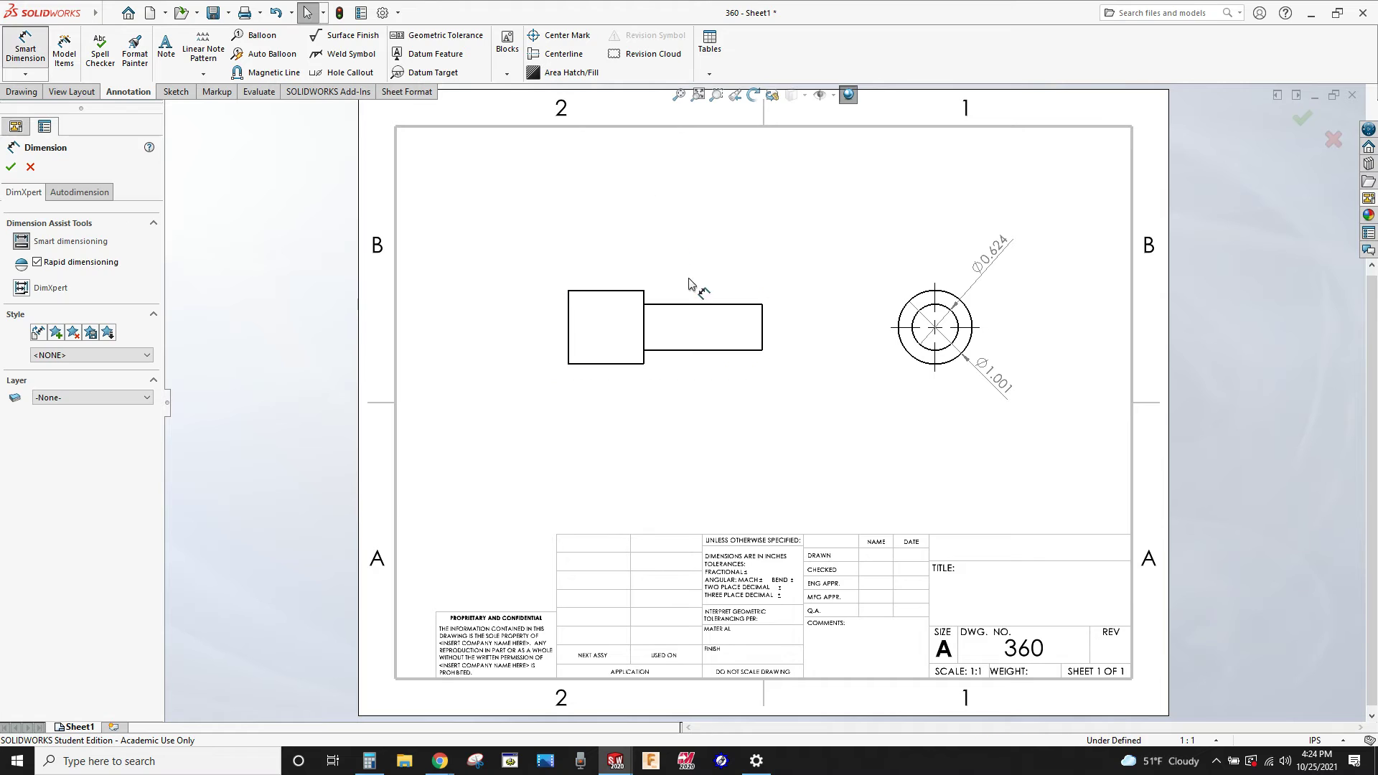
{"action": "left_click", "coordinate": [698, 295]}
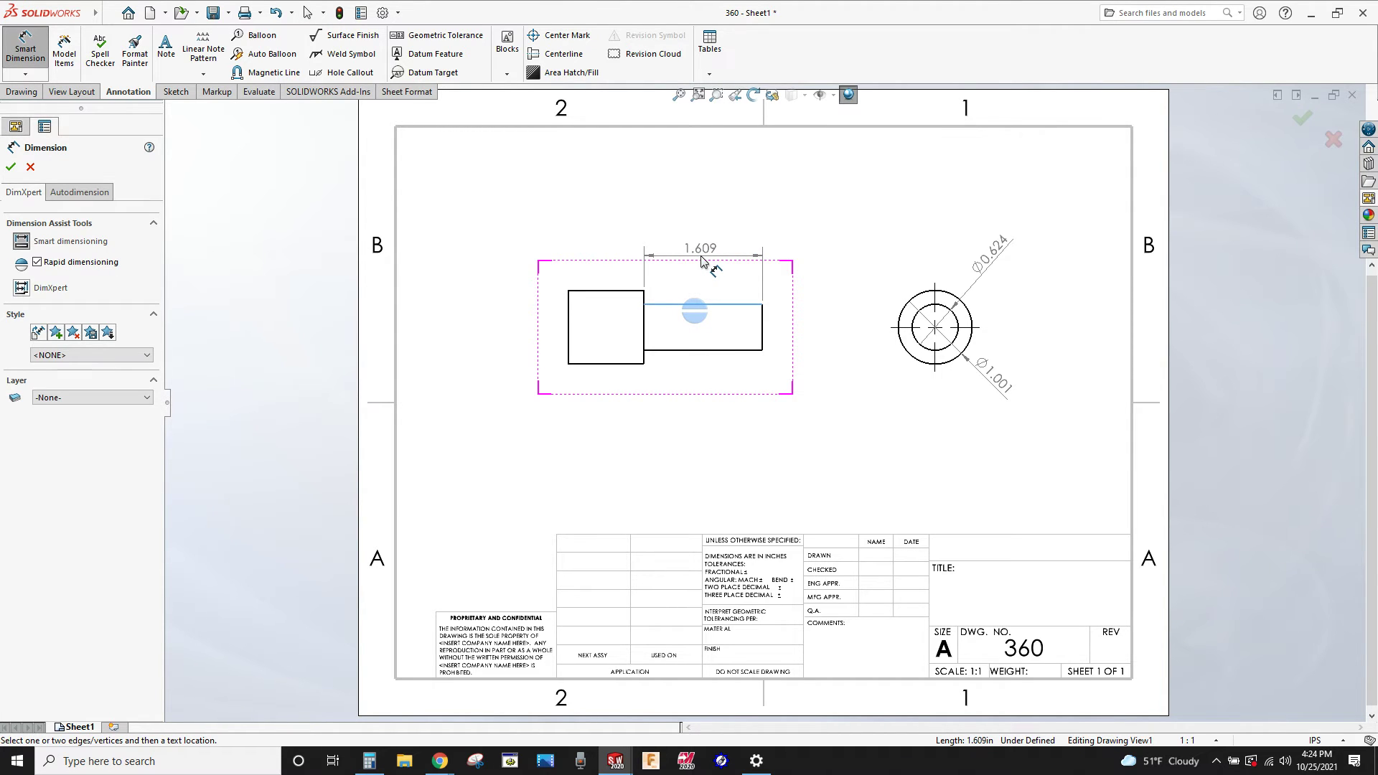
- Replace the unwanted 1.609 dimension with 1.028 above the larger step and 2.637 overall length below
{"action": "key", "text": "Escape"}
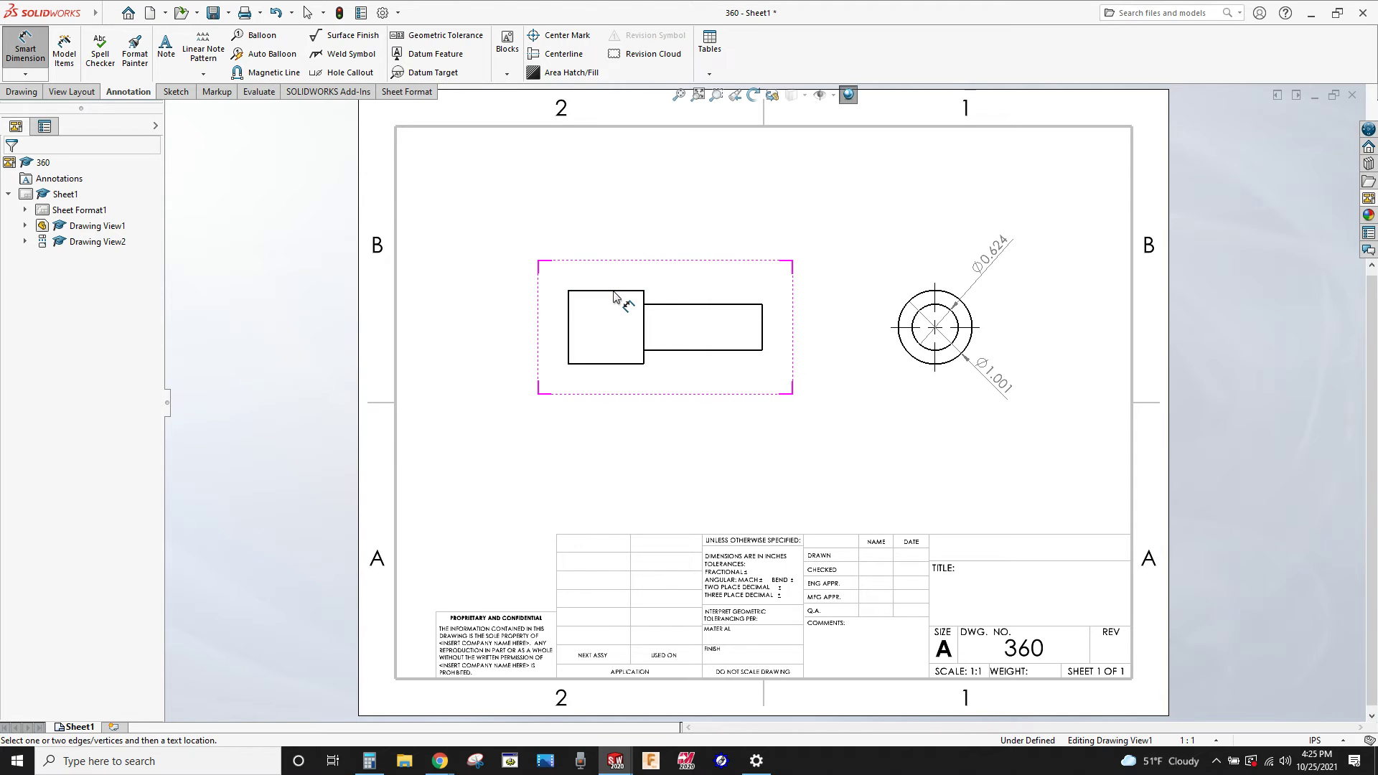
{"action": "left_click", "coordinate": [613, 292]}
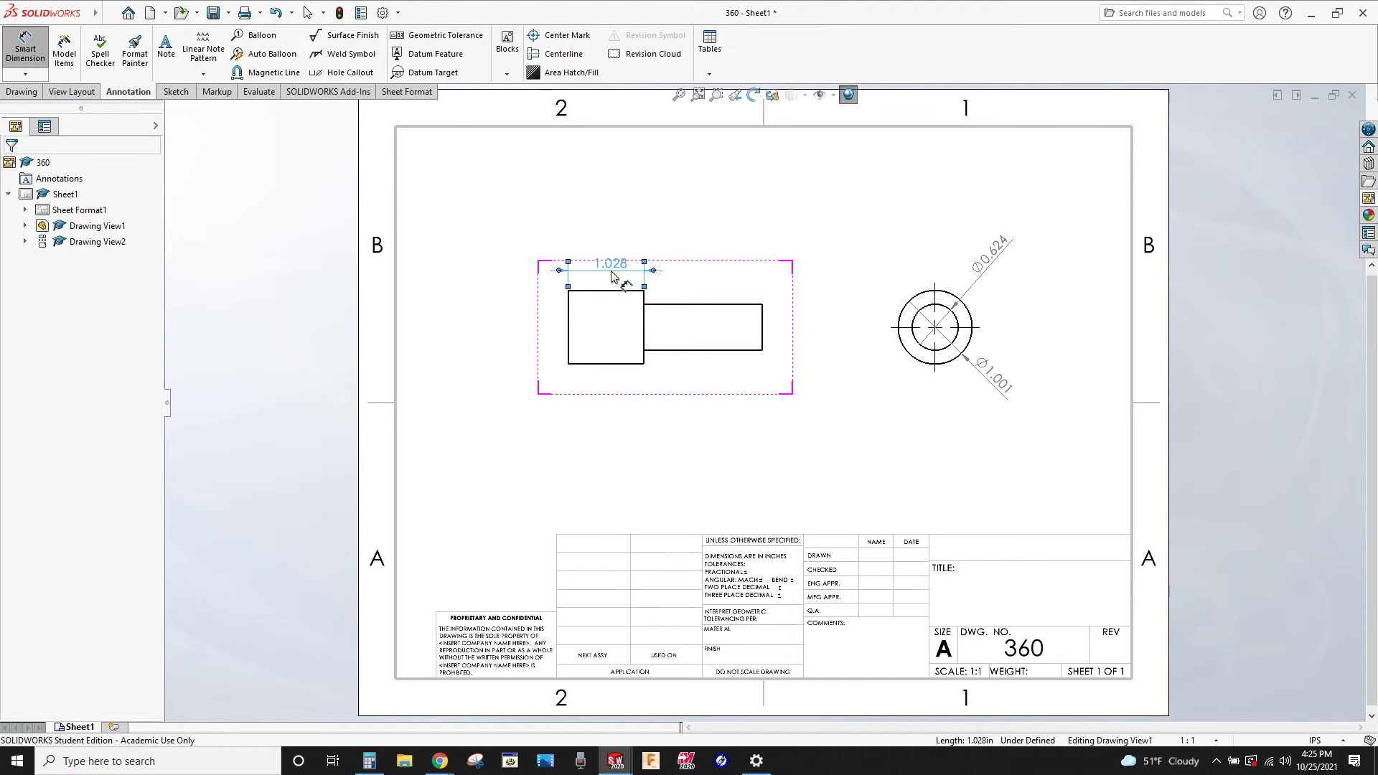
{"action": "left_click", "coordinate": [611, 277]}
{"action": "left_click", "coordinate": [569, 332]}
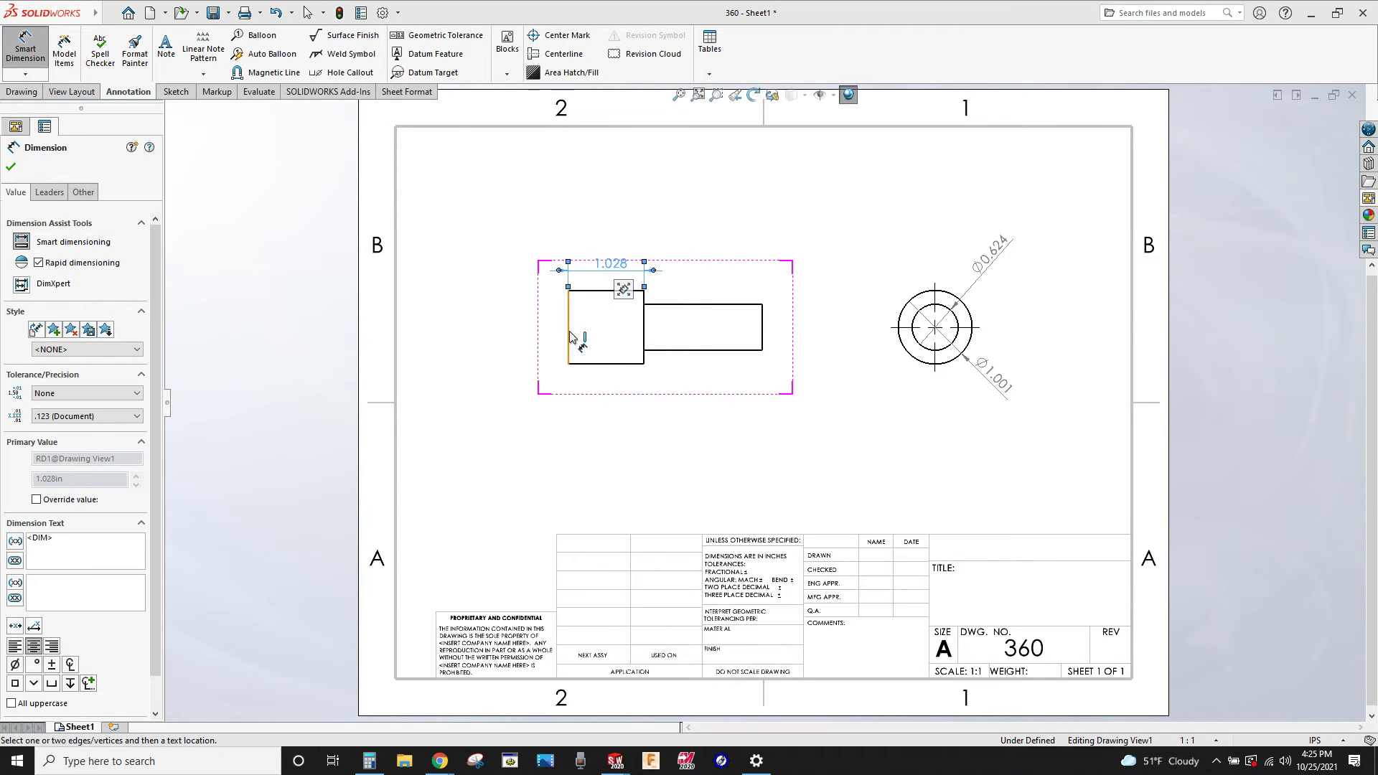
{"action": "left_click", "coordinate": [762, 337]}
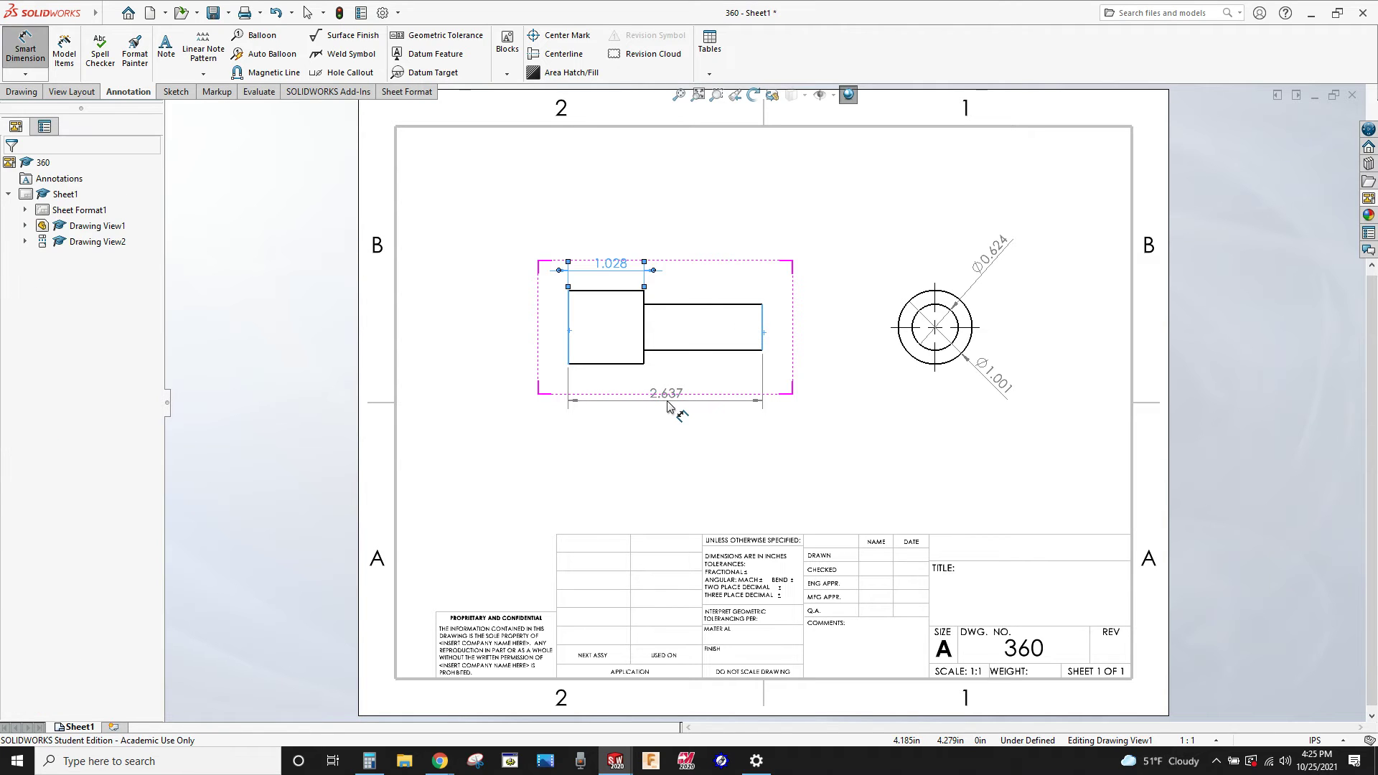
{"action": "left_click", "coordinate": [667, 407]}
{"action": "key", "text": "Escape"}
{"action": "key", "text": "Escape"}
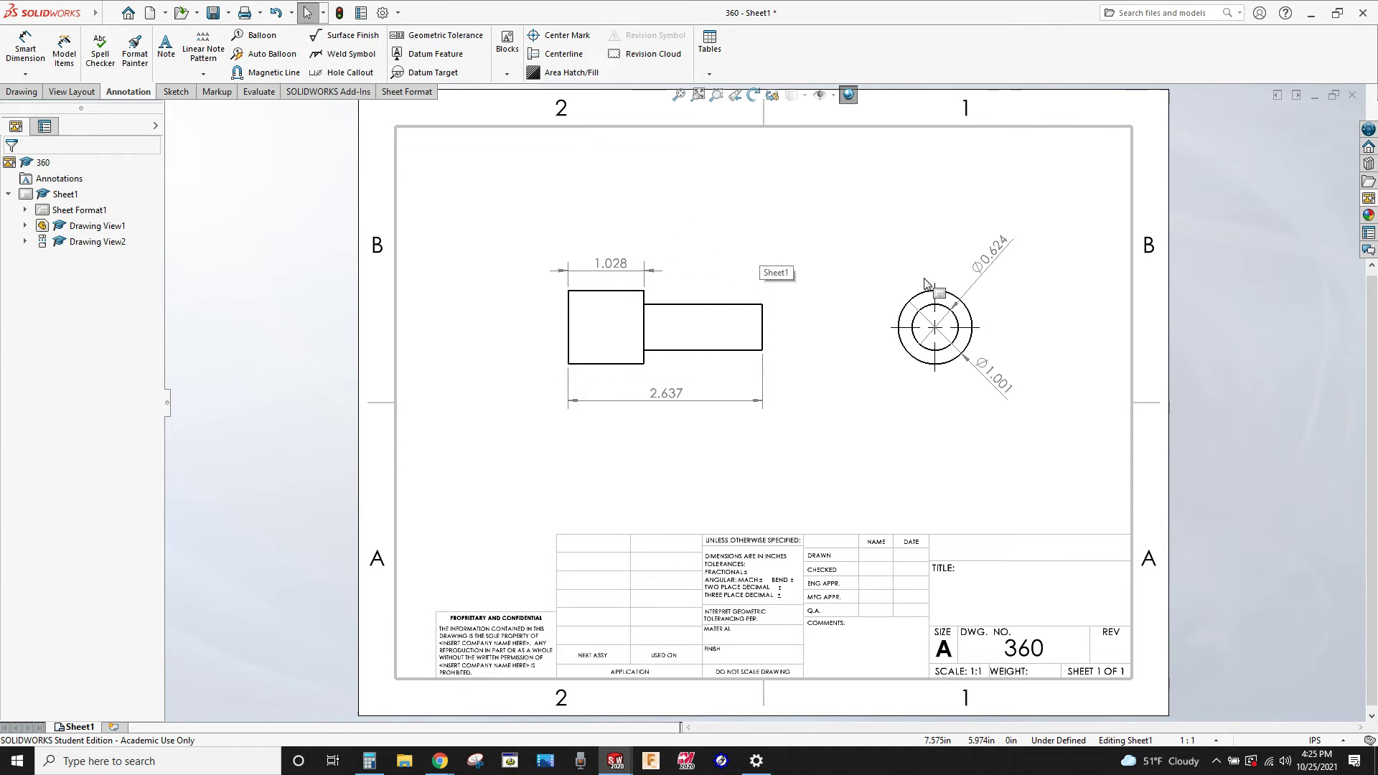
- Zoom to fit the whole A-size sheet with both dimensioned views and the 360 title block
{"action": "key", "text": "z"}
{"action": "scroll", "coordinate": [976, 323], "scroll_direction": "down", "scroll_amount": 8}
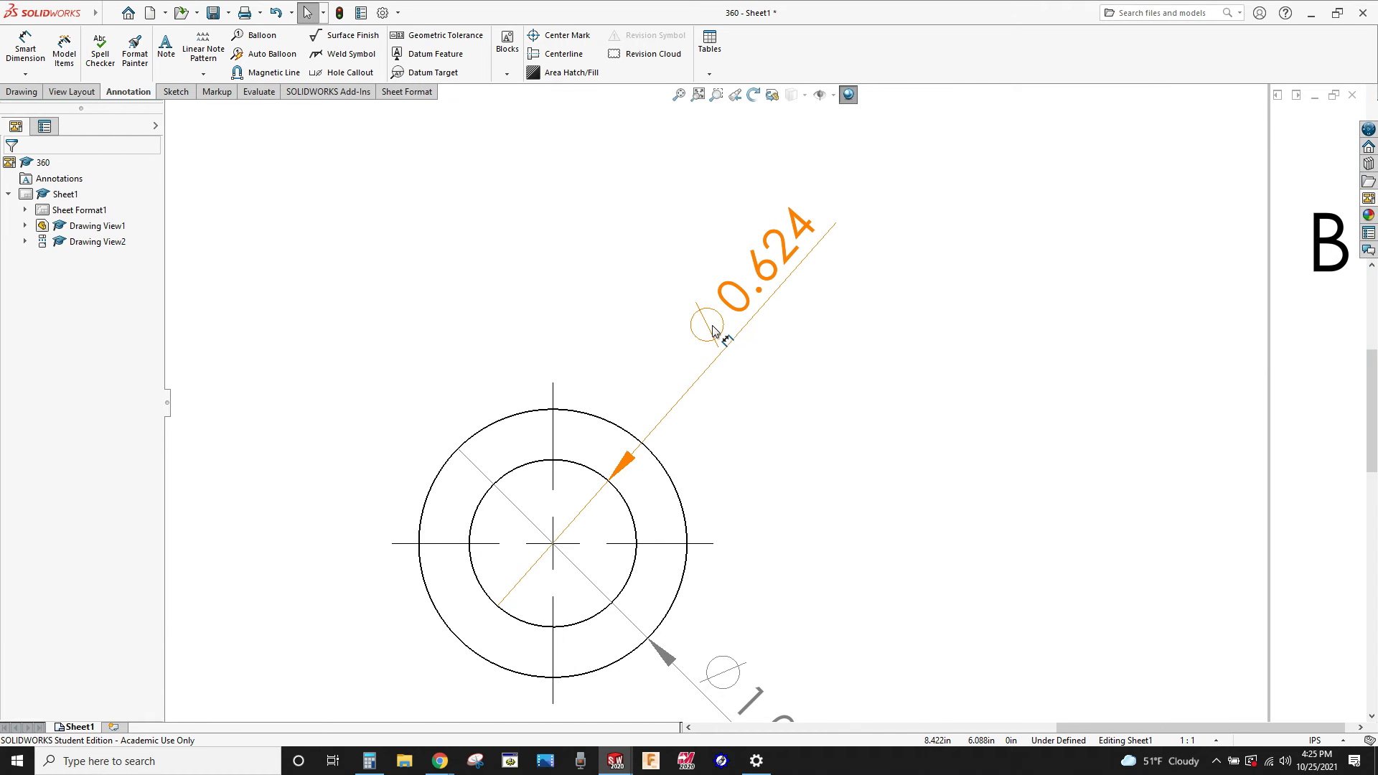
{"action": "scroll", "coordinate": [746, 403], "scroll_direction": "up", "scroll_amount": 3}
{"action": "key", "text": "z"}
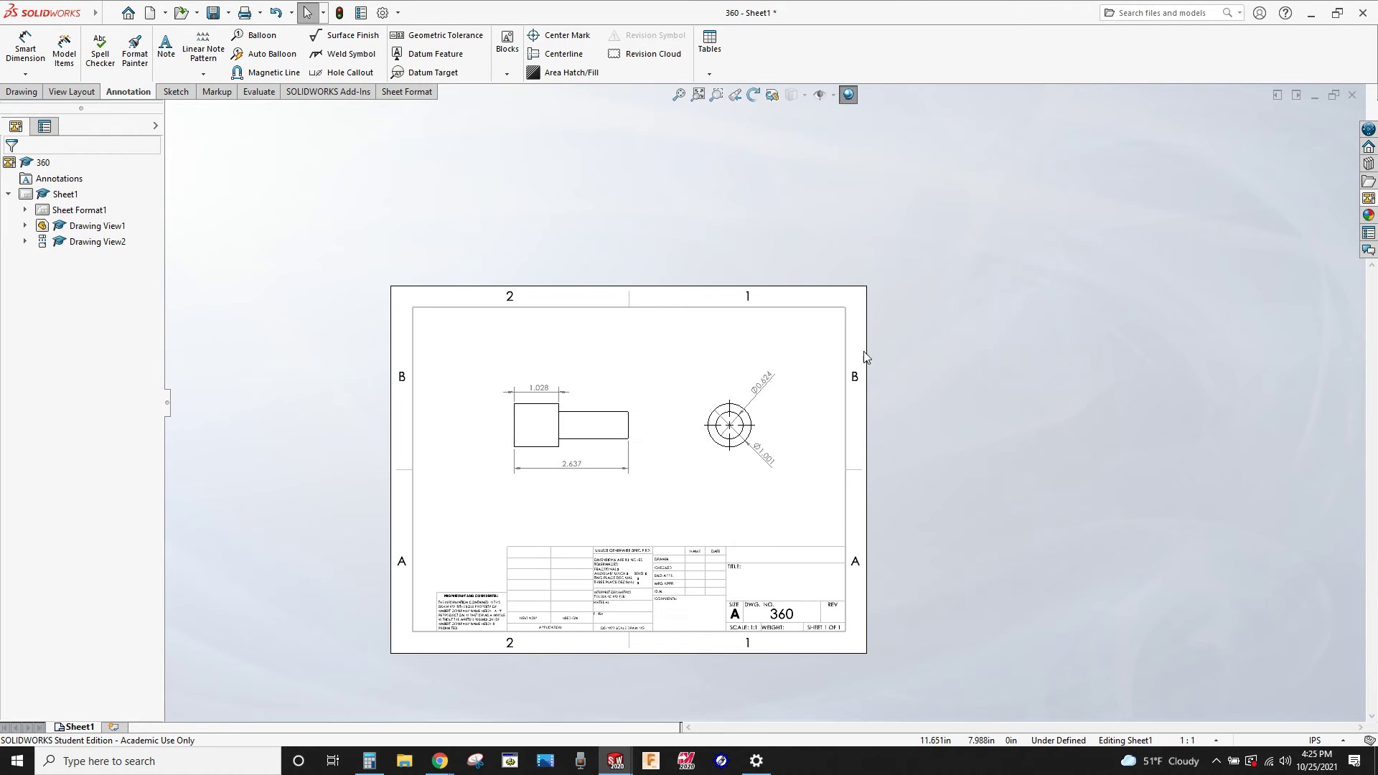
{"action": "scroll", "coordinate": [694, 619], "scroll_direction": "down", "scroll_amount": 3}
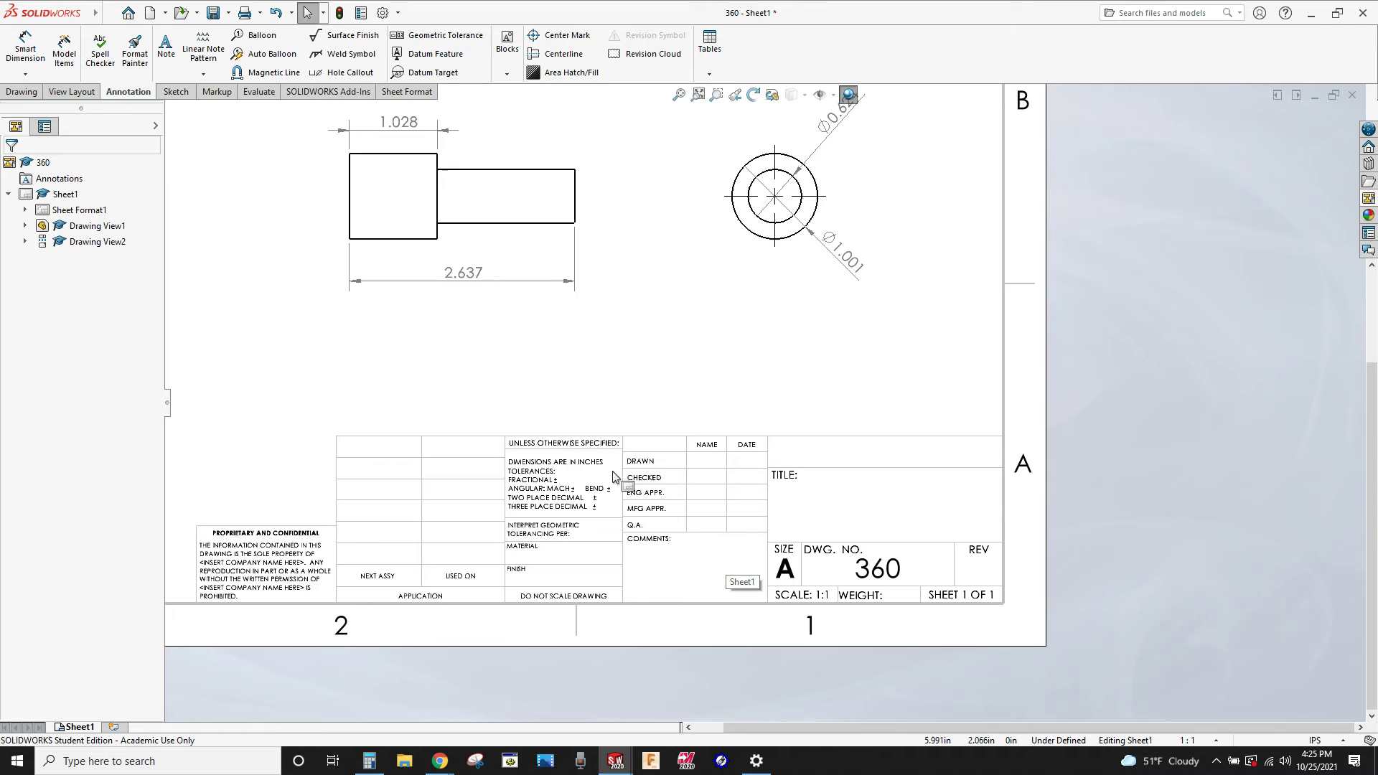
{"action": "scroll", "coordinate": [535, 480], "scroll_direction": "down", "scroll_amount": 2}
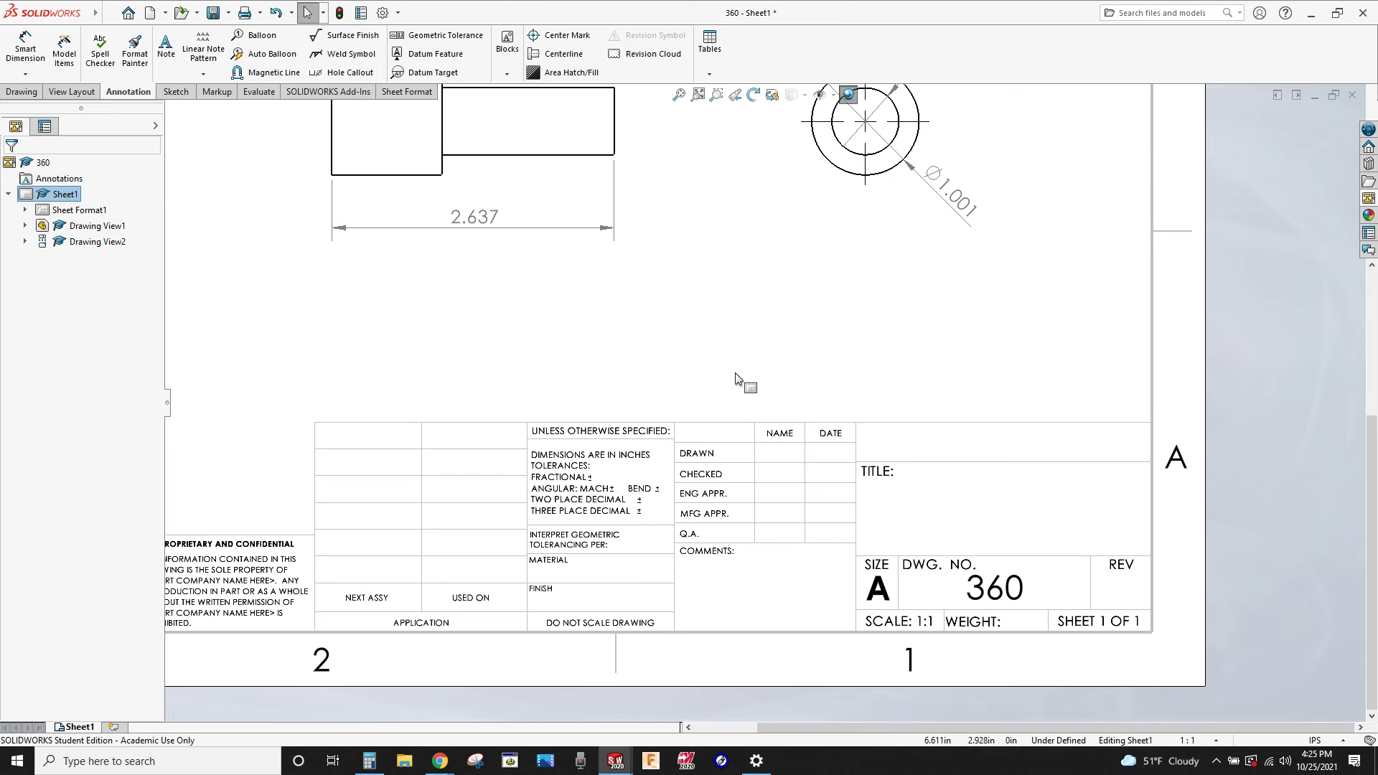
{"action": "key", "text": "z"}
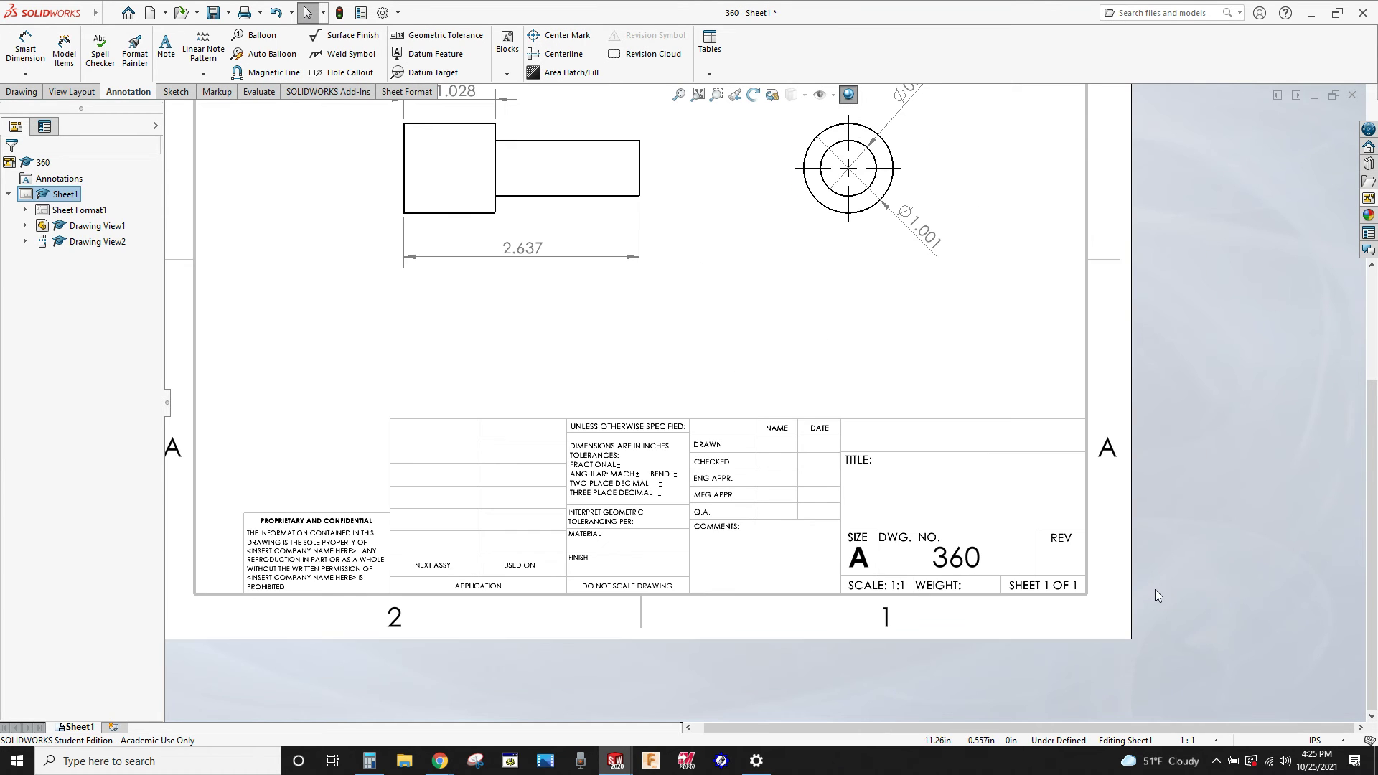
{"action": "key", "text": "f"}
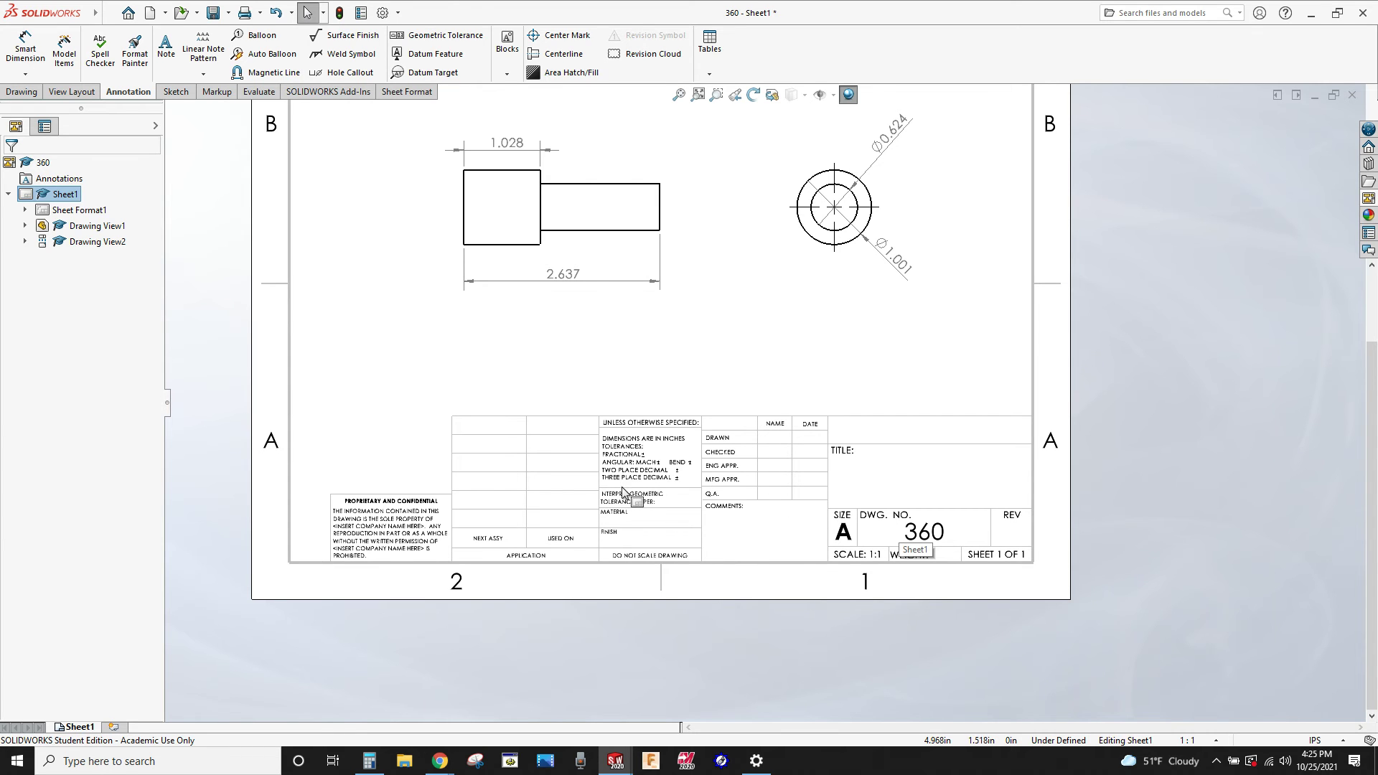
- Save the drawing as 360.slddrw, updating the drawing views first
{"action": "key", "text": "f"}
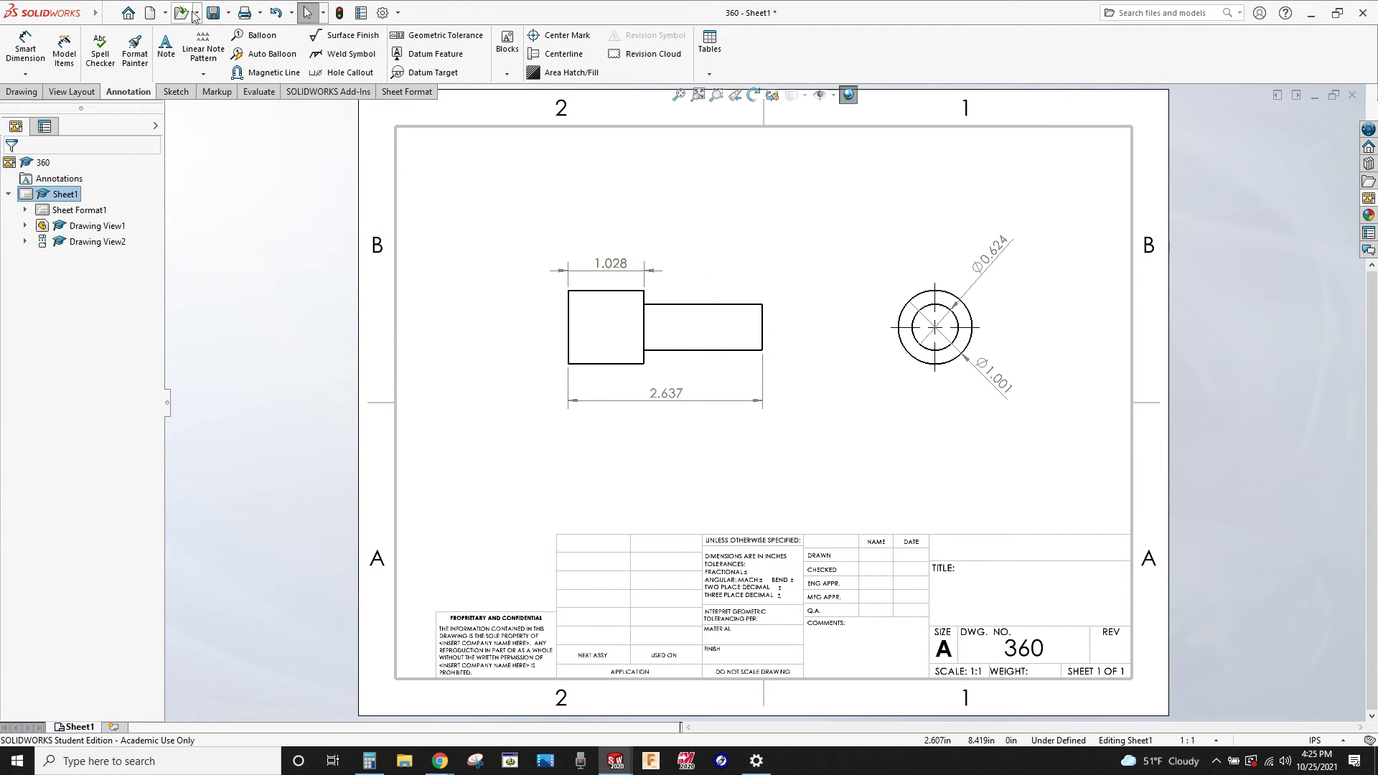
{"action": "left_click", "coordinate": [213, 13]}
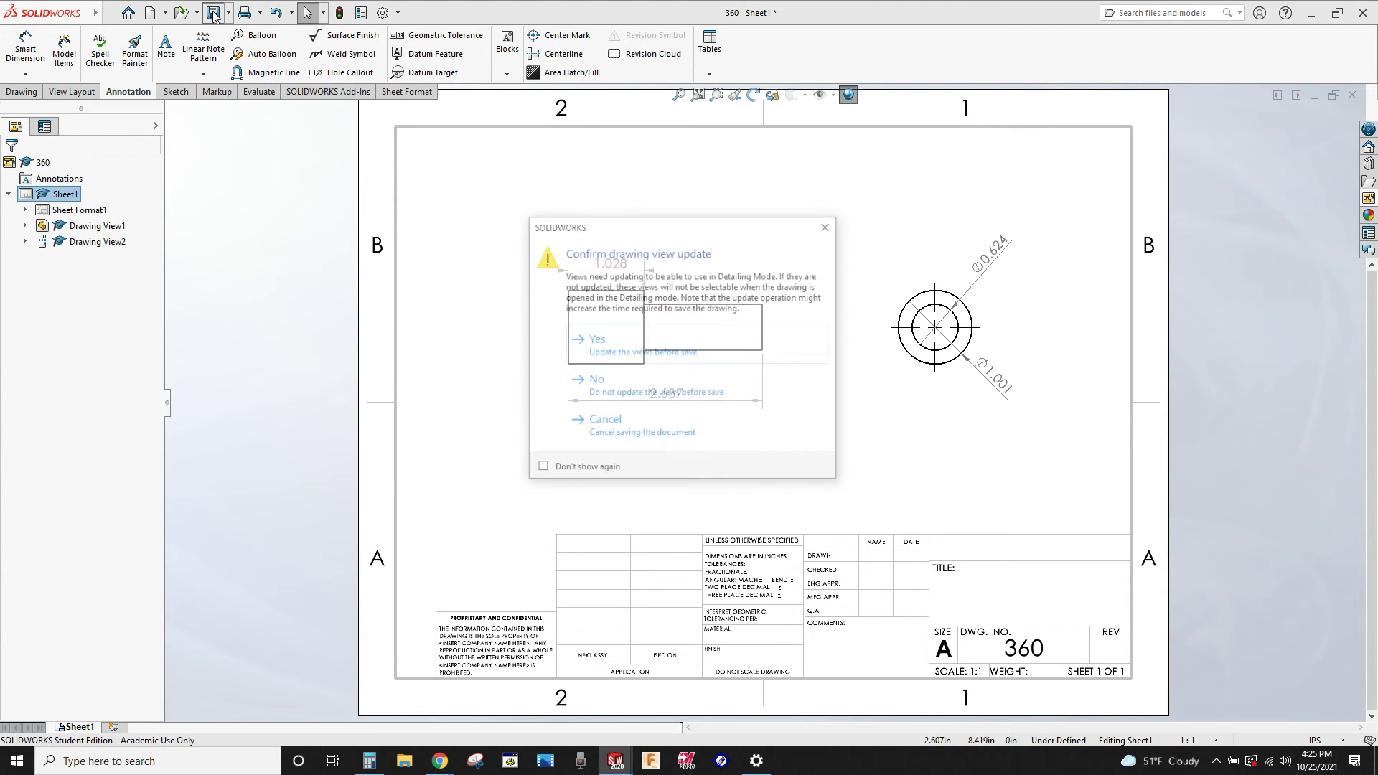
{"action": "left_click", "coordinate": [614, 355]}
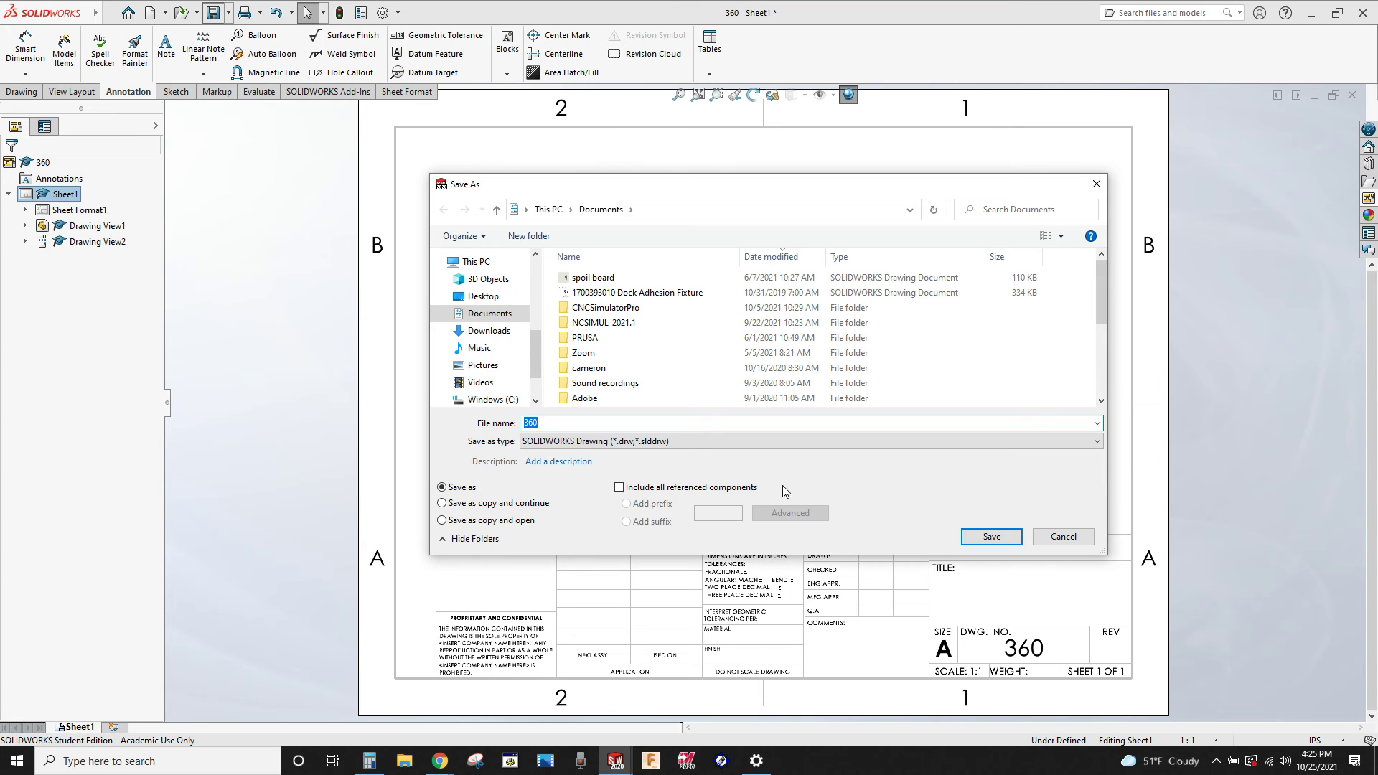
{"action": "left_click", "coordinate": [991, 537]}
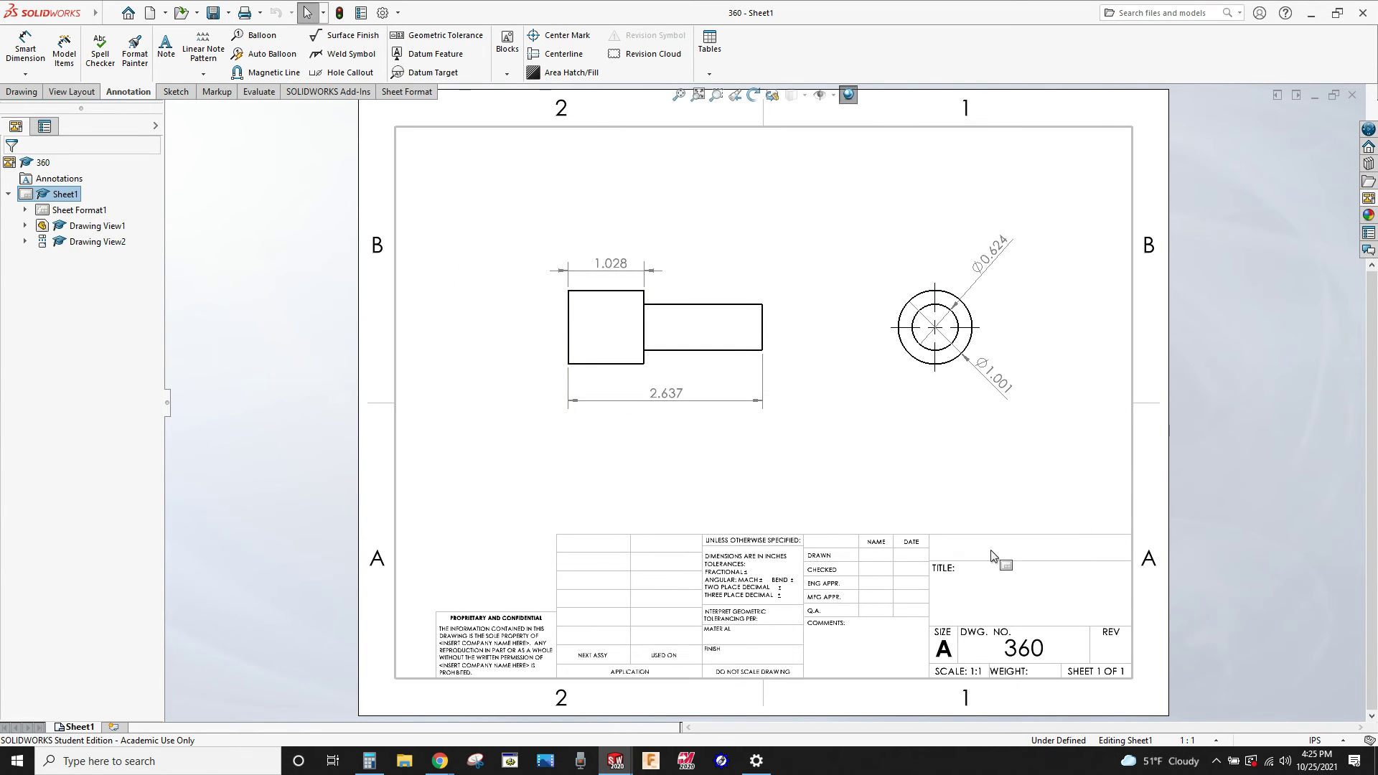
- Save a copy of the drawing as 360.pdf in Adobe Portable Document Format
{"action": "left_click", "coordinate": [227, 17]}
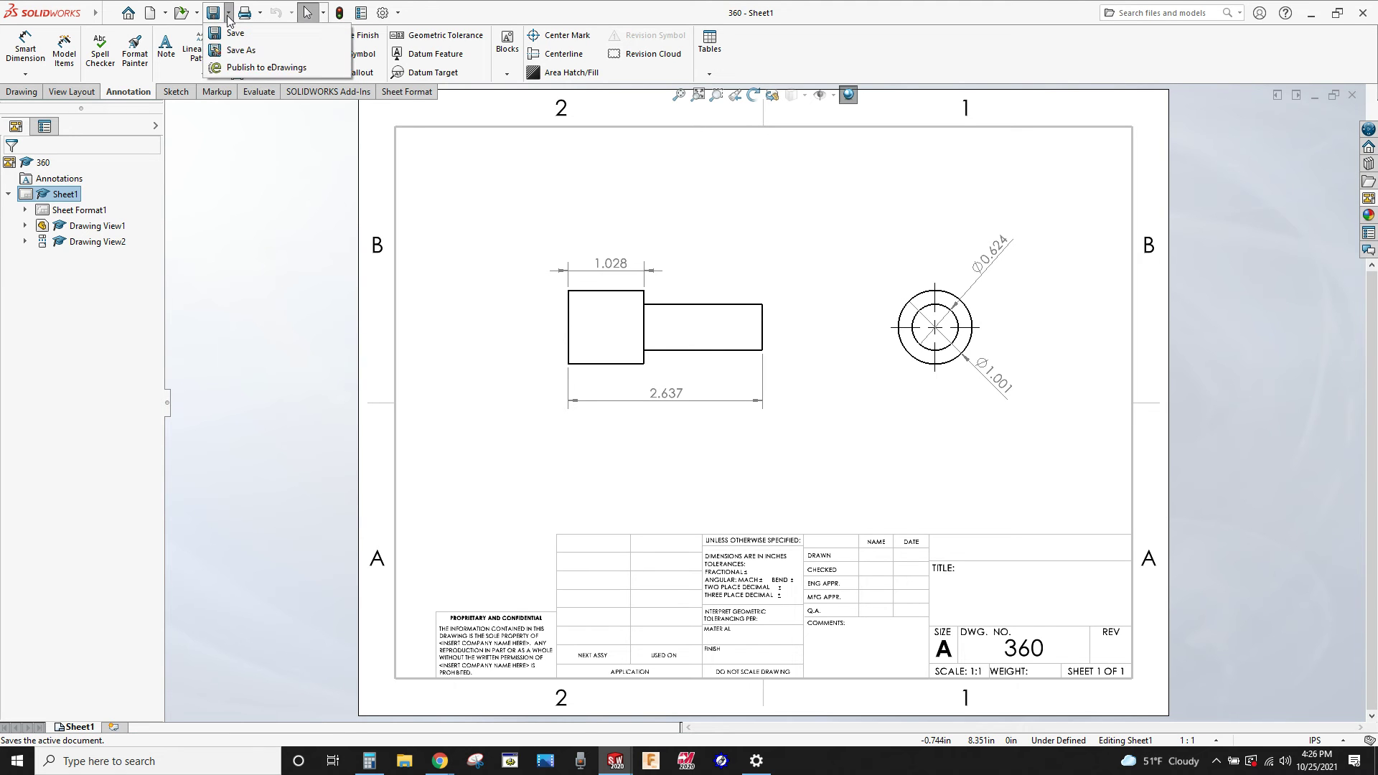
{"action": "left_click", "coordinate": [229, 54]}
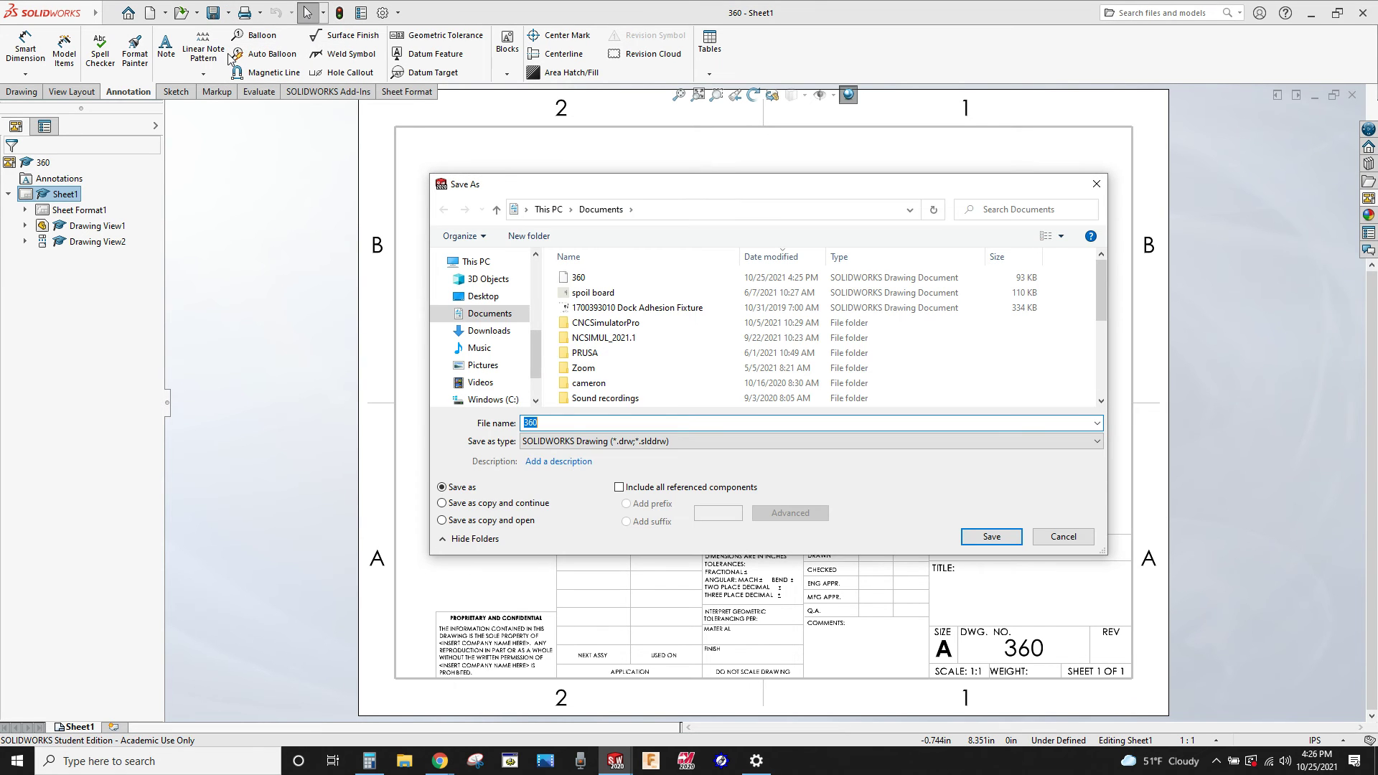
{"action": "left_click", "coordinate": [746, 442]}
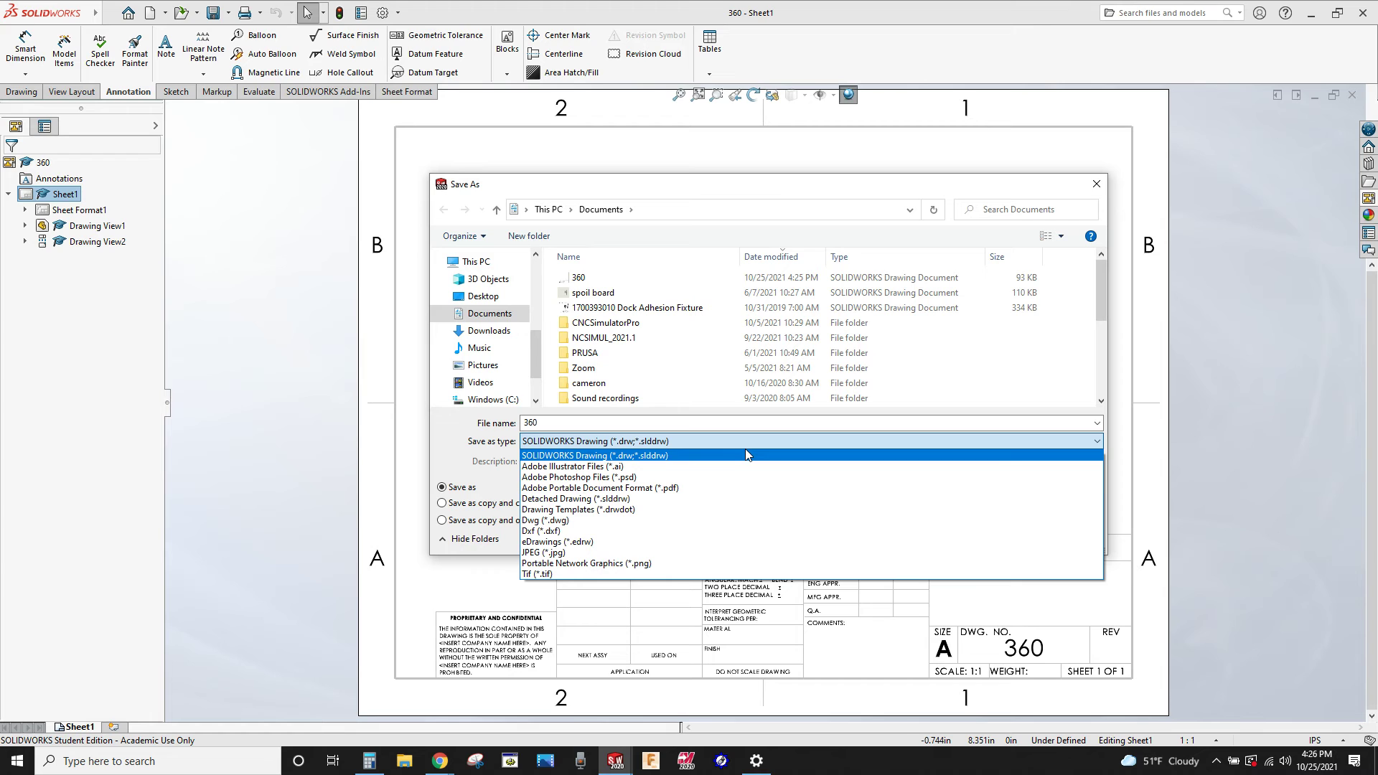
{"action": "left_click", "coordinate": [679, 488]}
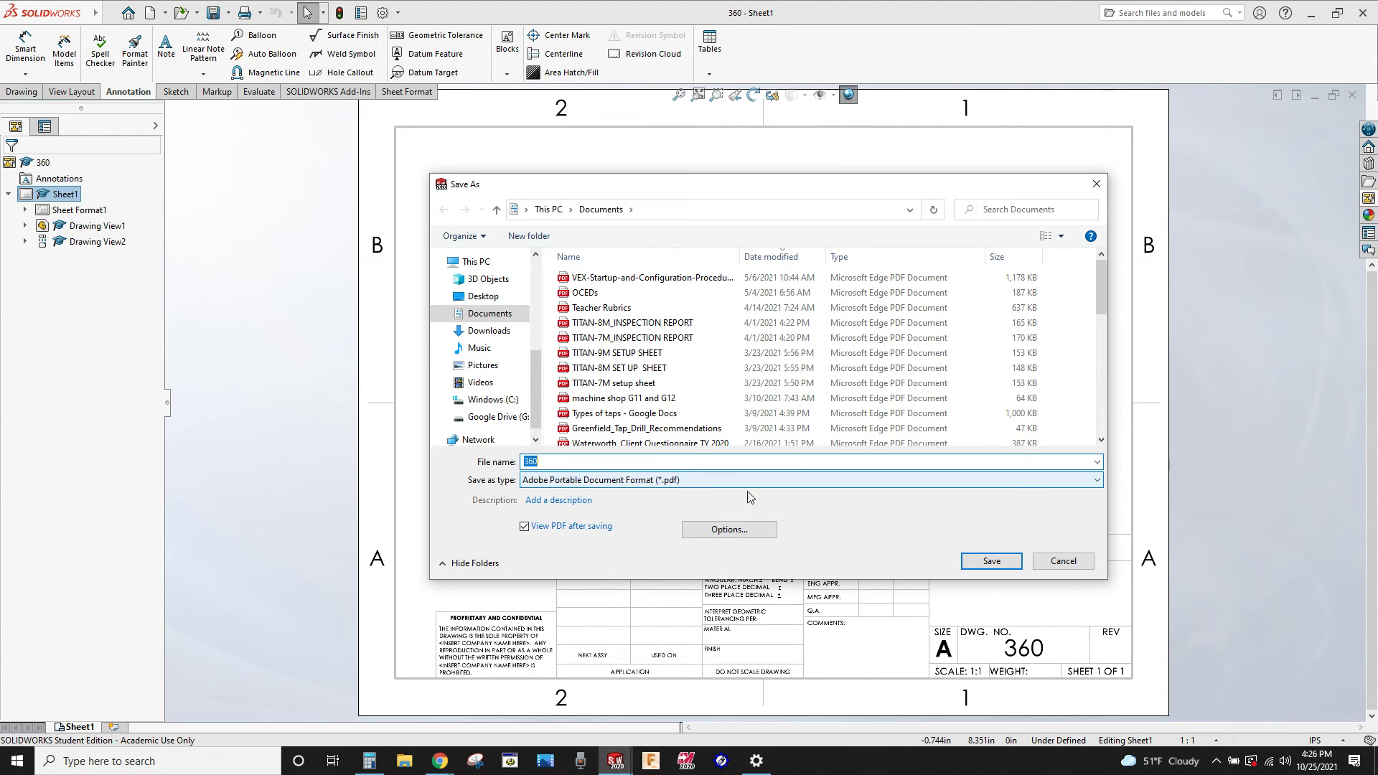
{"action": "left_click", "coordinate": [992, 561]}
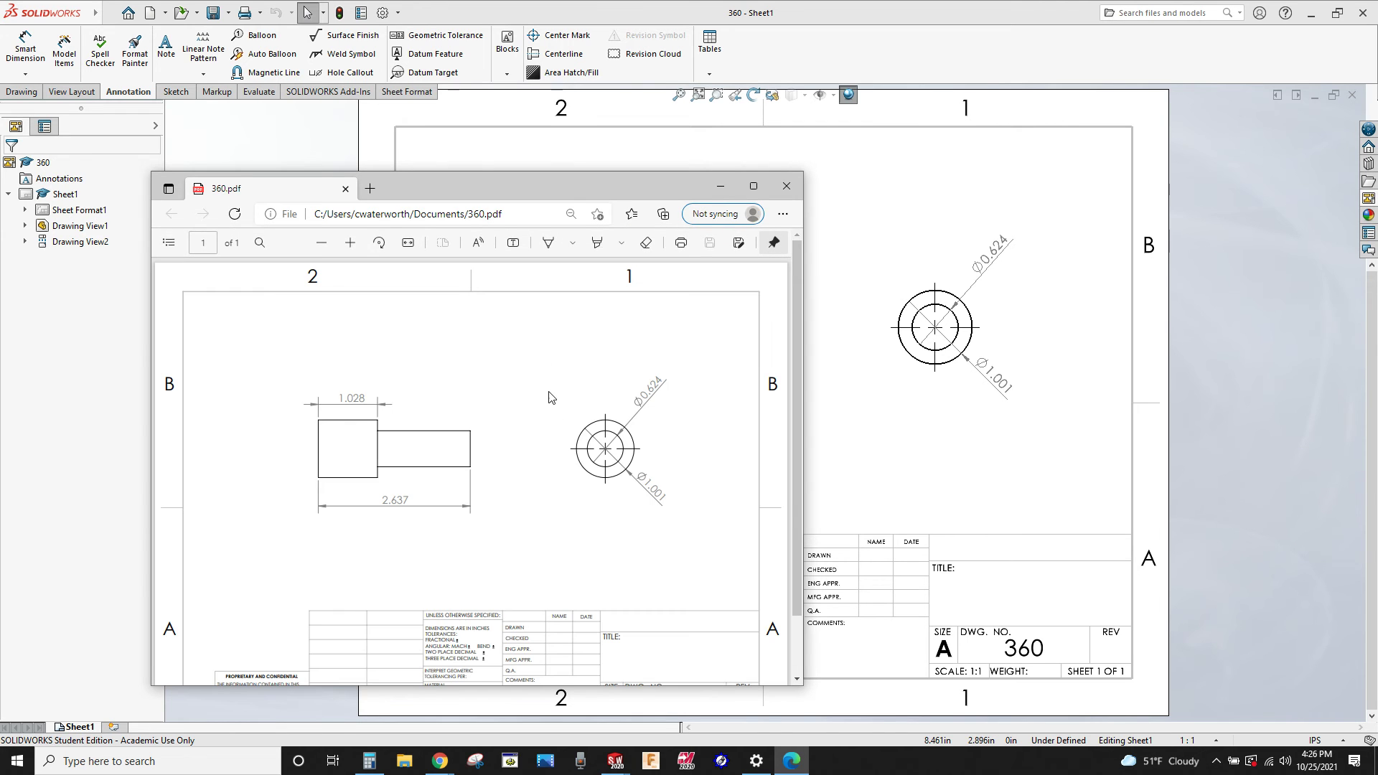
- Scroll through the exported 360.pdf in Edge, then close the viewer
{"action": "scroll", "coordinate": [569, 452], "scroll_direction": "down", "scroll_amount": 2}
{"action": "scroll", "coordinate": [569, 452], "scroll_direction": "up", "scroll_amount": 2}
{"action": "left_click", "coordinate": [786, 188]}
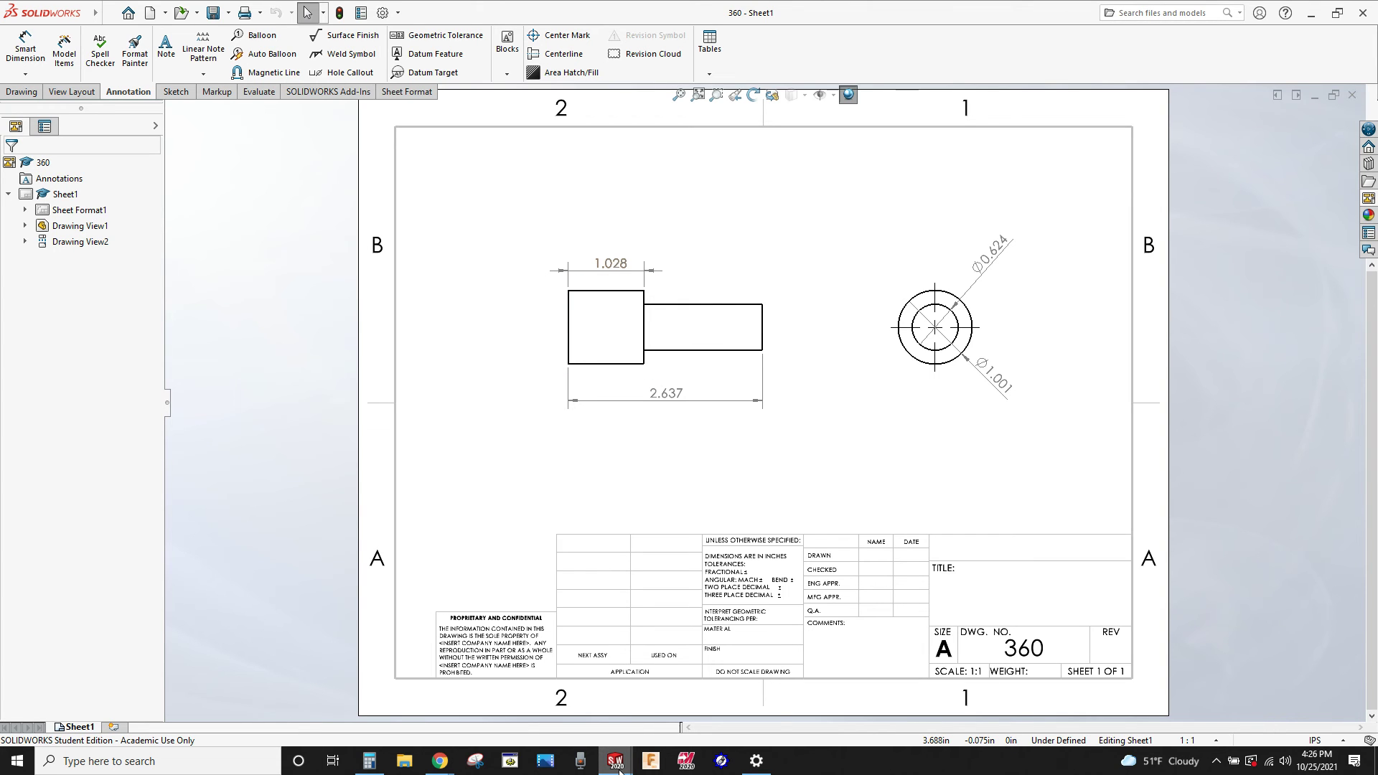
{"action": "mouse_move", "coordinate": [620, 771]}
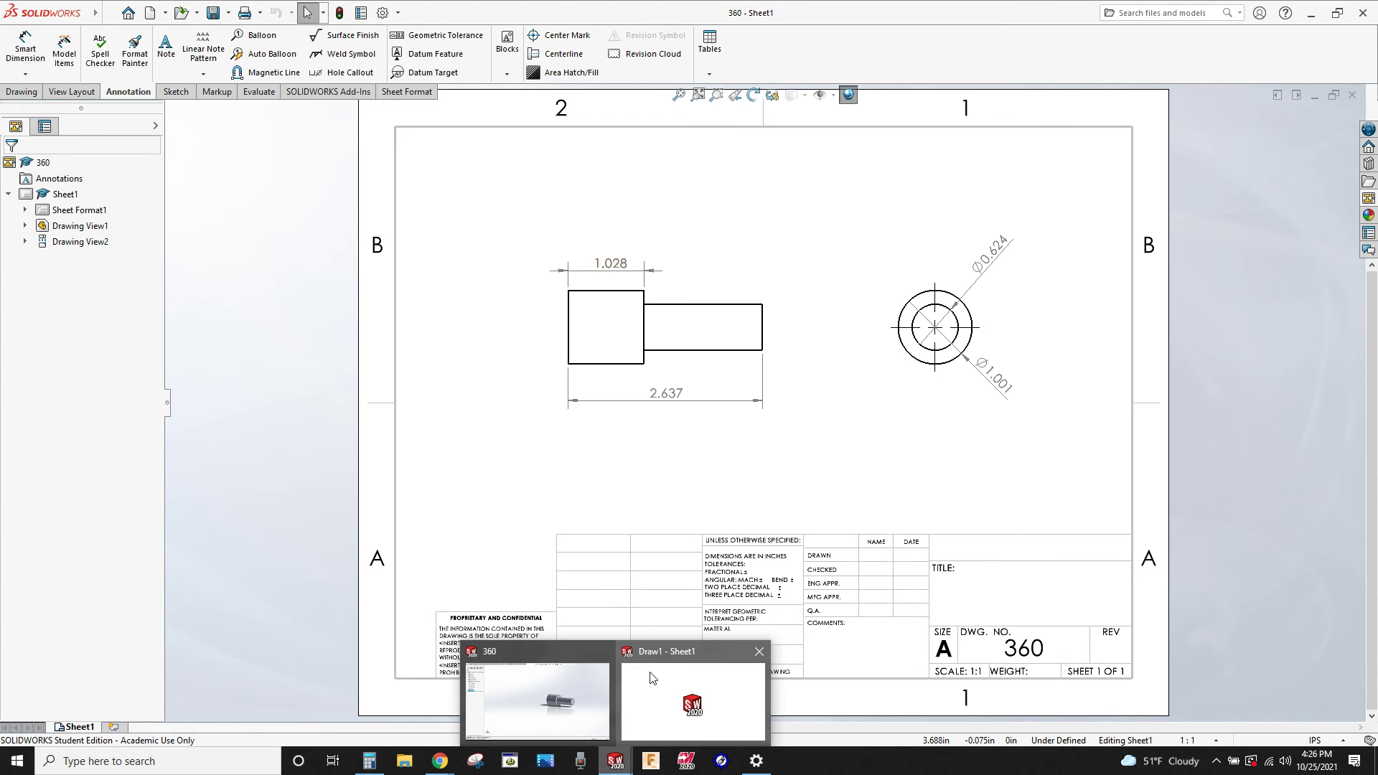
{"action": "mouse_move", "coordinate": [651, 671]}
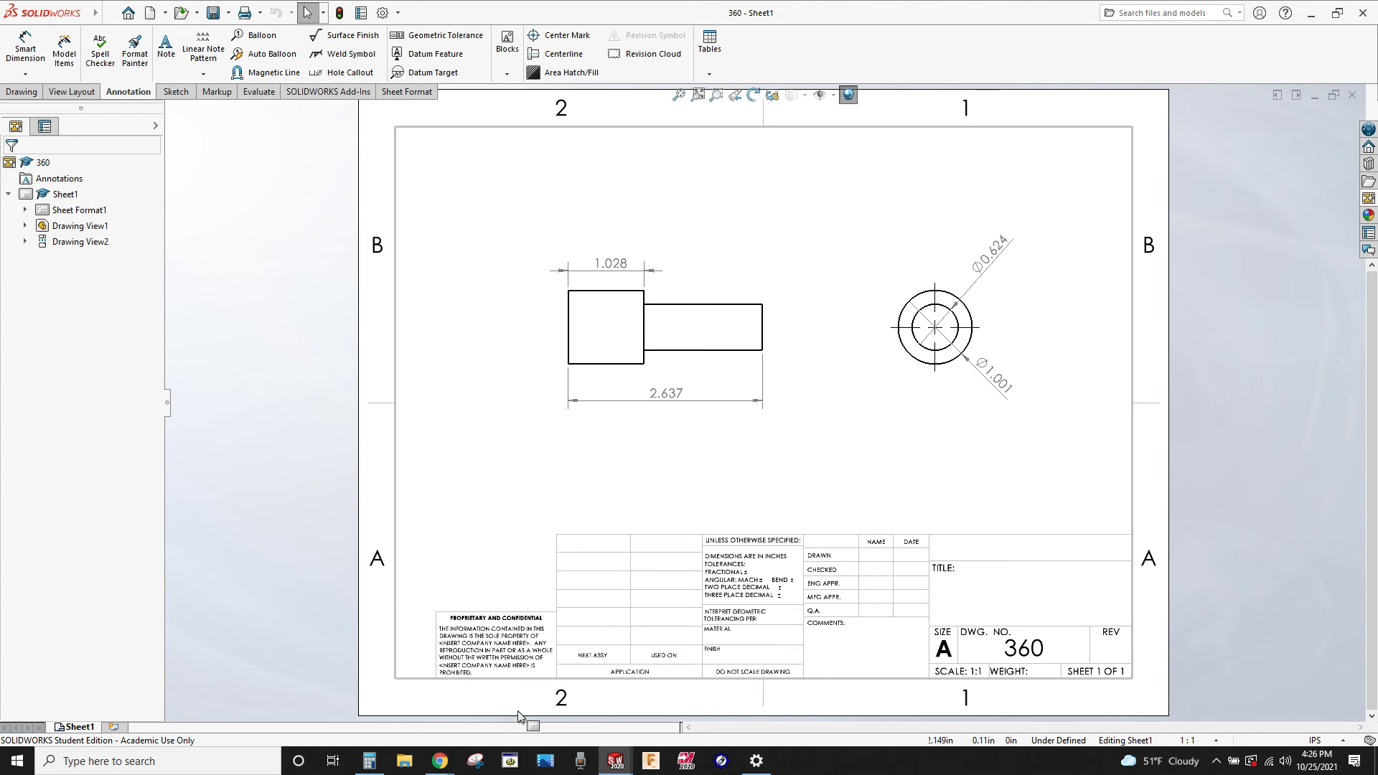
- Switch to the 360 part window and start Save As, choosing Save as at the referenced-file prompt
{"action": "mouse_move", "coordinate": [442, 759]}
{"action": "mouse_move", "coordinate": [613, 765]}
{"action": "left_click", "coordinate": [543, 680]}
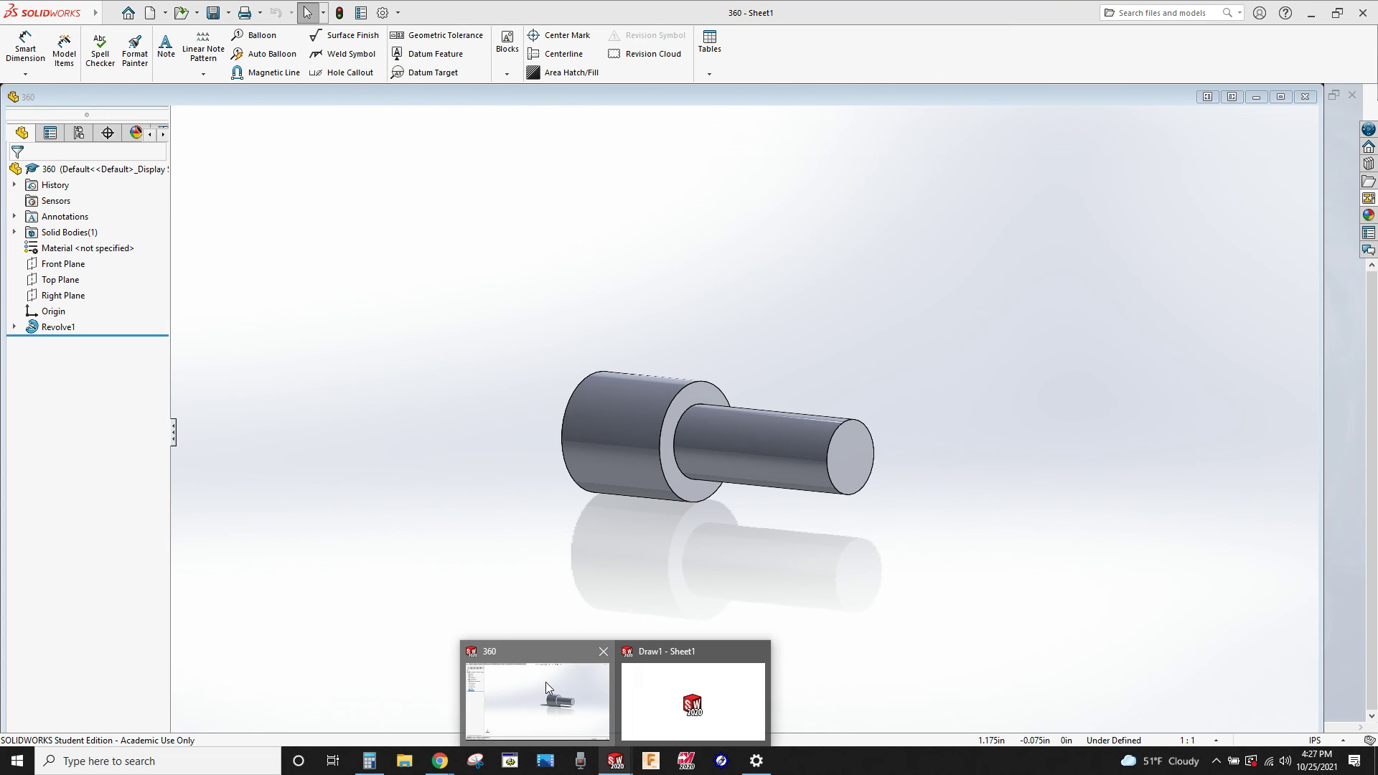
{"action": "left_click", "coordinate": [545, 682]}
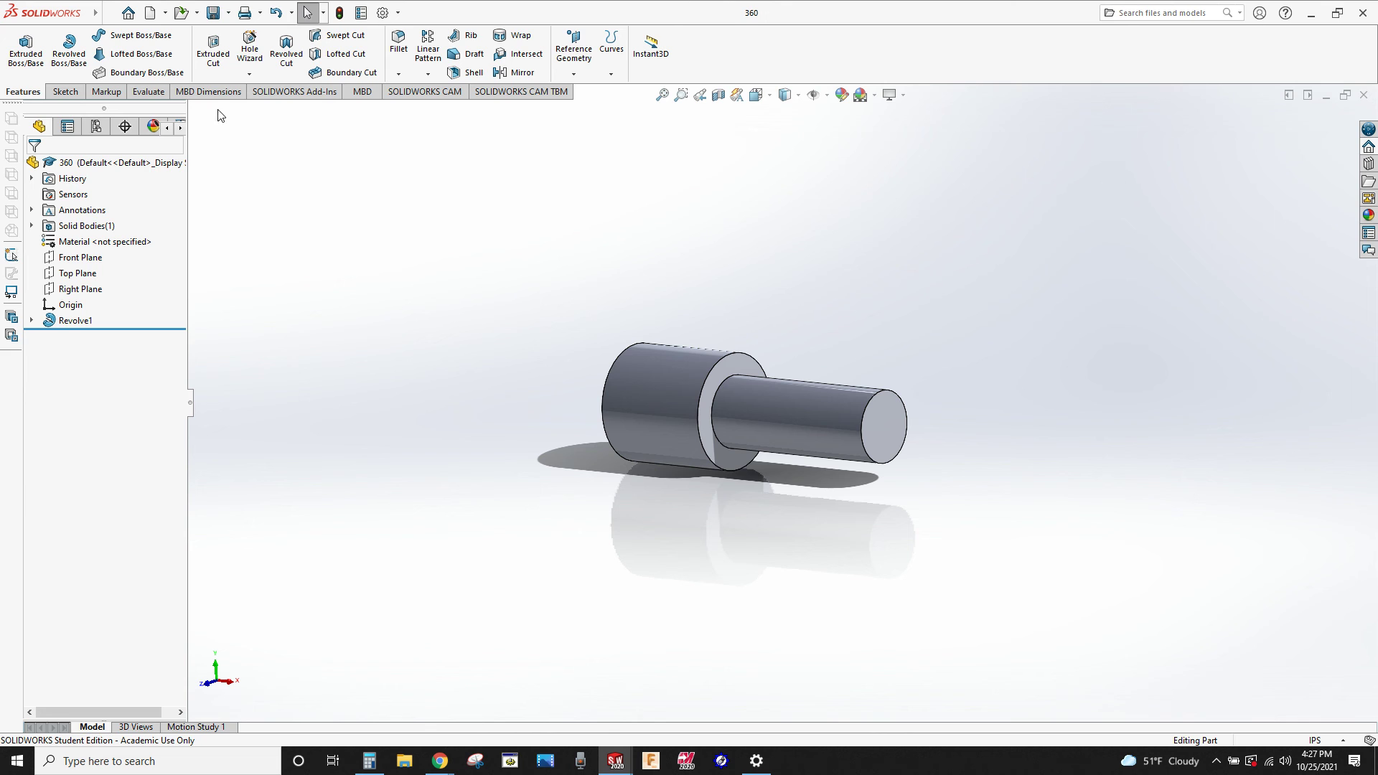
{"action": "left_click", "coordinate": [228, 12]}
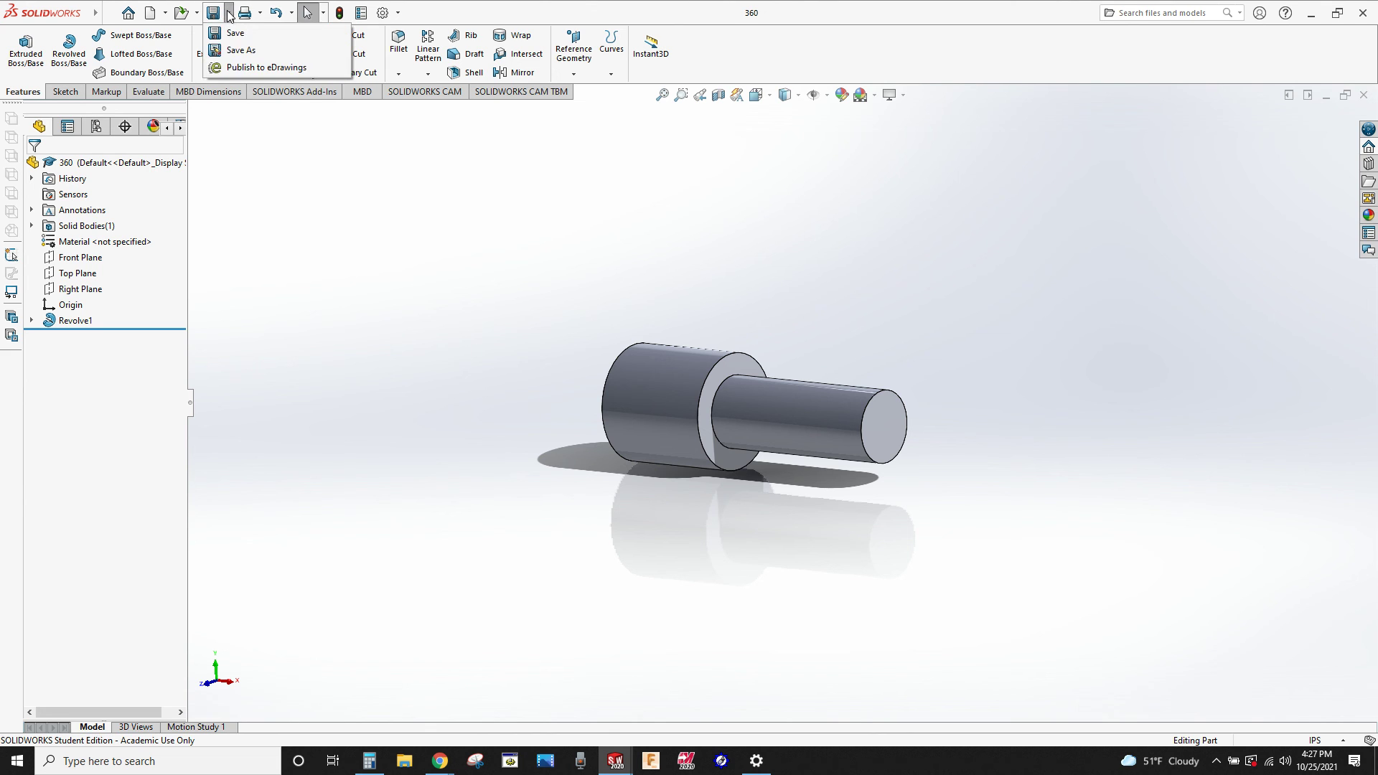
{"action": "left_click", "coordinate": [241, 50]}
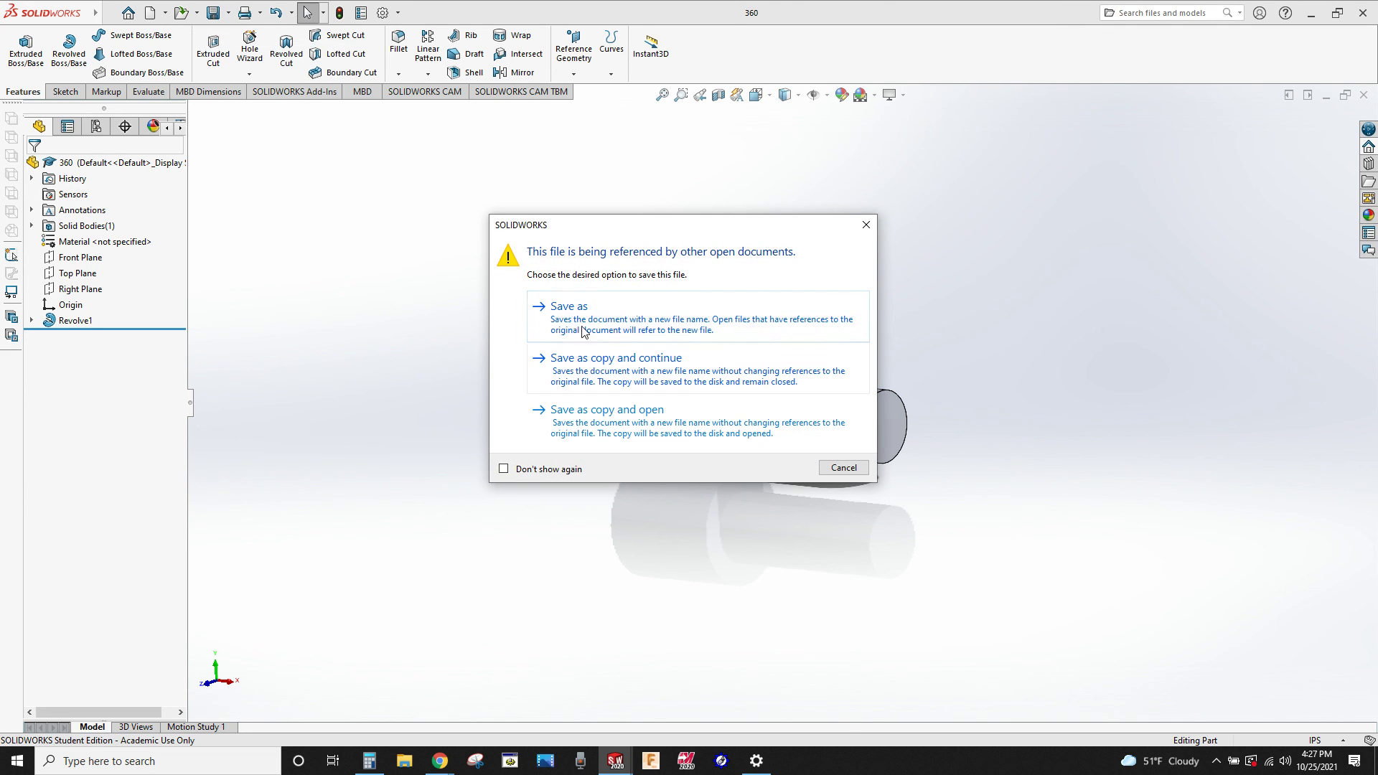
{"action": "left_click", "coordinate": [569, 308]}
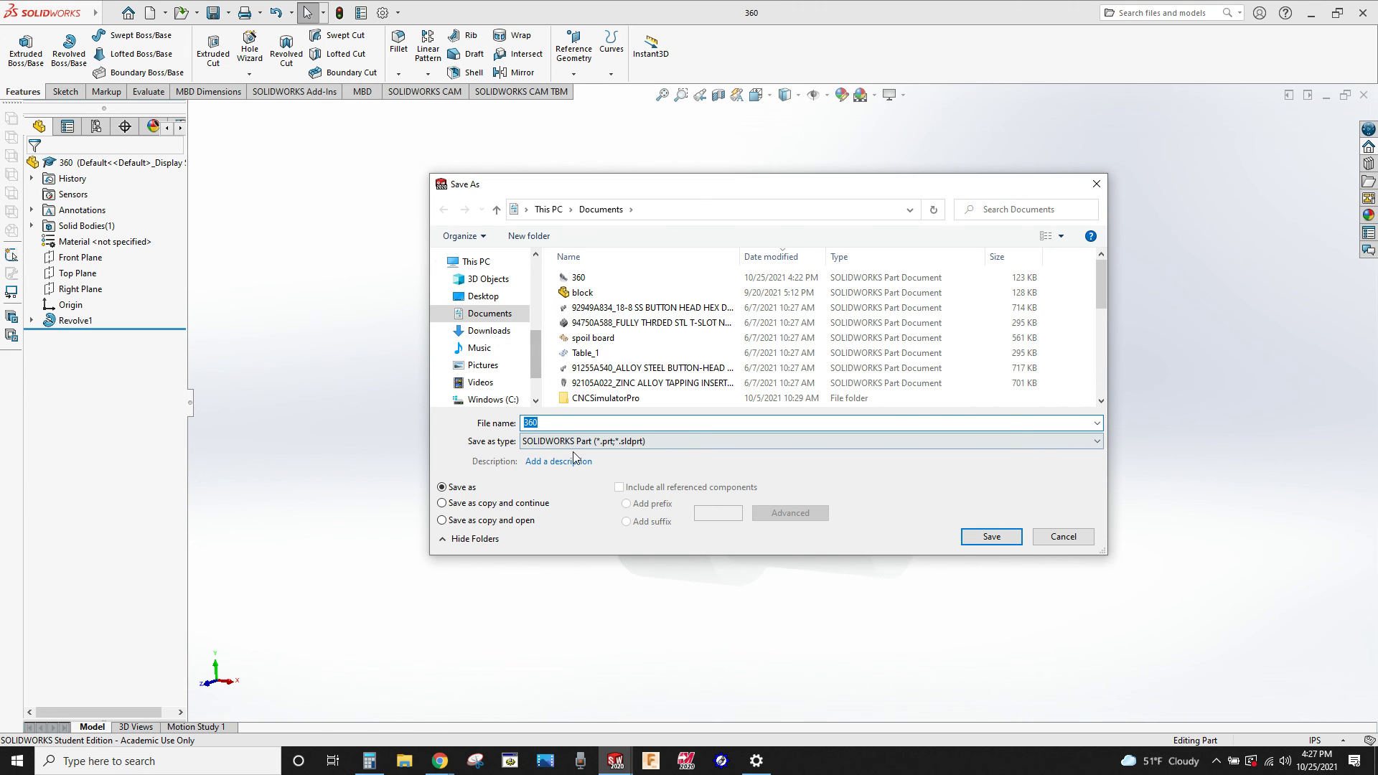
- Export the part as a binary 360.STL file with STL (*.stl) type, confirming the prompt
{"action": "left_click", "coordinate": [536, 442]}
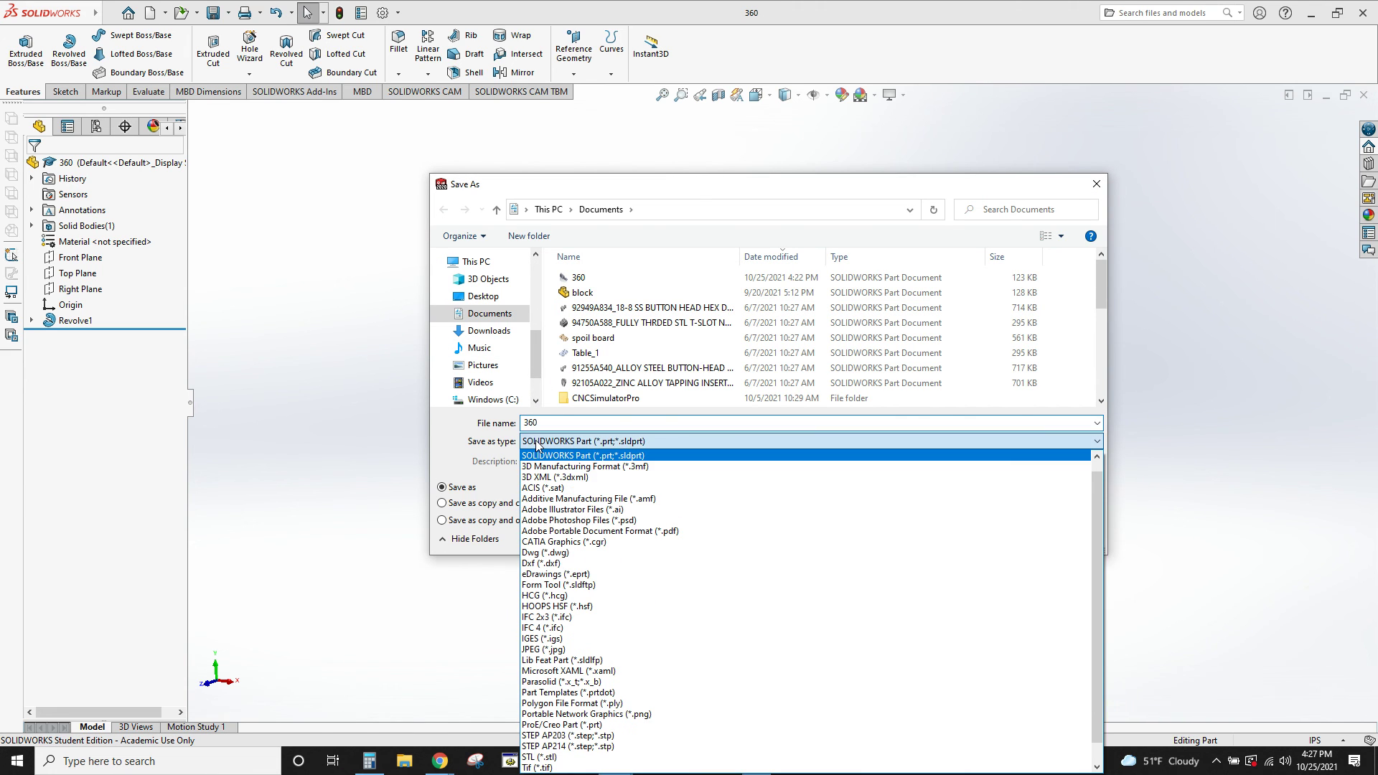
{"action": "left_click", "coordinate": [559, 758]}
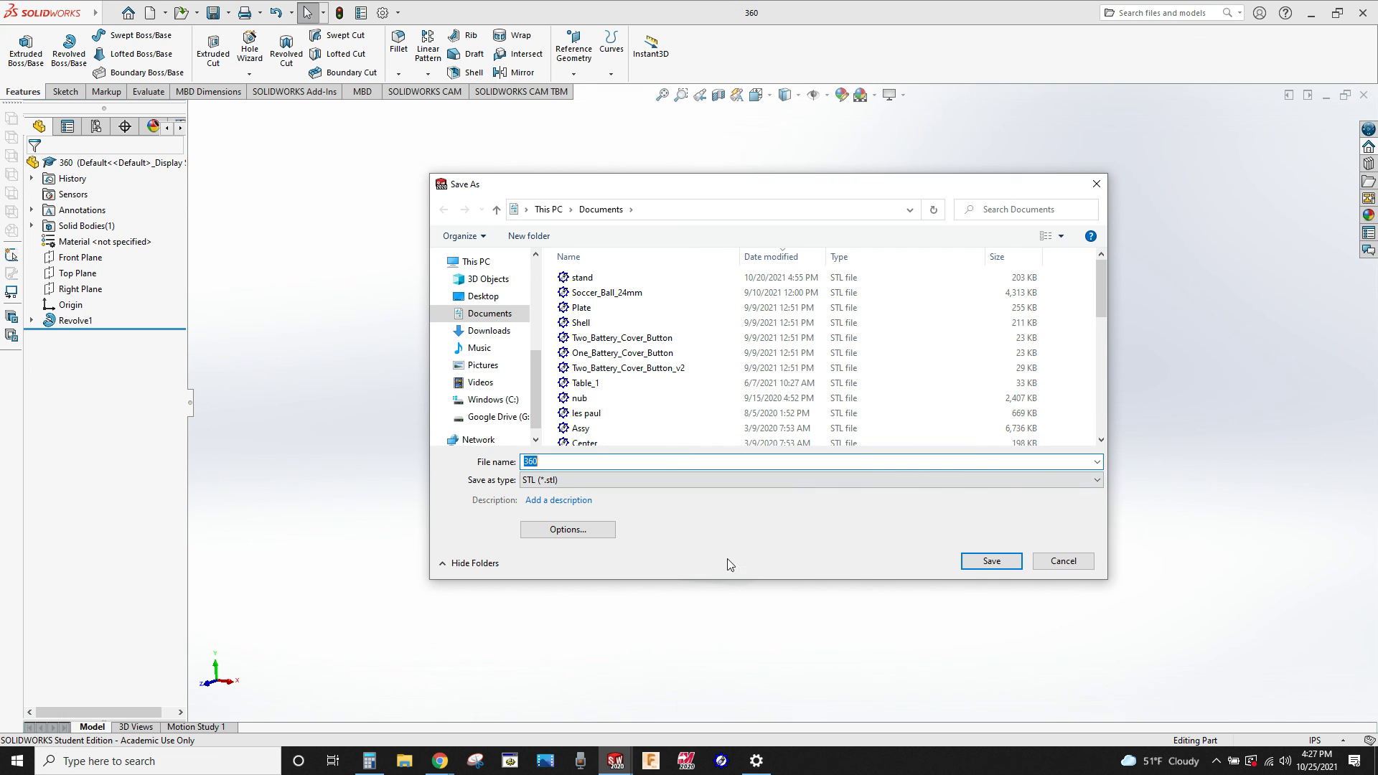
{"action": "left_click", "coordinate": [985, 563]}
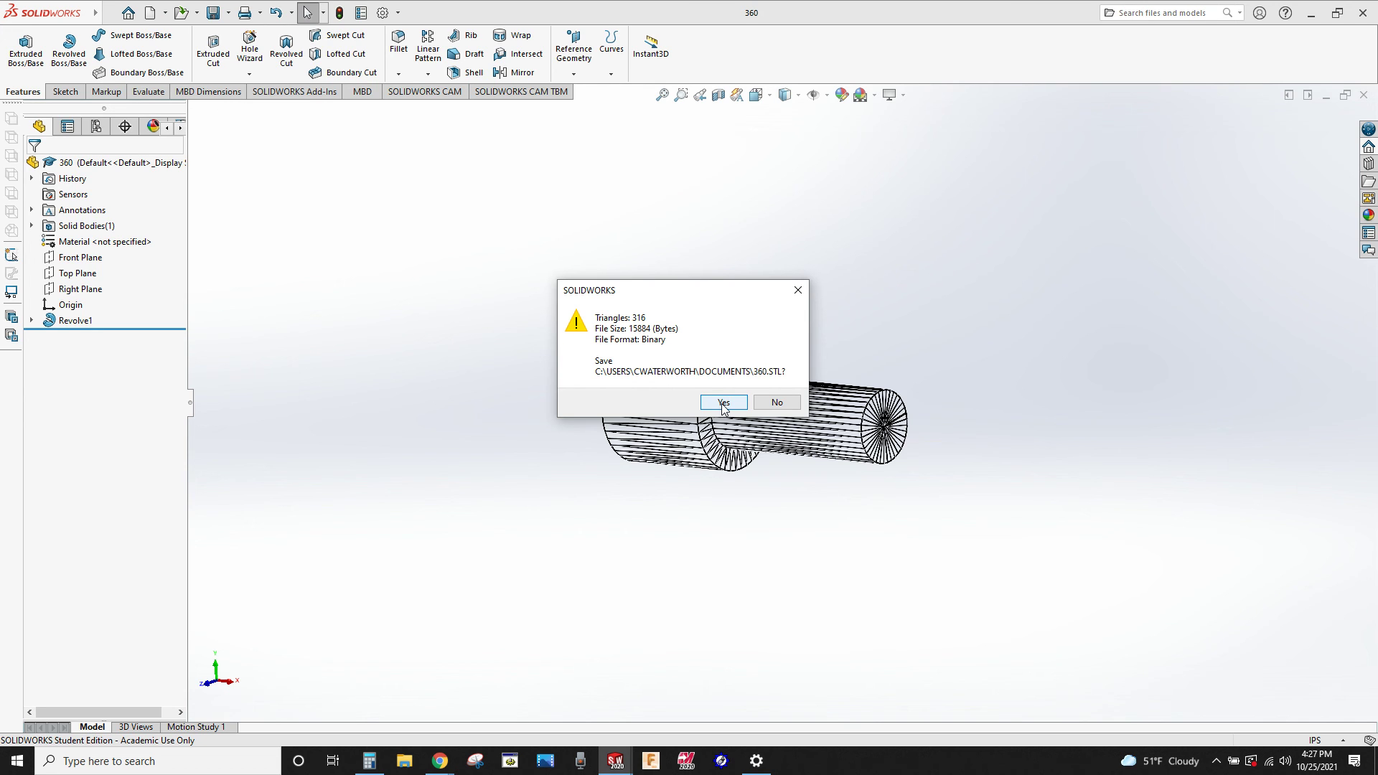
{"action": "left_click", "coordinate": [723, 403]}
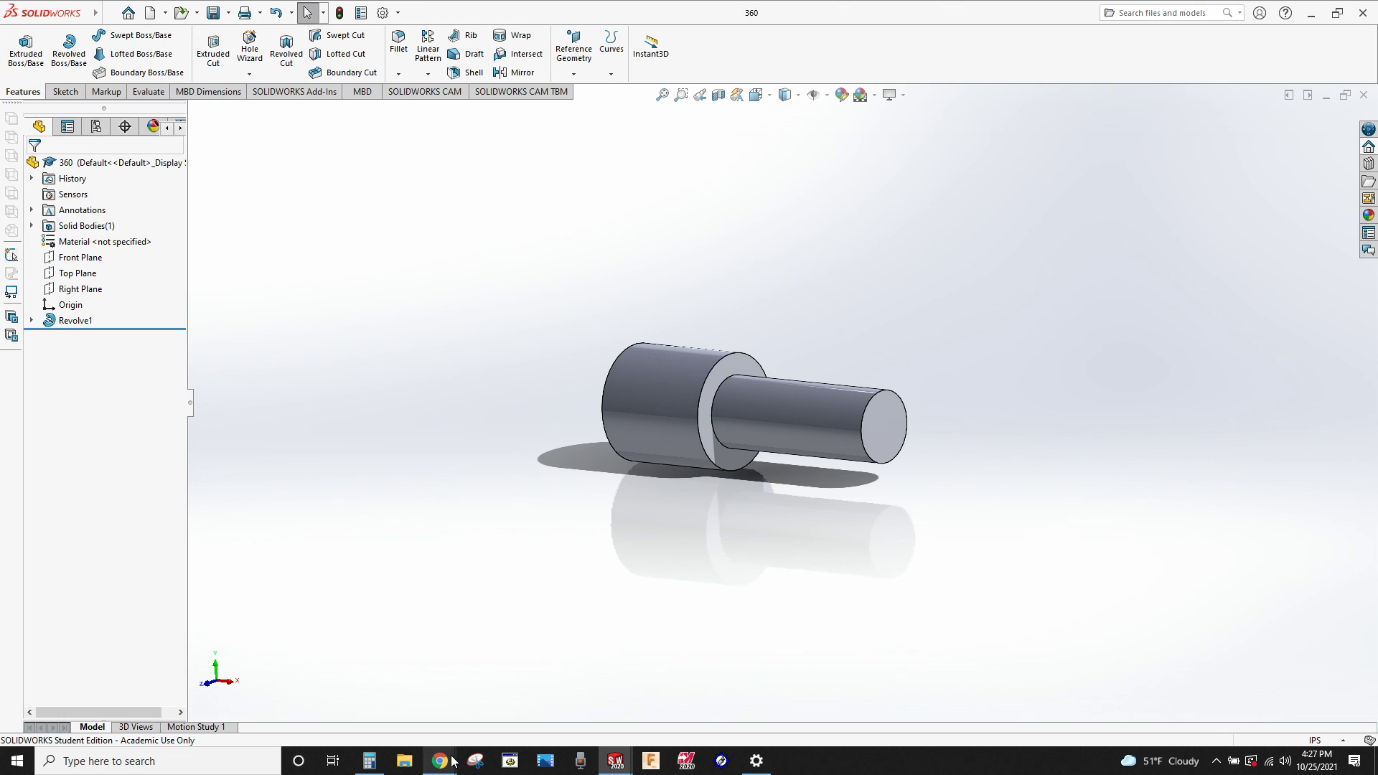
{"action": "mouse_move", "coordinate": [453, 761]}
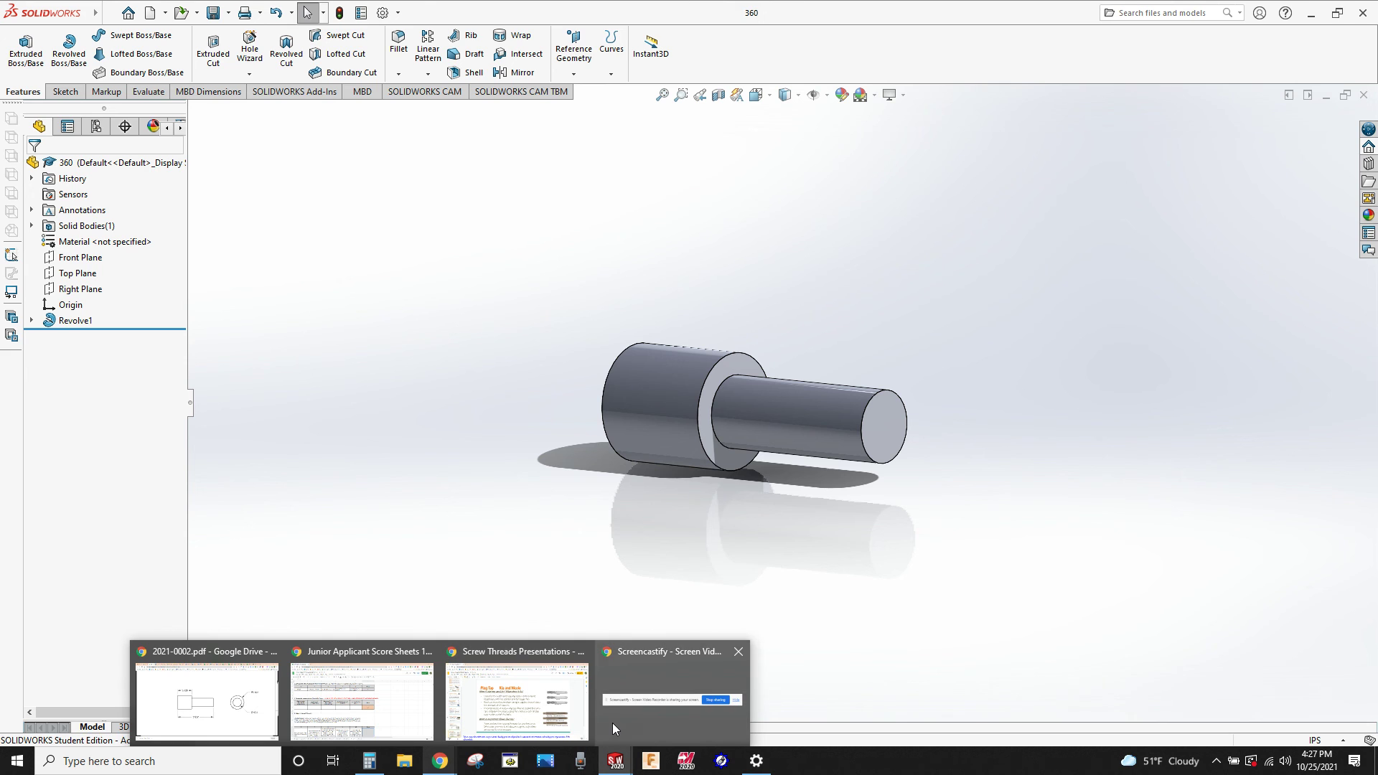
{"action": "mouse_move", "coordinate": [705, 709]}
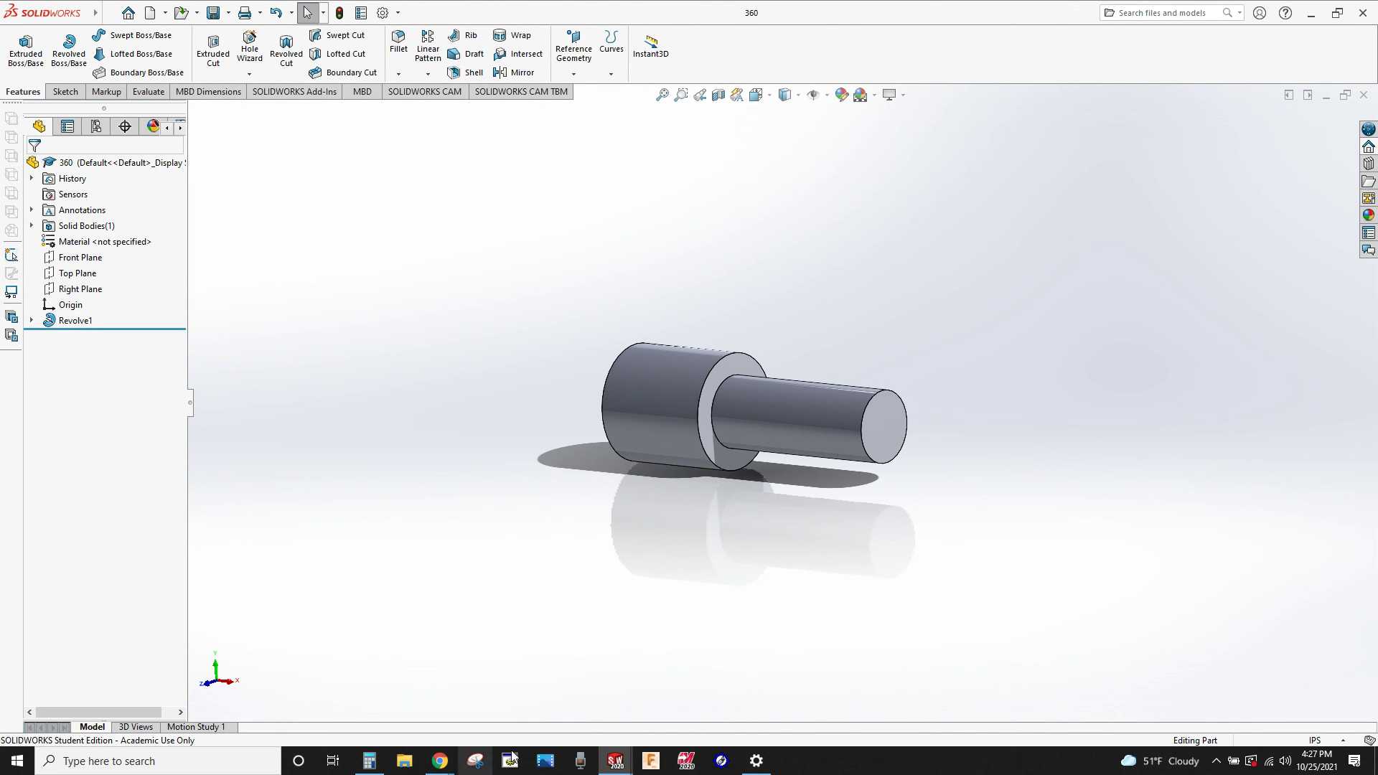
{"action": "left_click", "coordinate": [440, 761]}
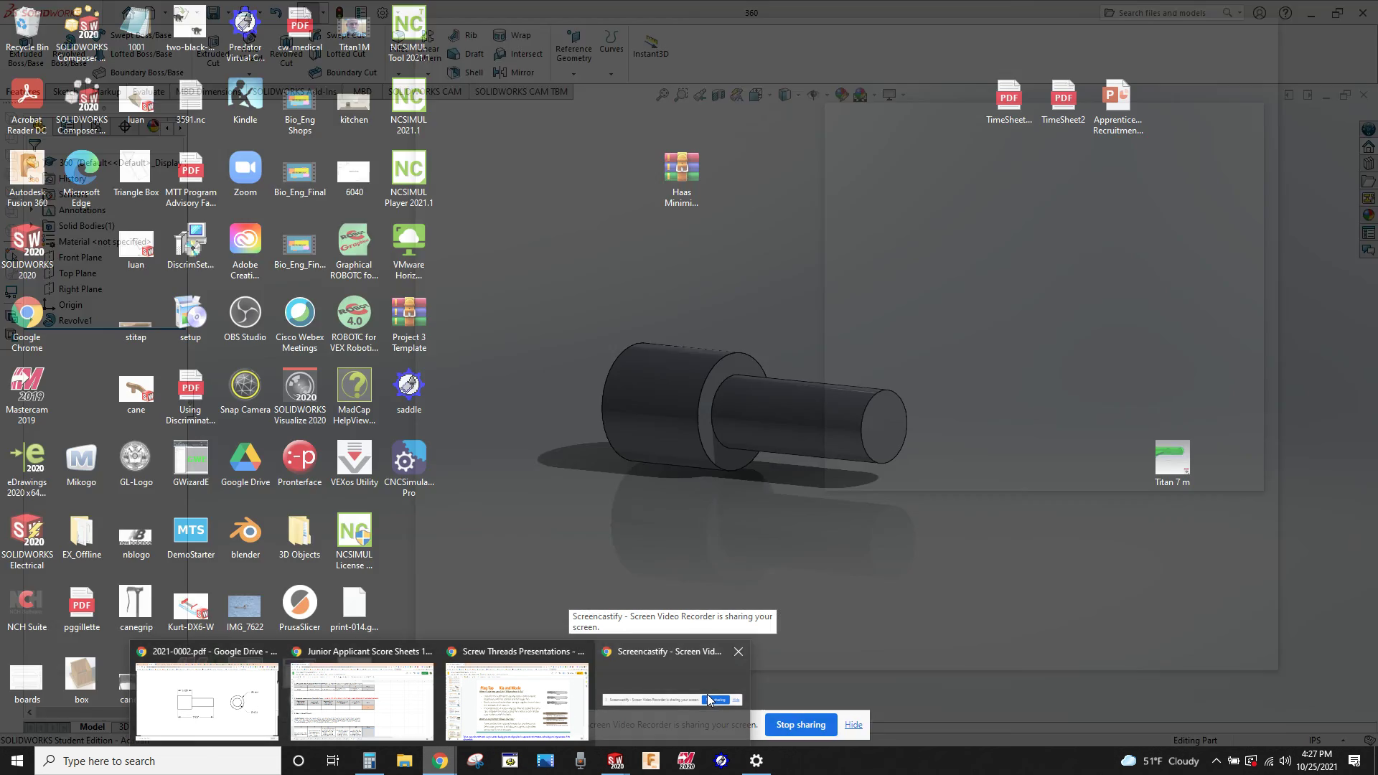
{"action": "left_click", "coordinate": [704, 688]}
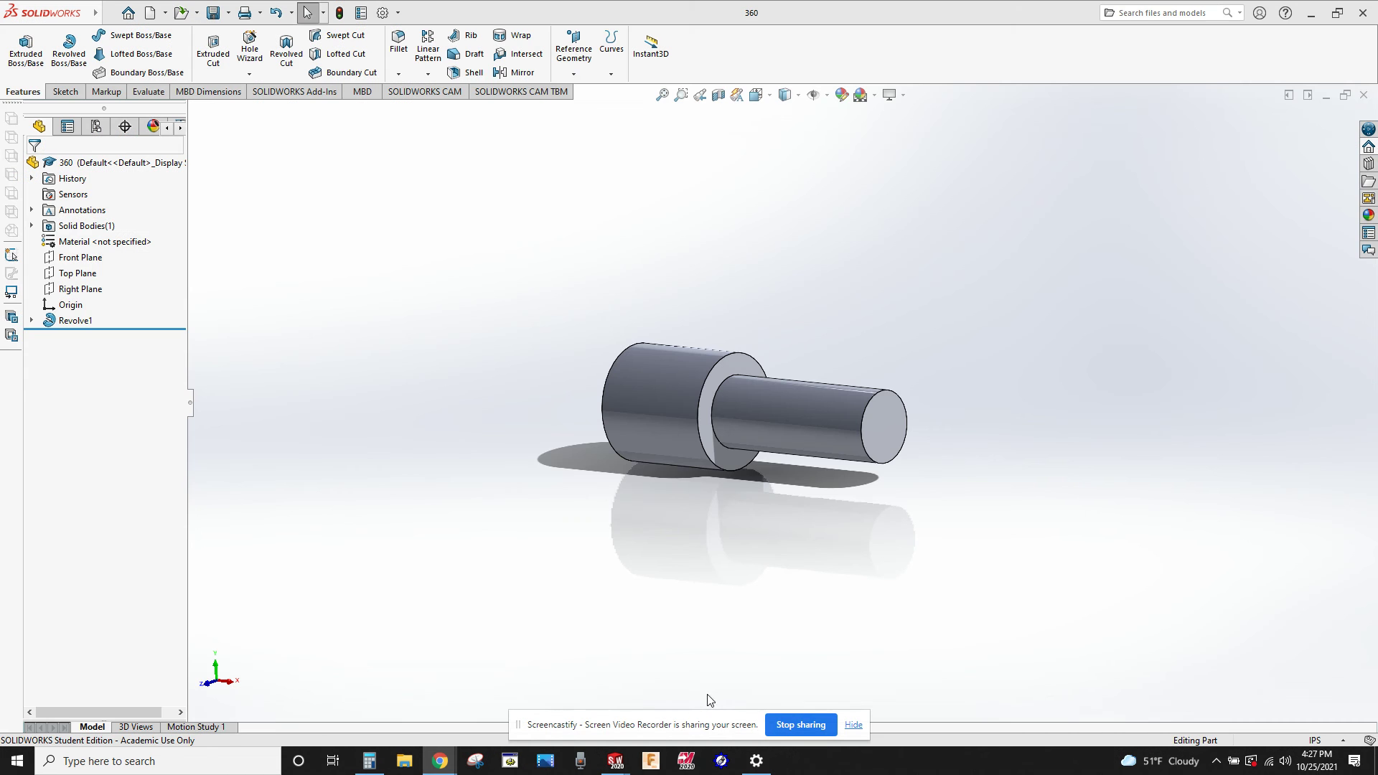